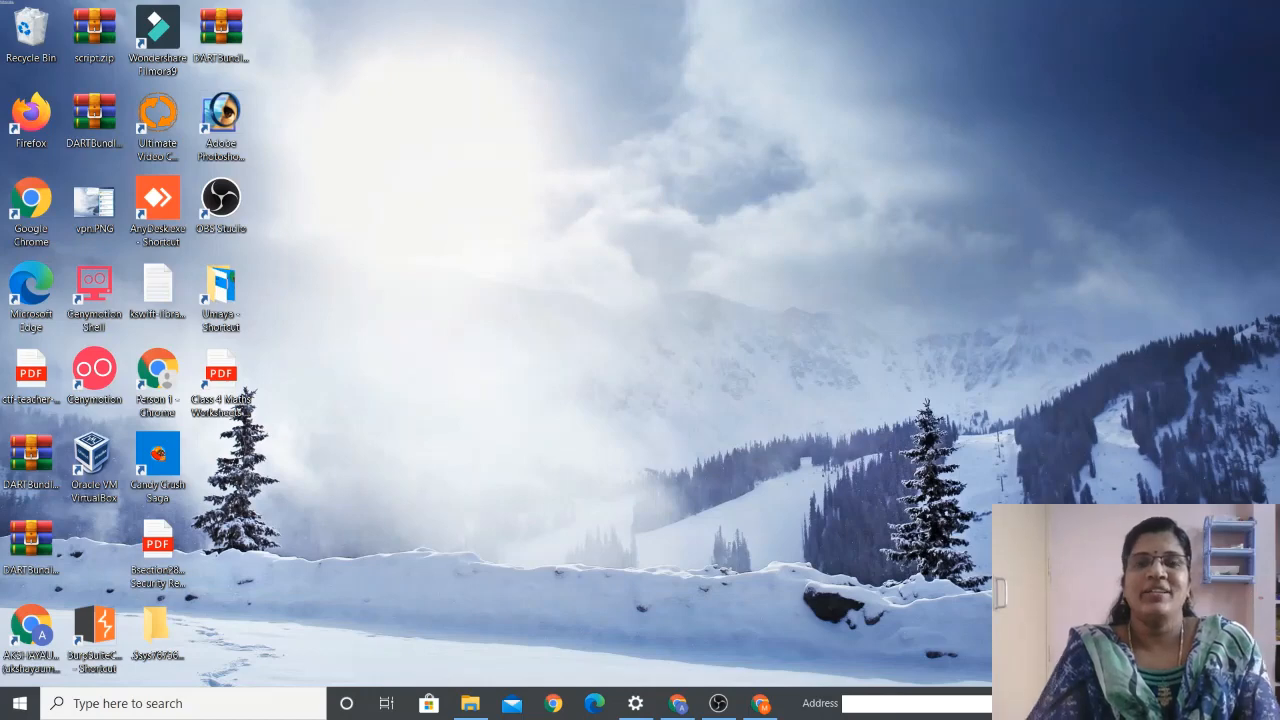
Find and launch Microsoft Office Word 2007
left_click(217, 710)
type("msw")
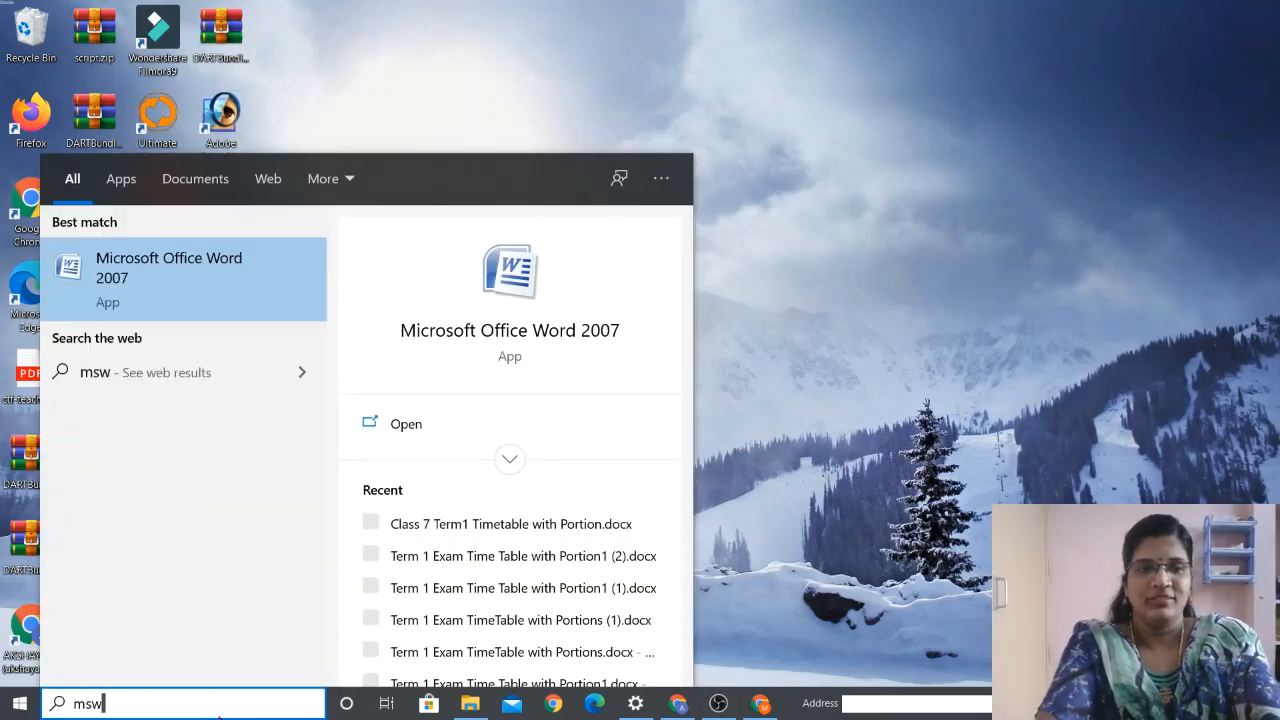
key("Return")
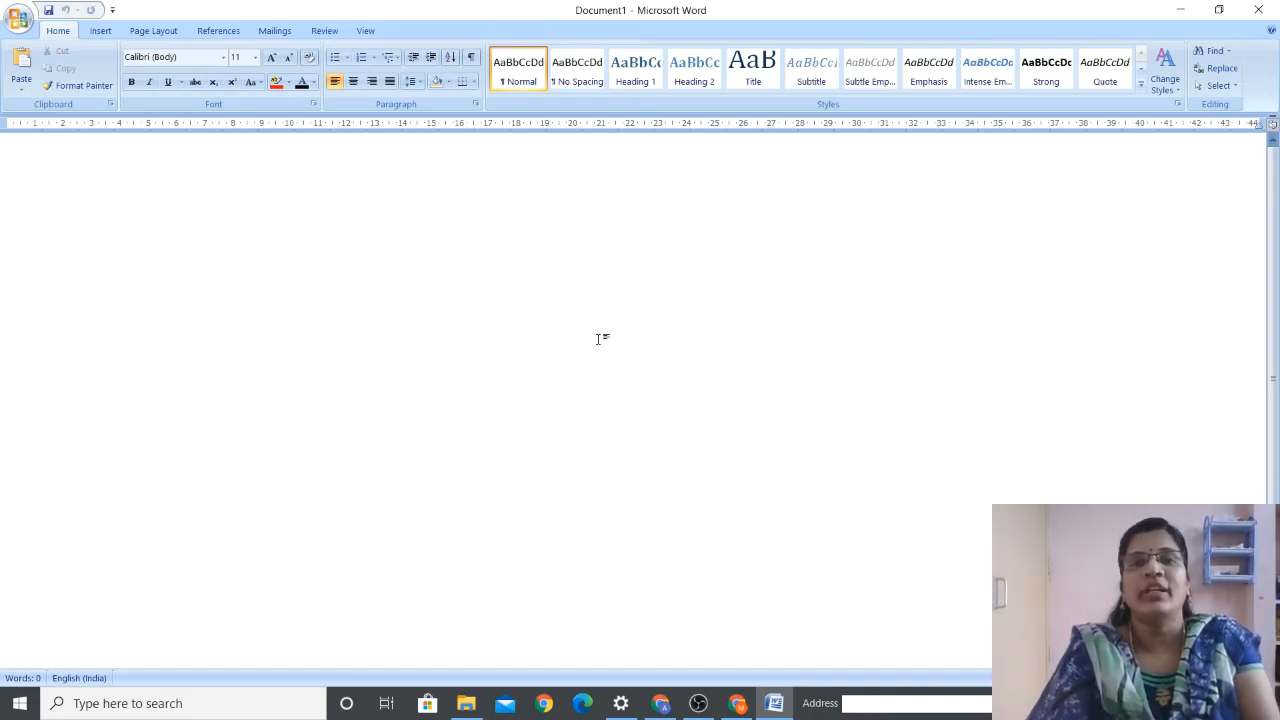
Set the font size to 24 and the font colour to red in the blank document
double_click(48, 226)
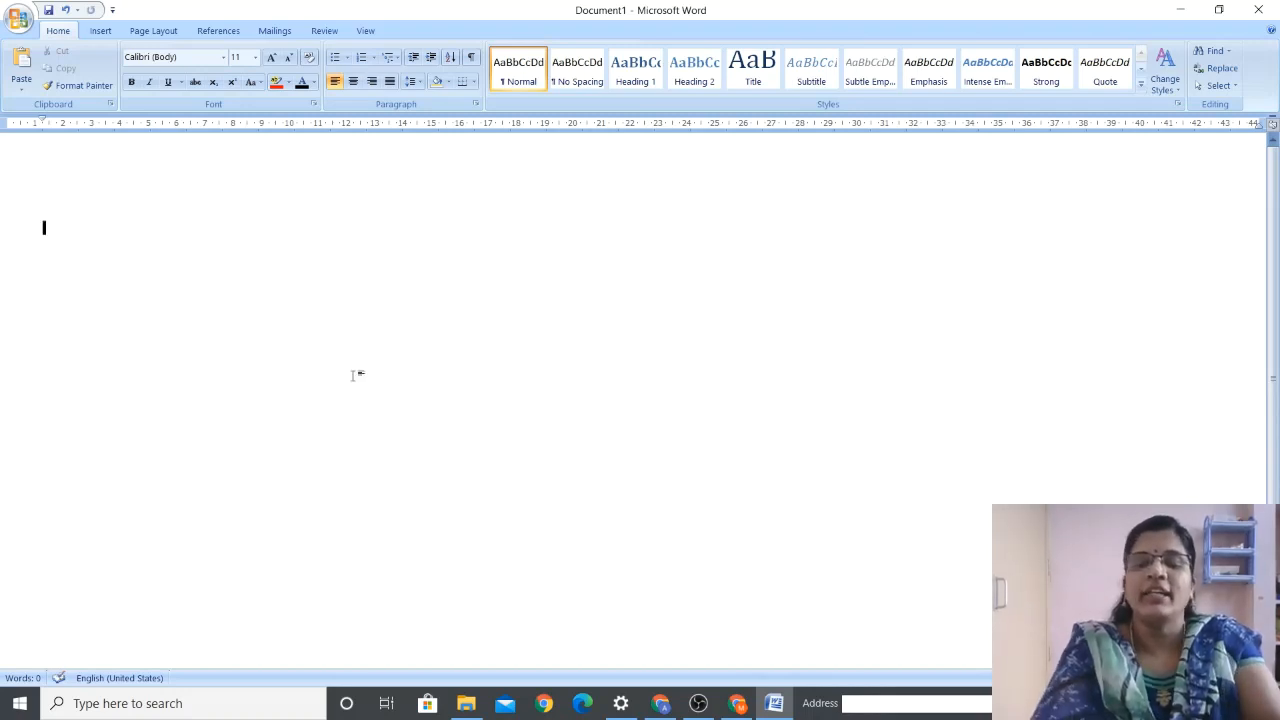
key("ctrl+z")
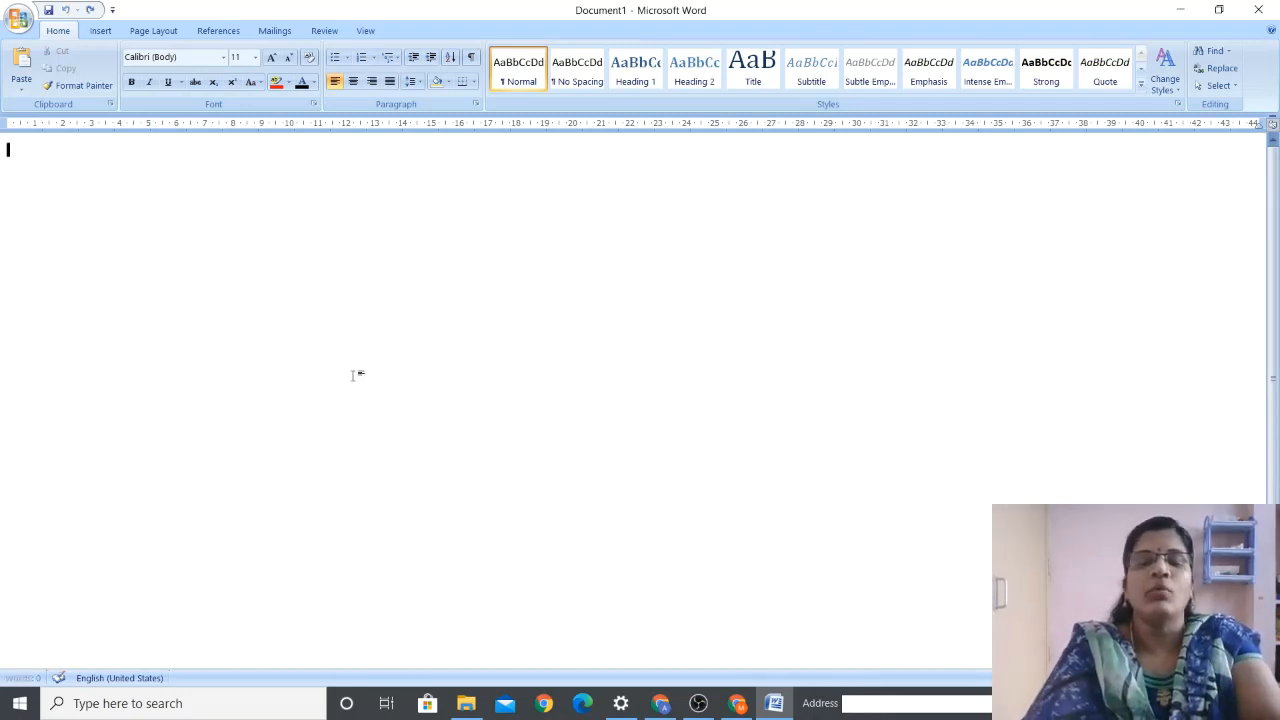
left_click(256, 58)
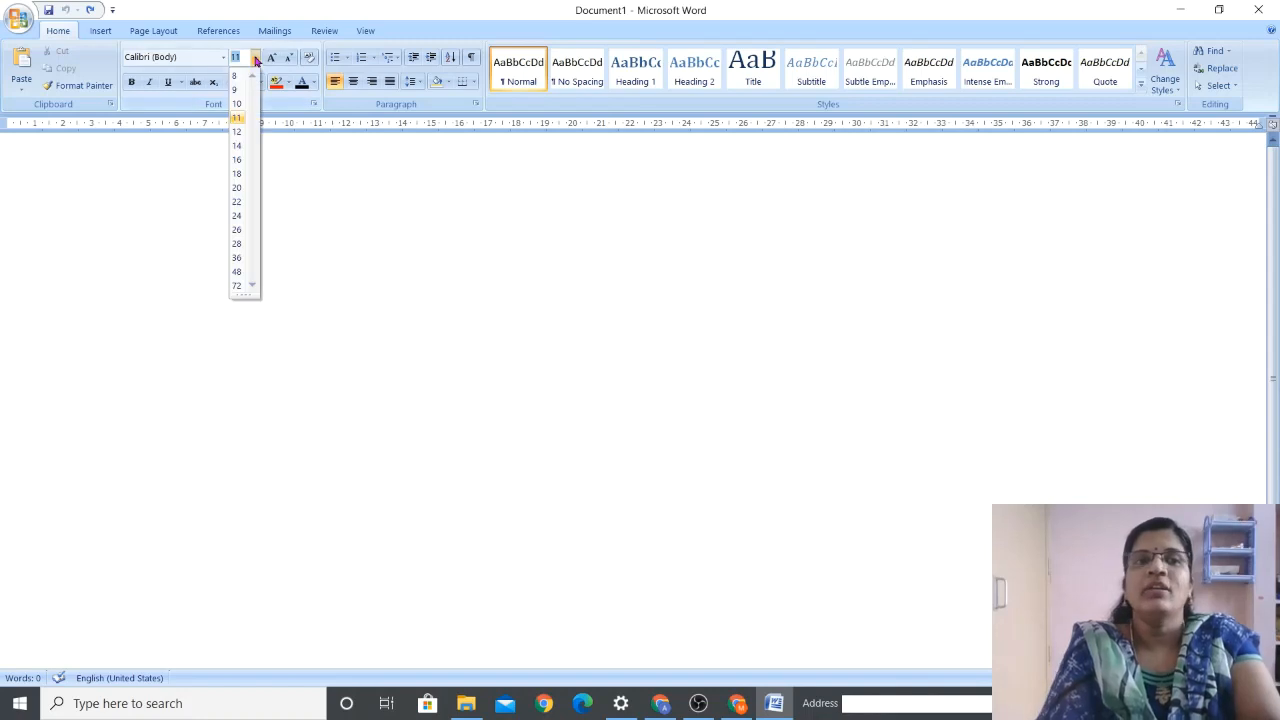
left_click(239, 215)
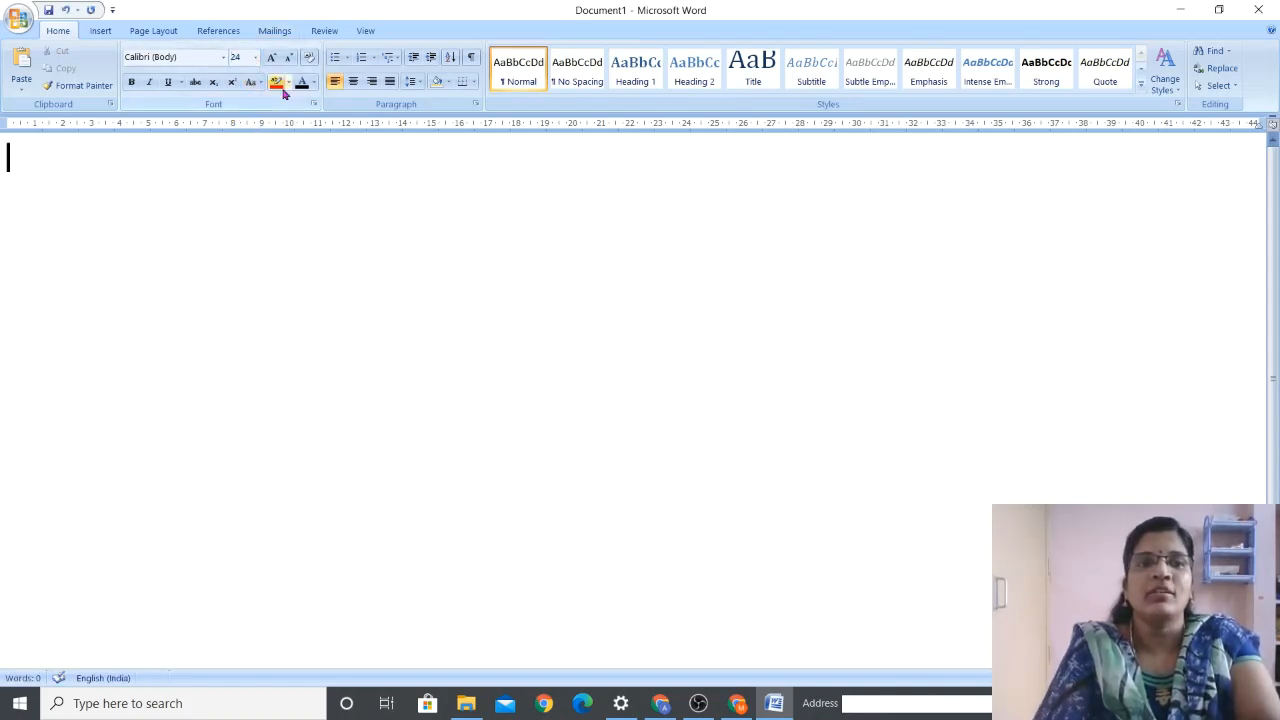
left_click(313, 82)
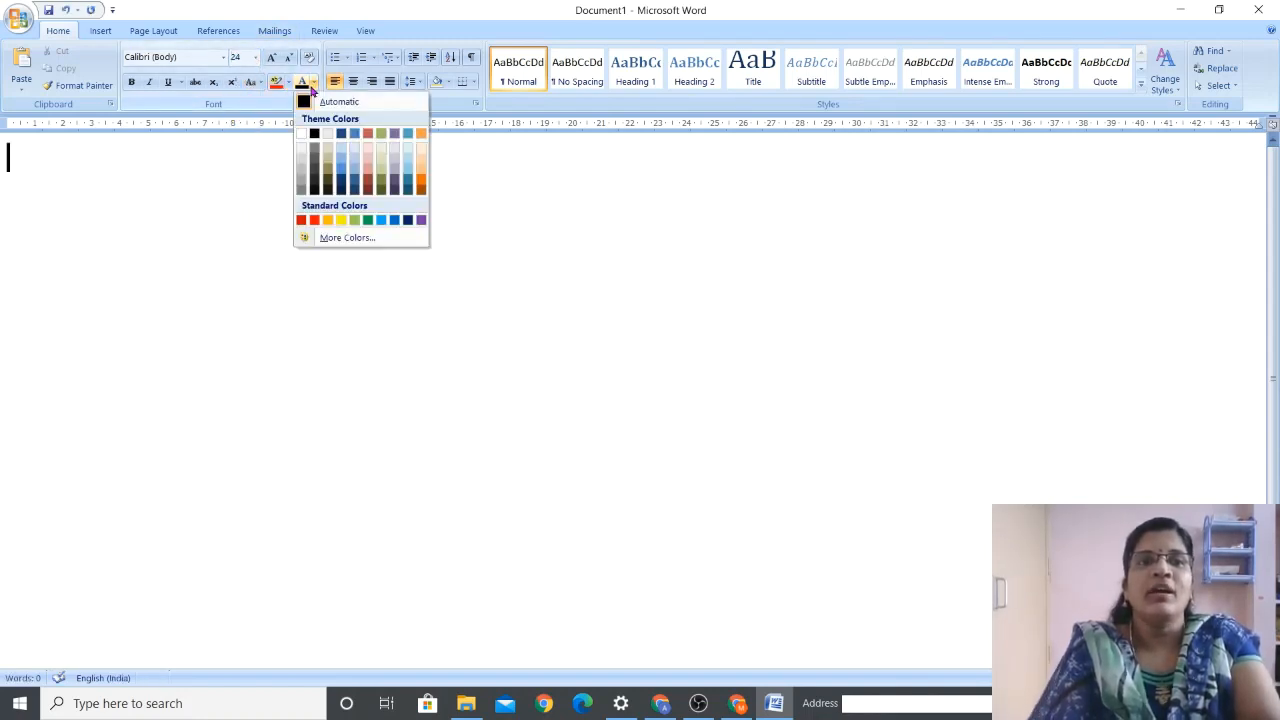
left_click(314, 220)
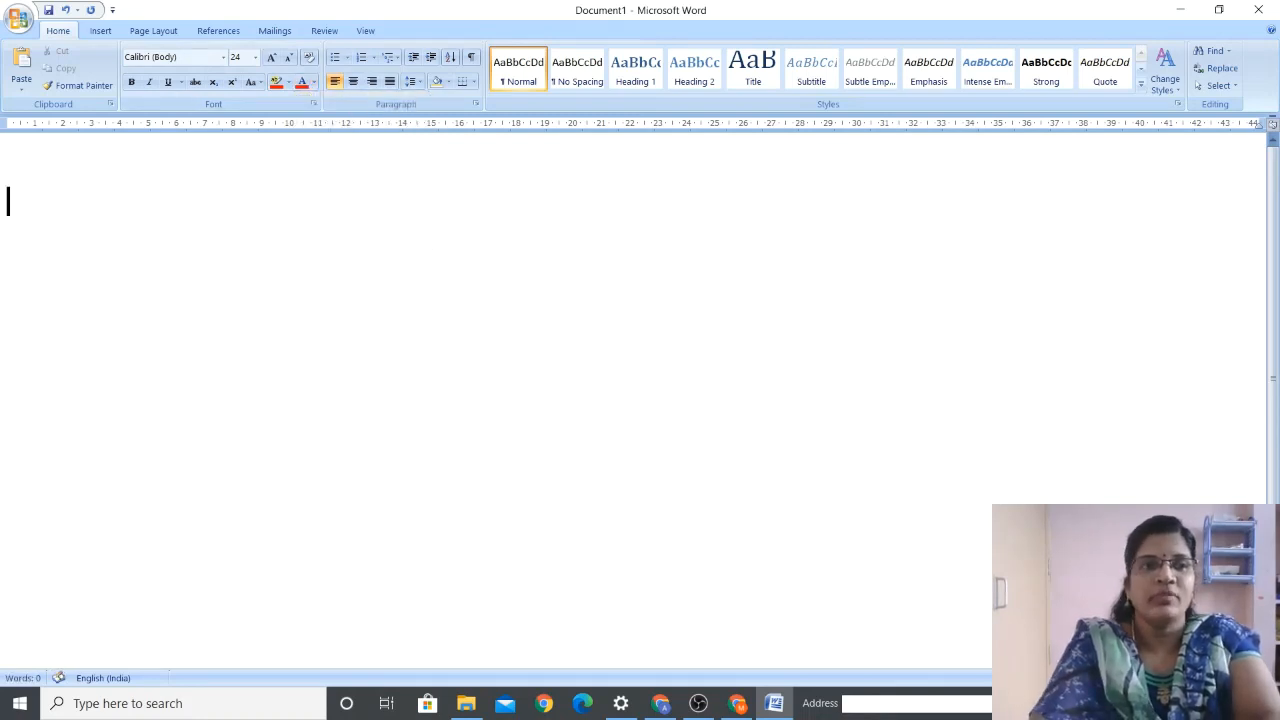
Enter the heading "METHOD 1: Using Grids" and start a new line beneath it
type("METHIOD")
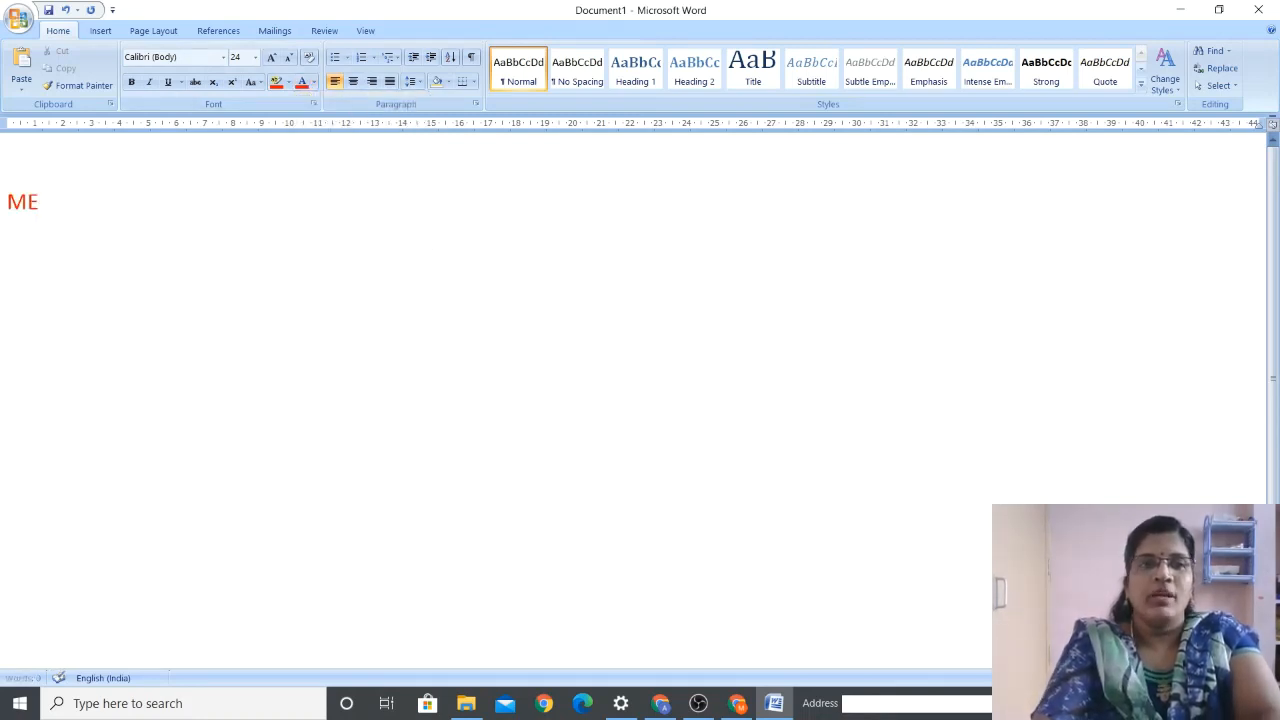
key("BackSpace")
key("BackSpace")
key("BackSpace")
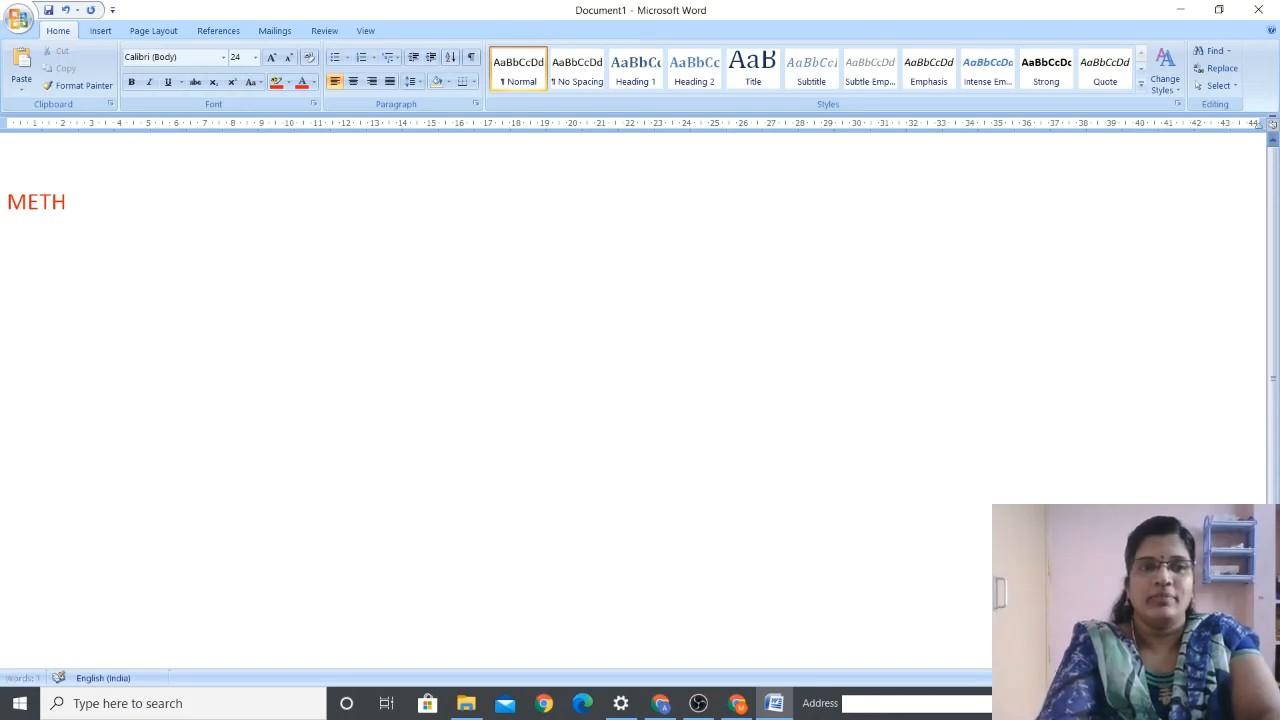
type("OD 1: ")
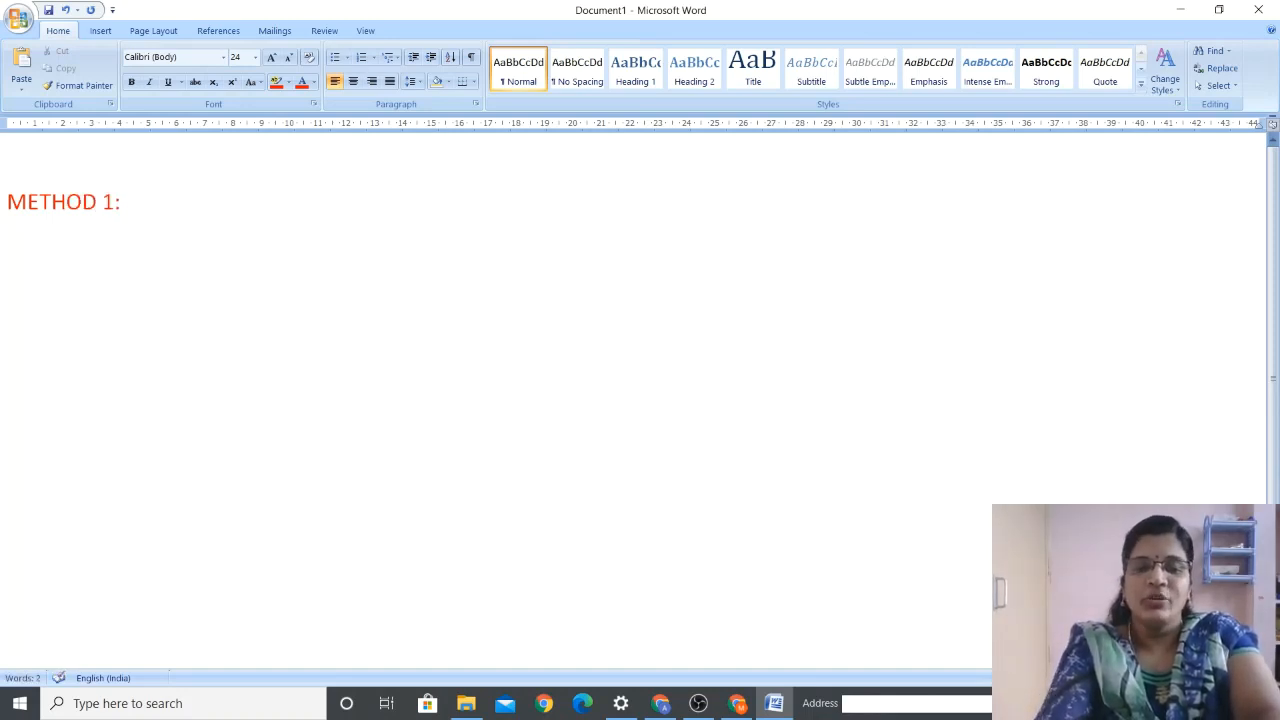
type("Uding")
key("BackSpace")
key("BackSpace")
key("BackSpace")
key("BackSpace")
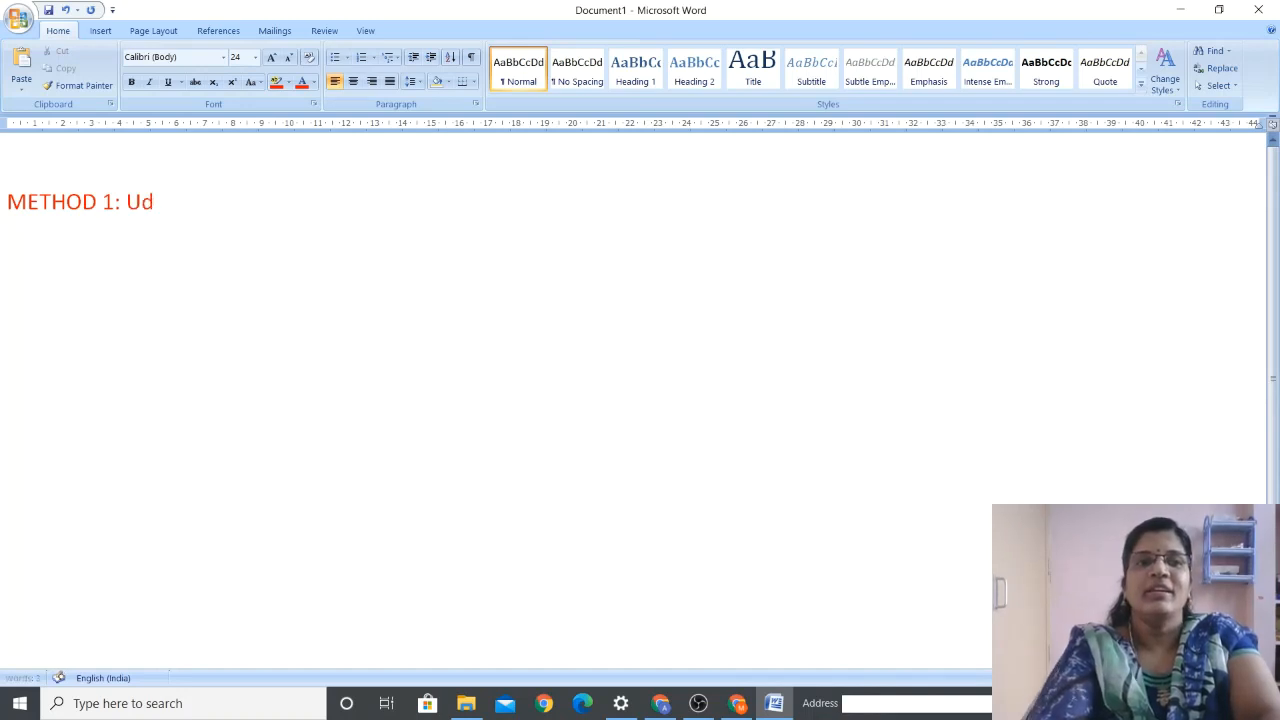
type("sing Grids")
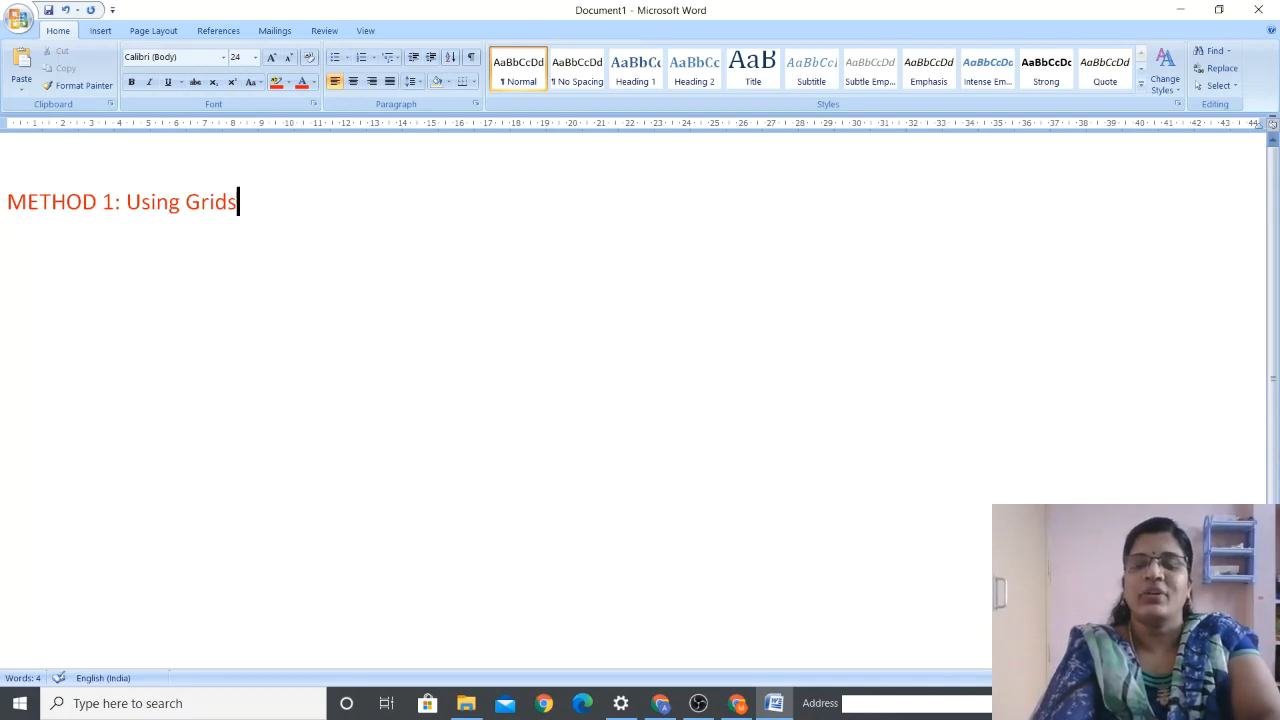
key("Return")
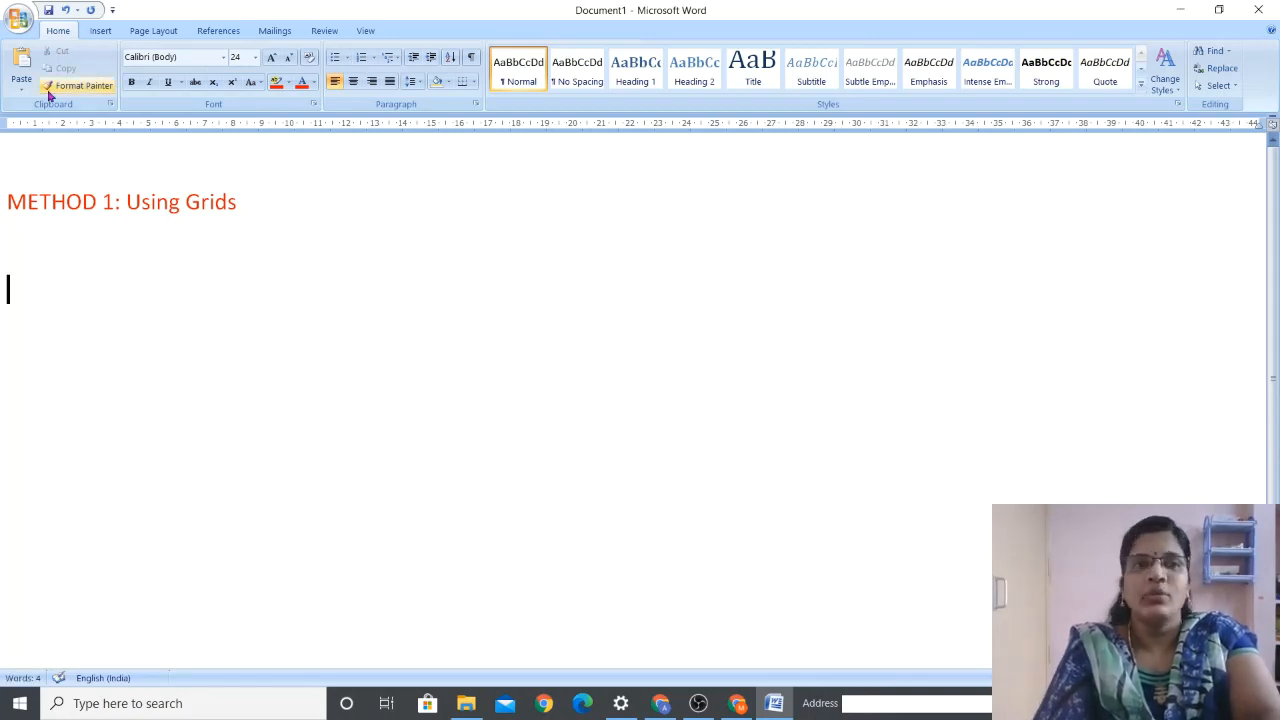
Insert a table with 10 columns and 8 rows below the heading
left_click(98, 32)
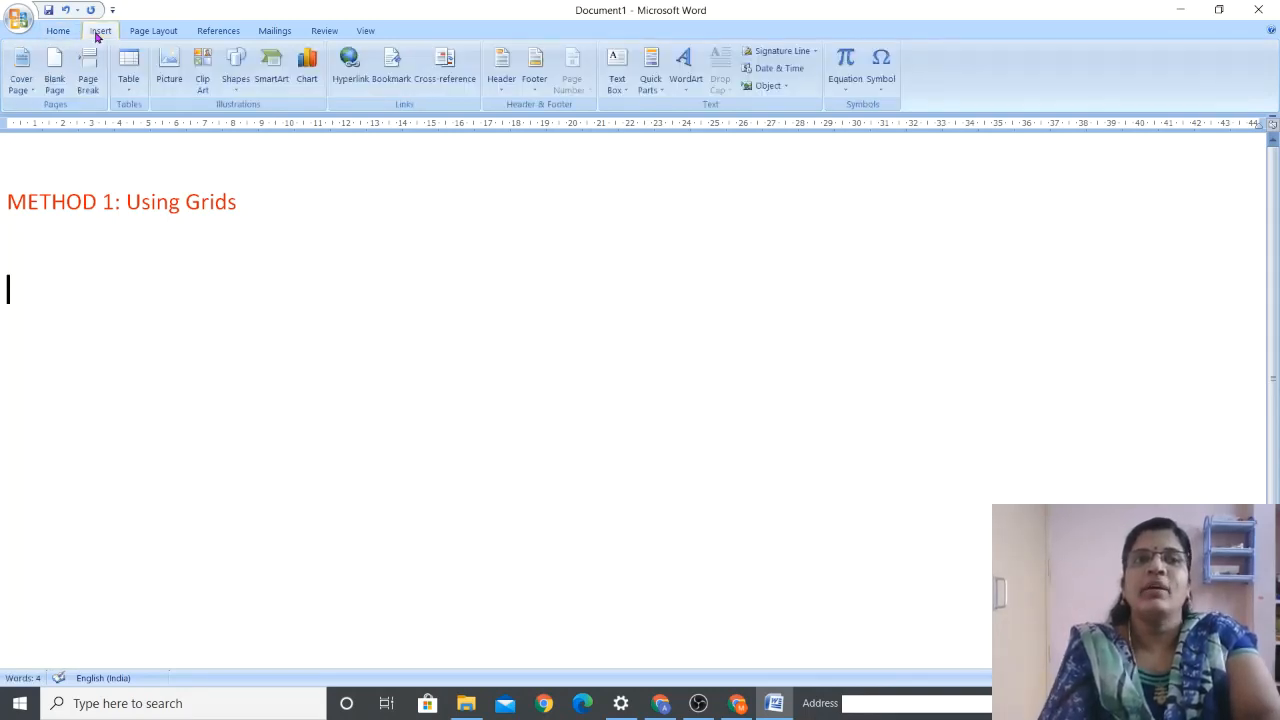
left_click(129, 90)
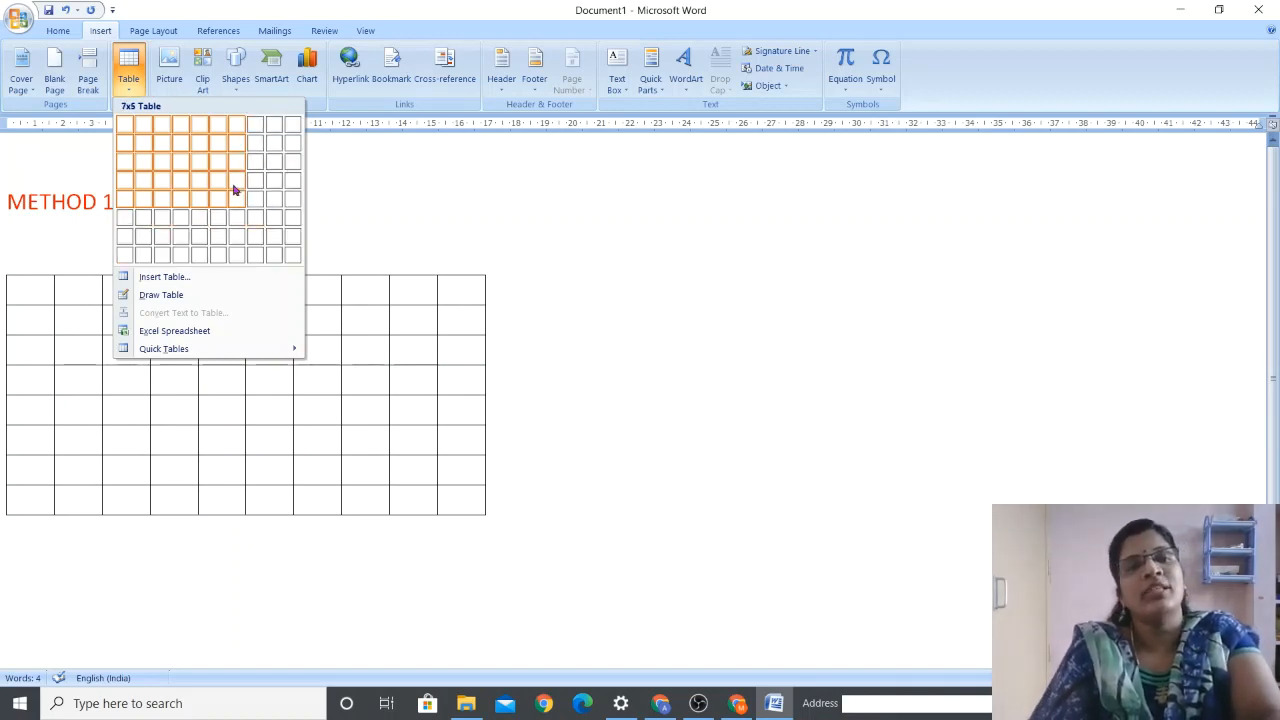
left_click(289, 256)
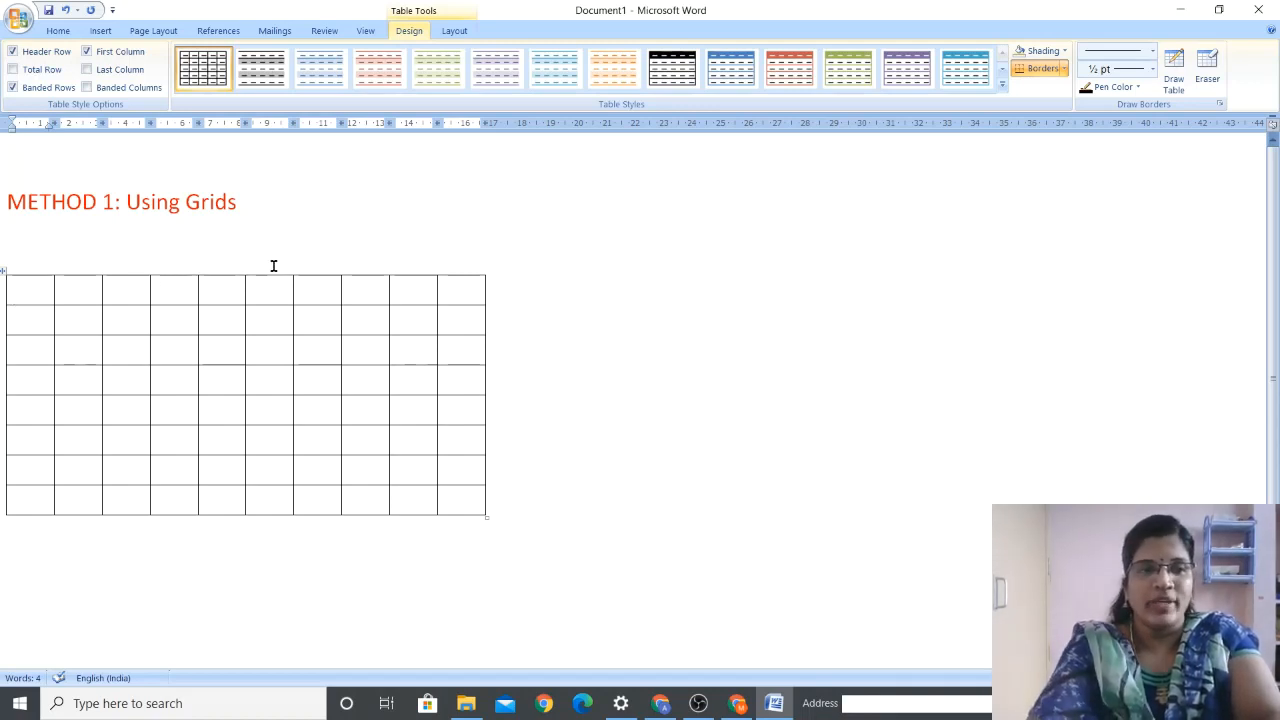
Fill the first five header cells of the table with Days, I, II, III and IV
type("S")
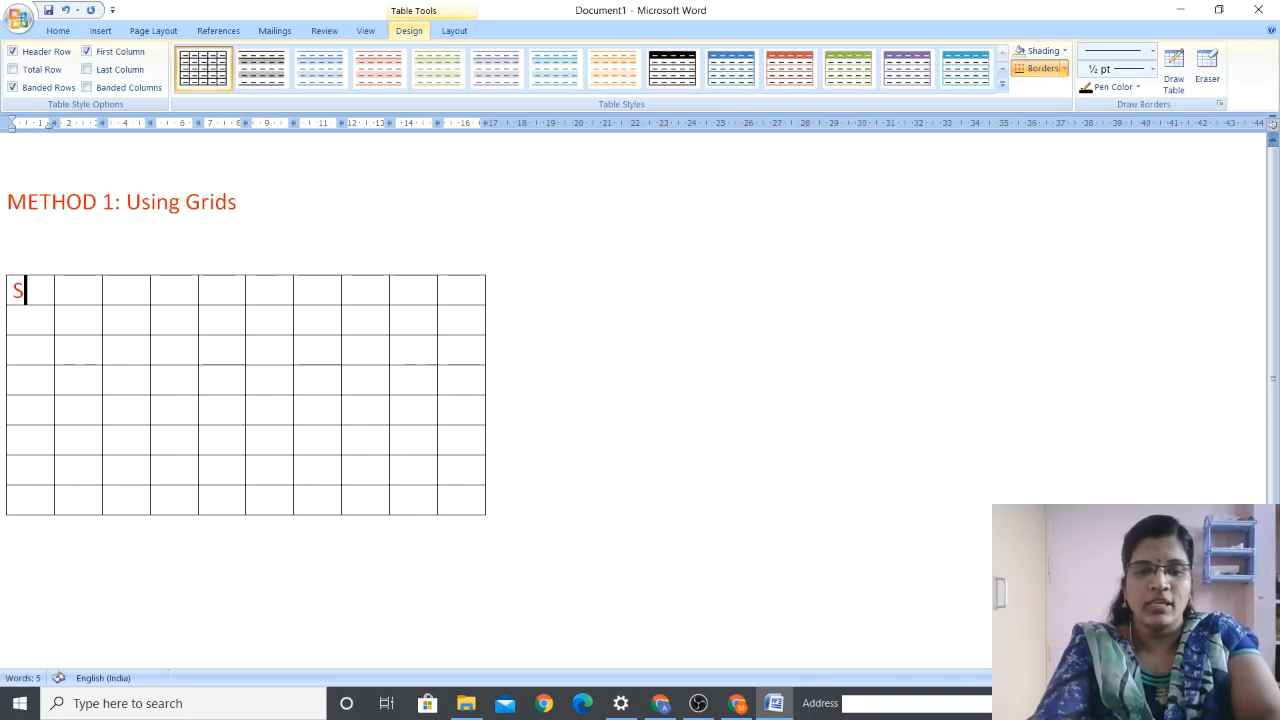
key("BackSpace")
type("Days")
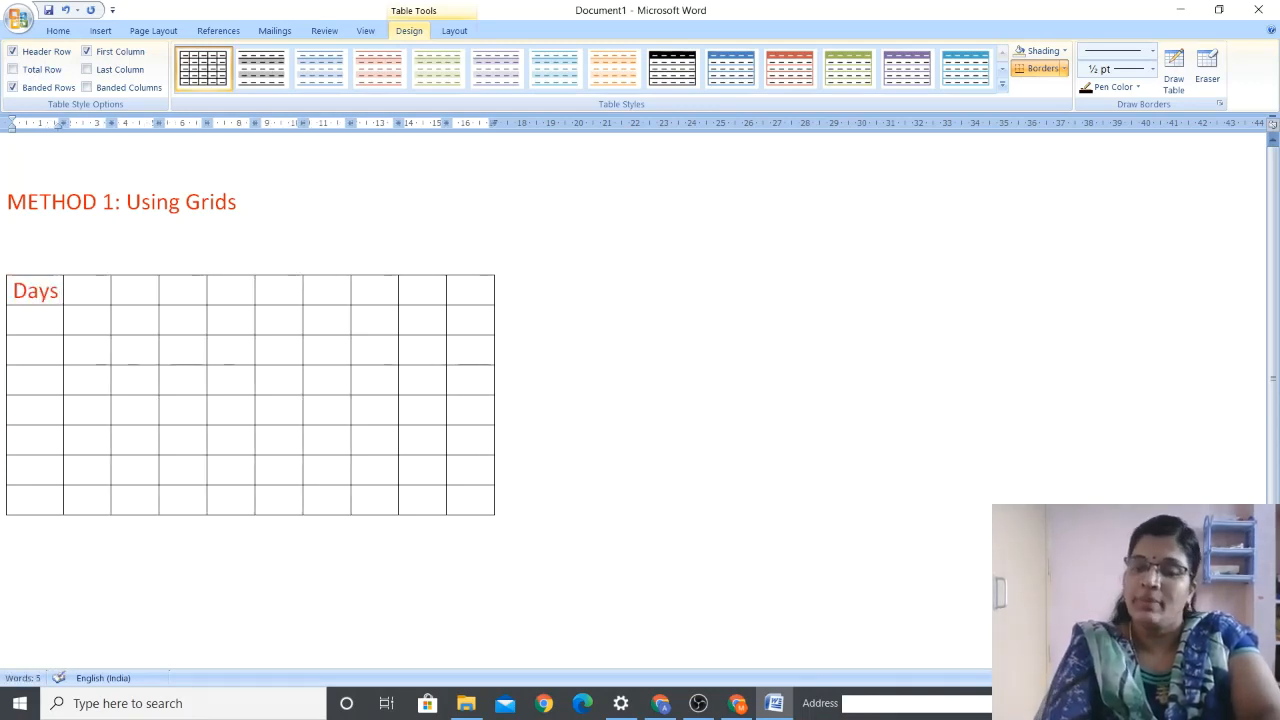
key("Tab")
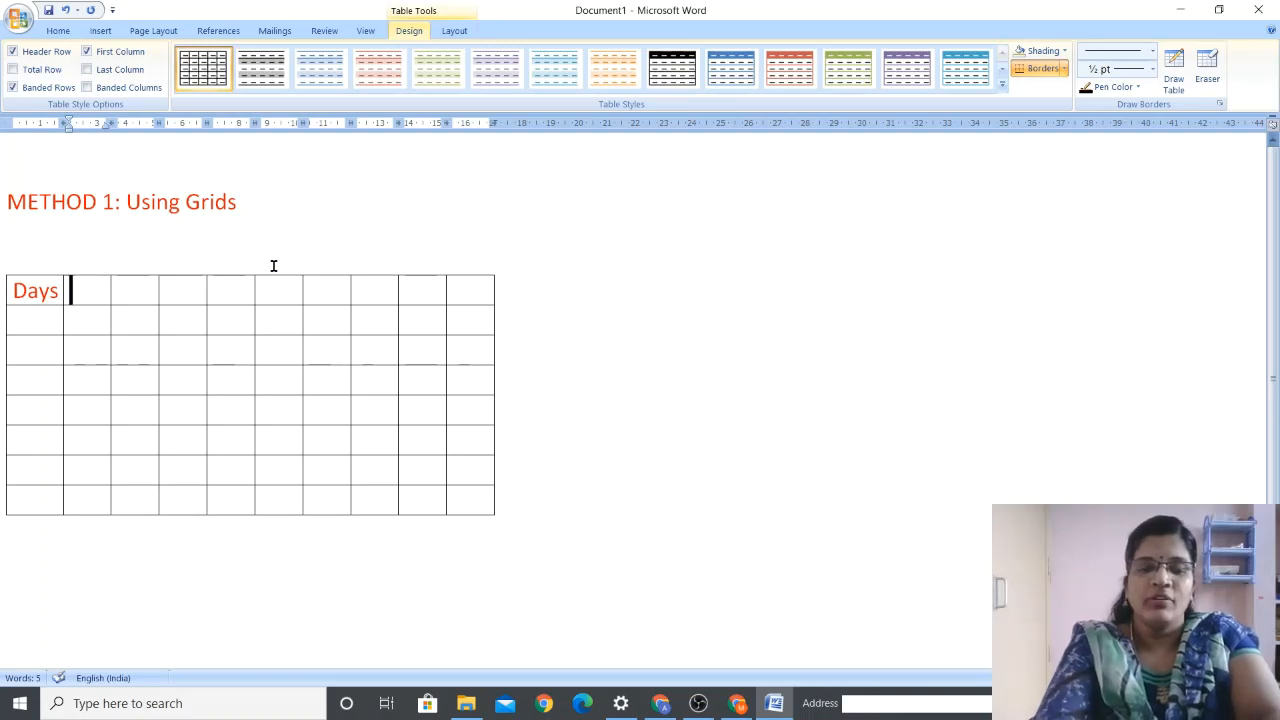
type("I")
key("Tab")
type("II")
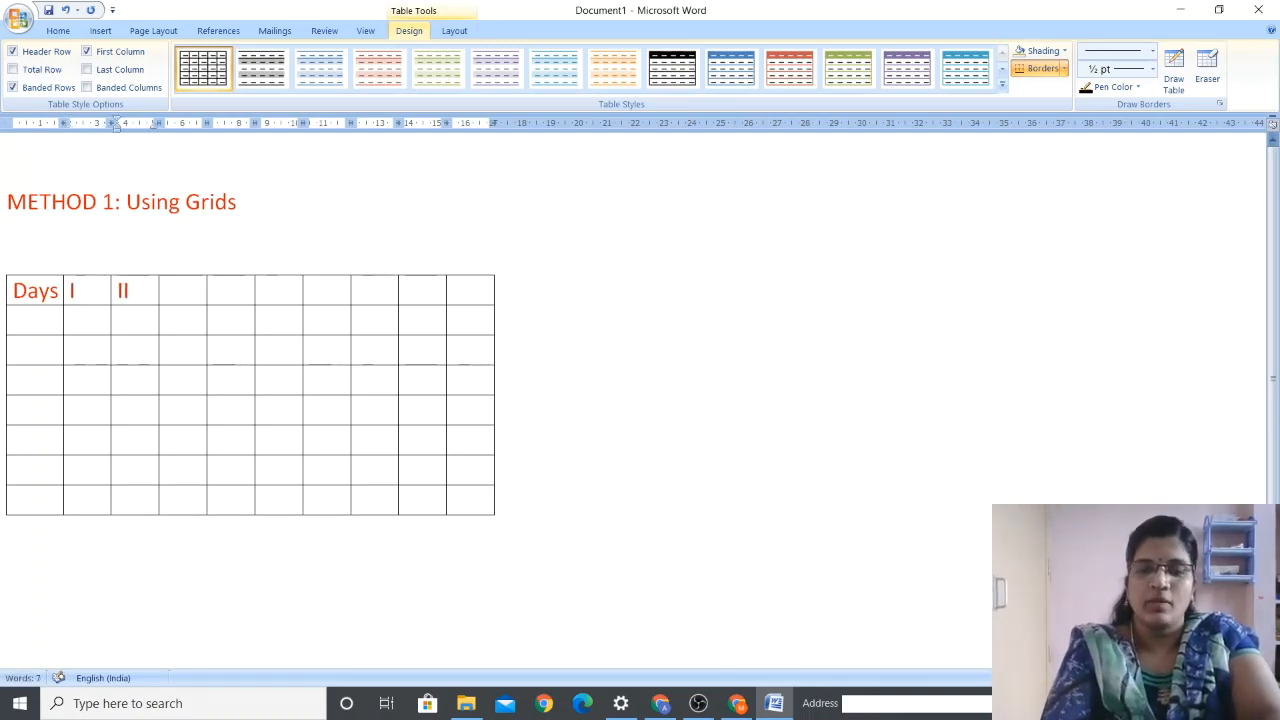
key("Tab")
type("III")
key("Tab")
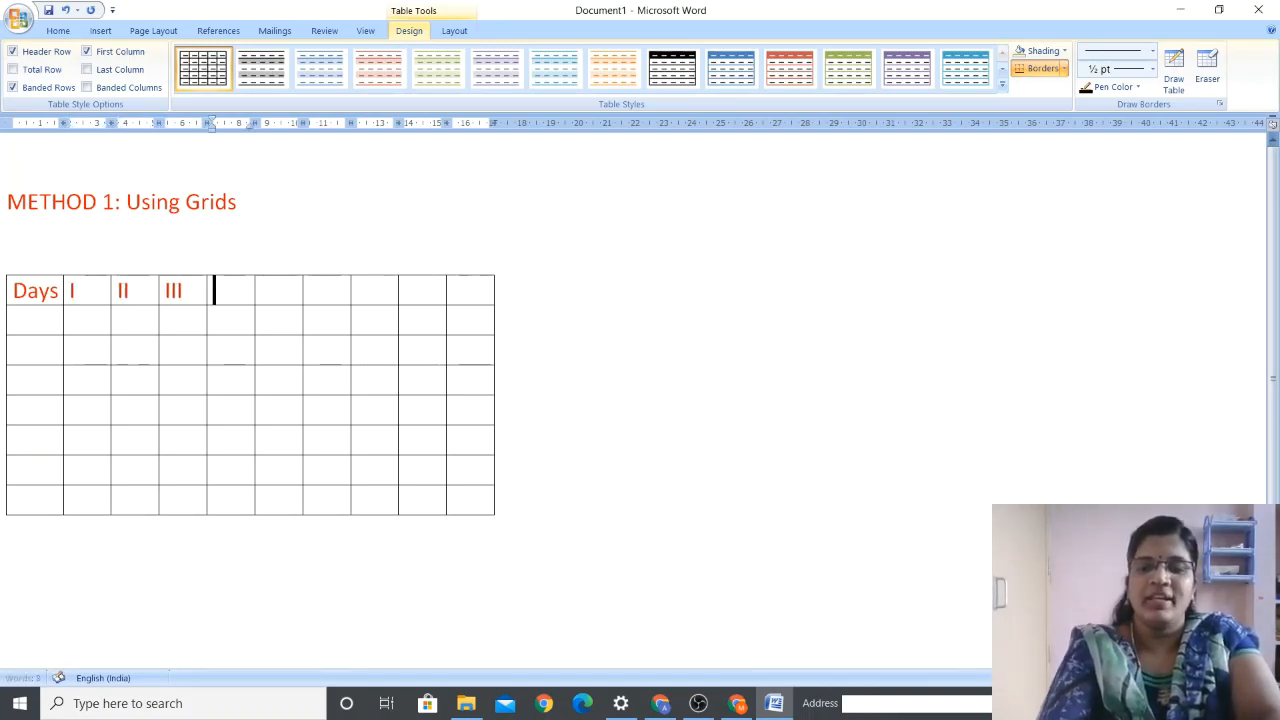
type("IV")
key("Tab")
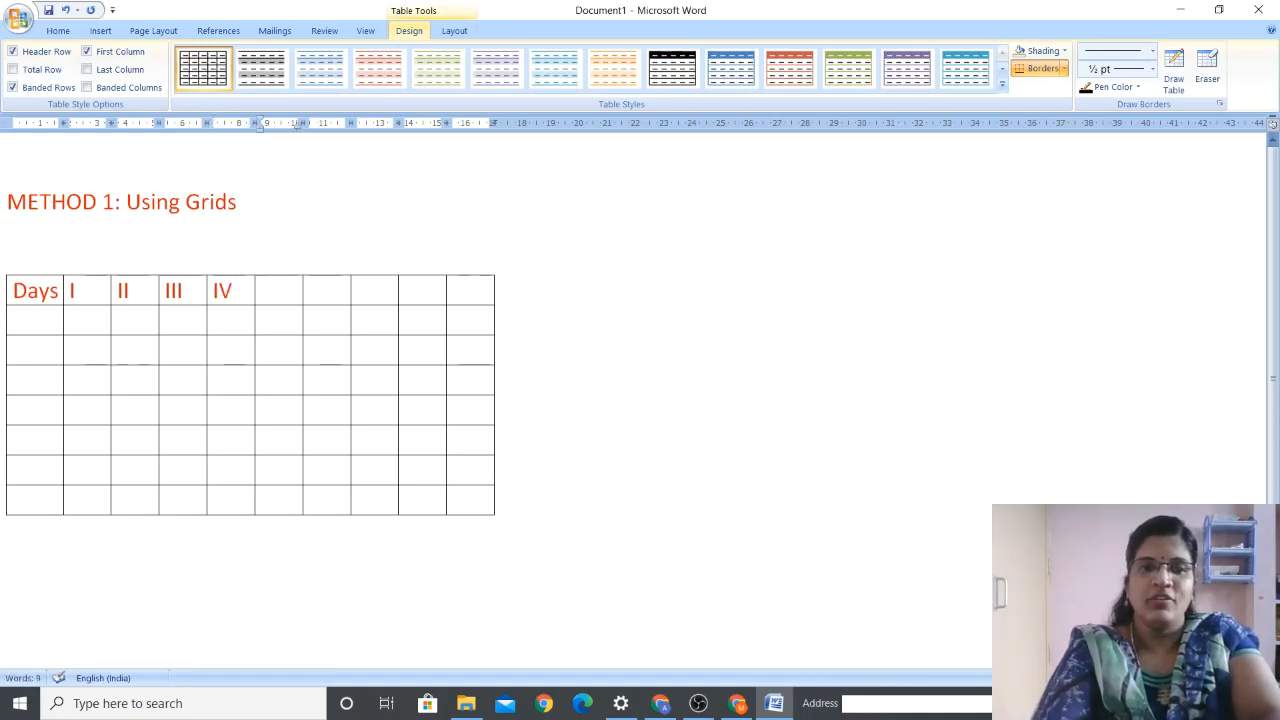
Complete the table's header row with V, B, VI, VII and VIII, and enter Mon directly beneath Days
type("V")
key("Tab")
type("Br")
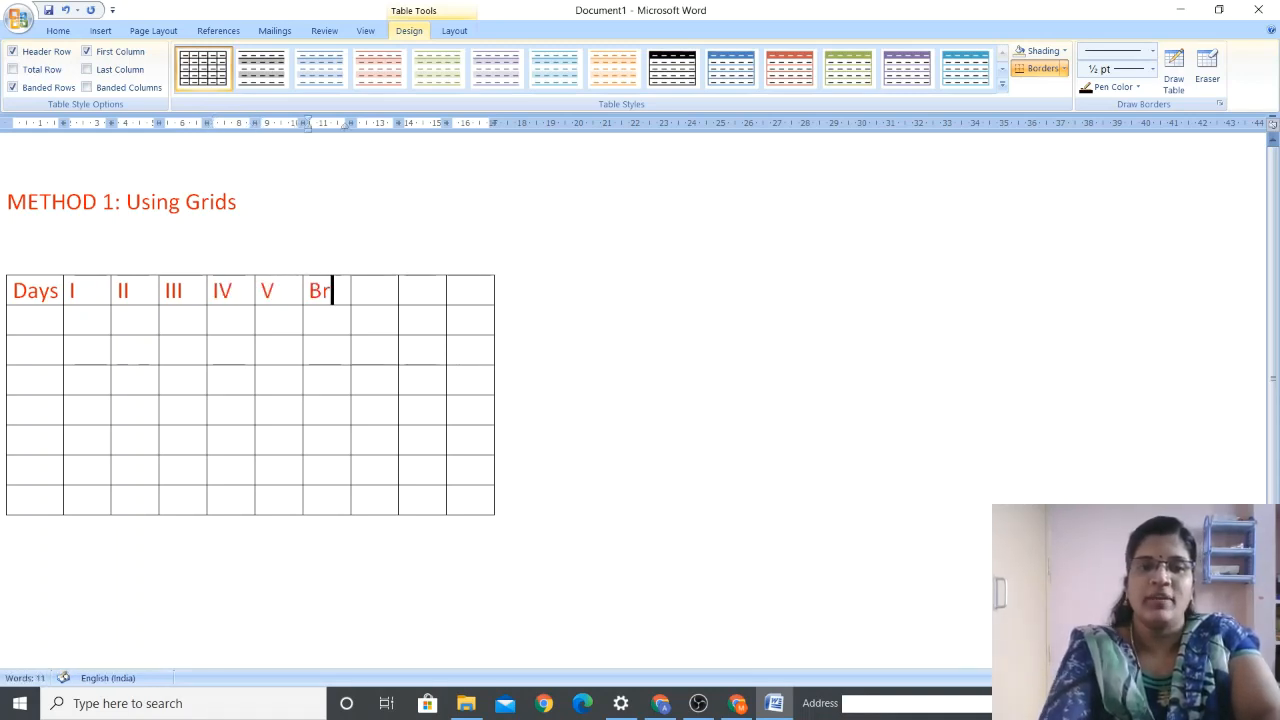
key("BackSpace")
key("Tab")
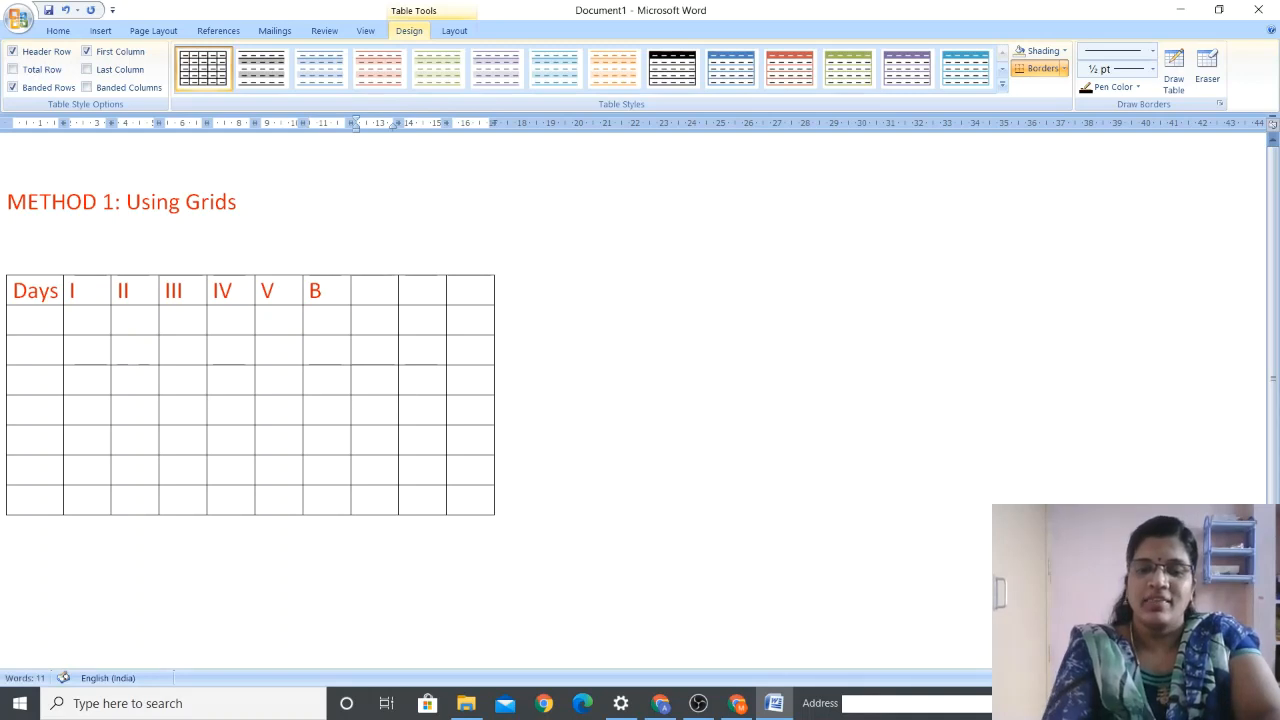
type("VI")
key("Tab")
type("VII")
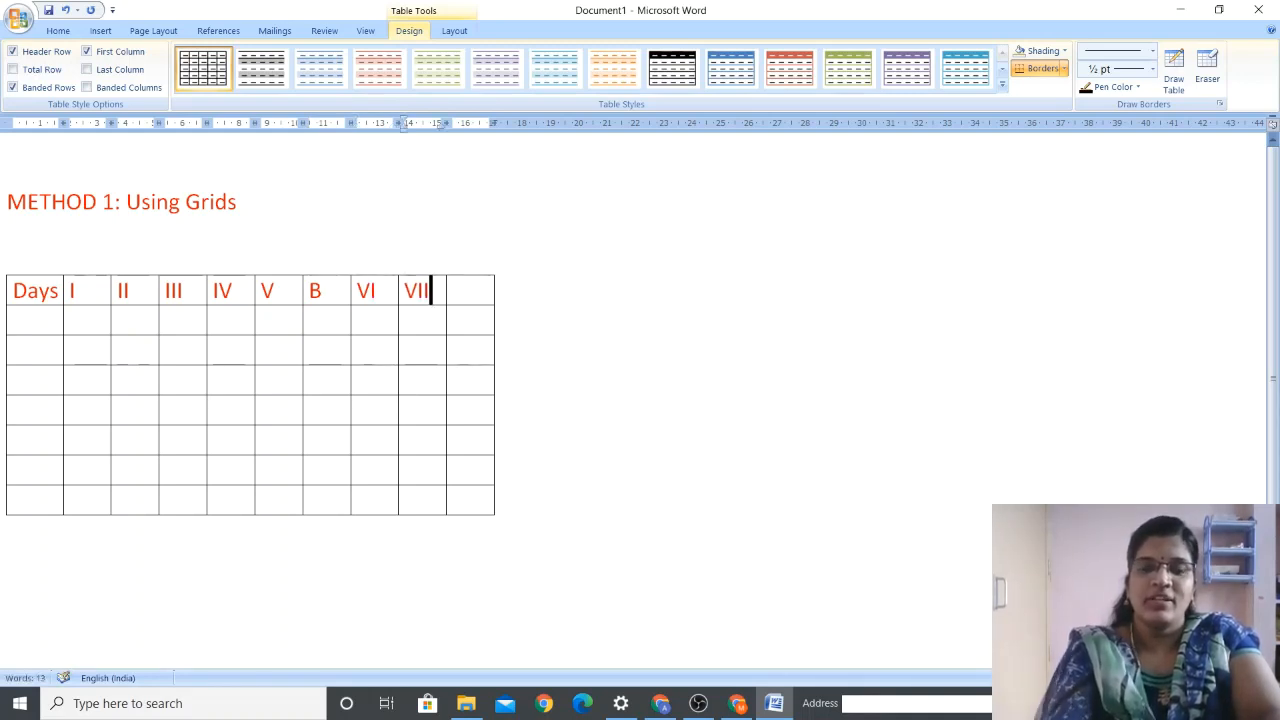
key("Tab")
type("VIII")
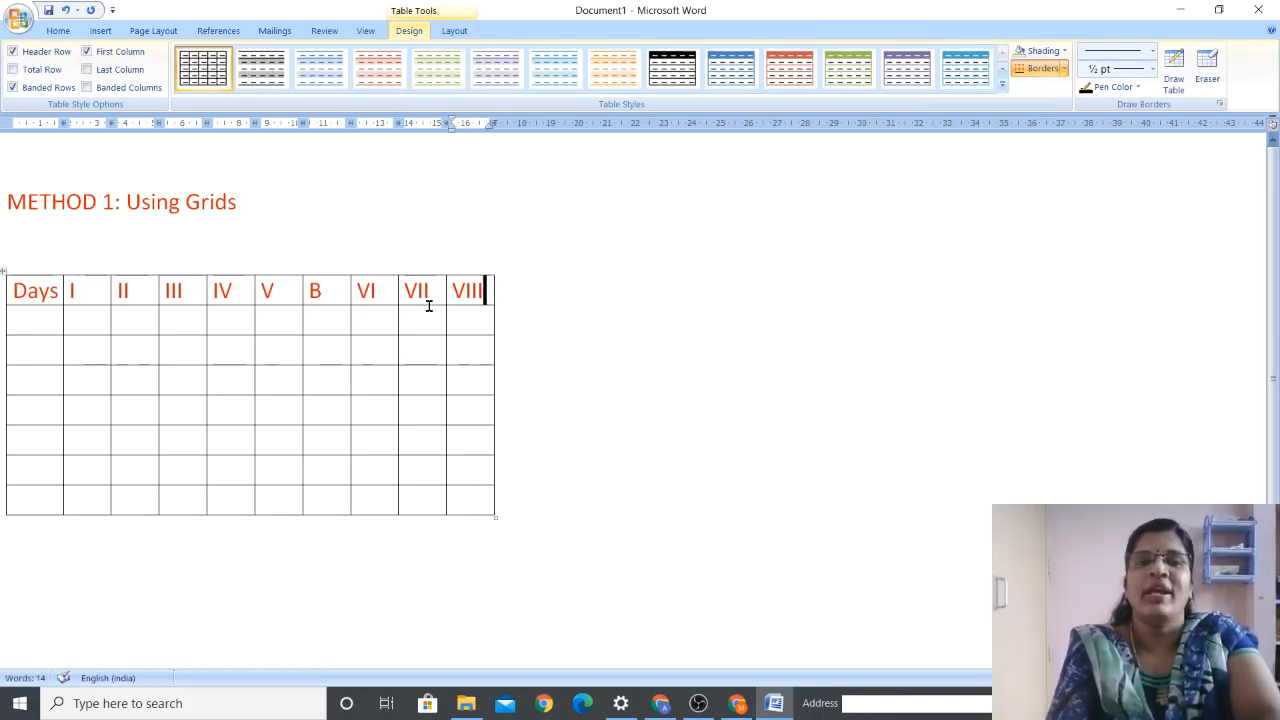
left_click(40, 326)
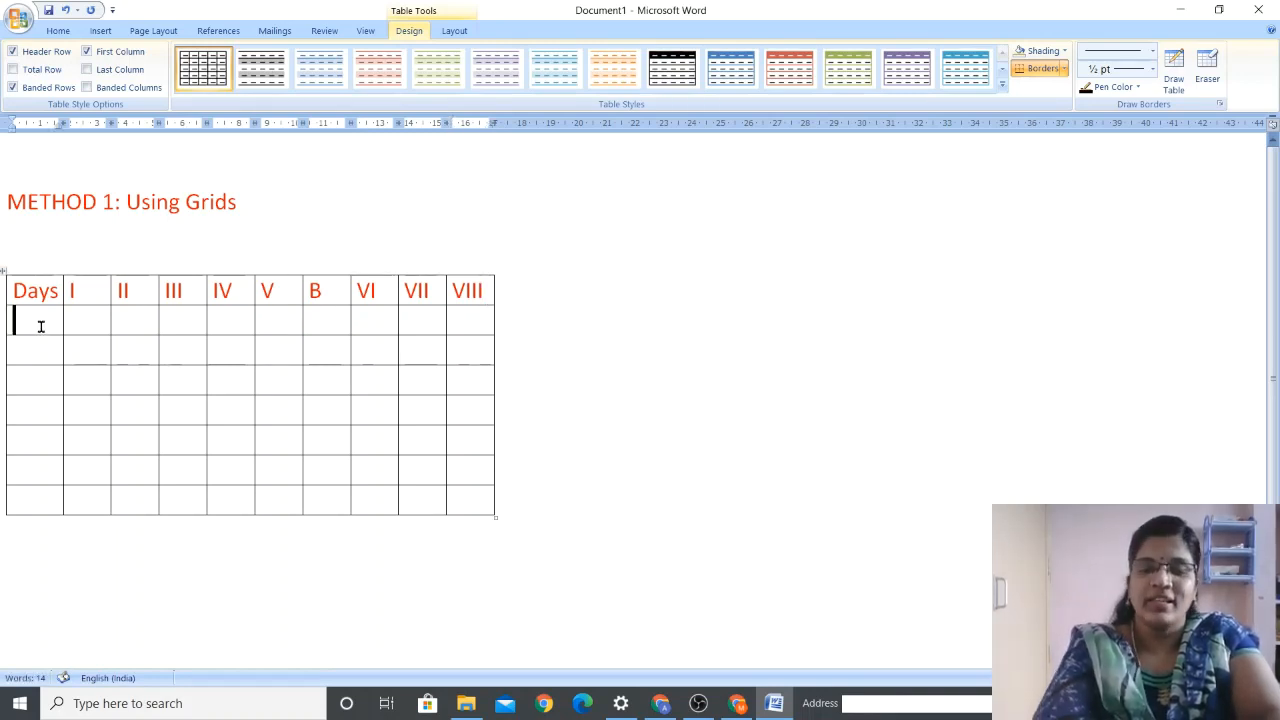
type("Mon")
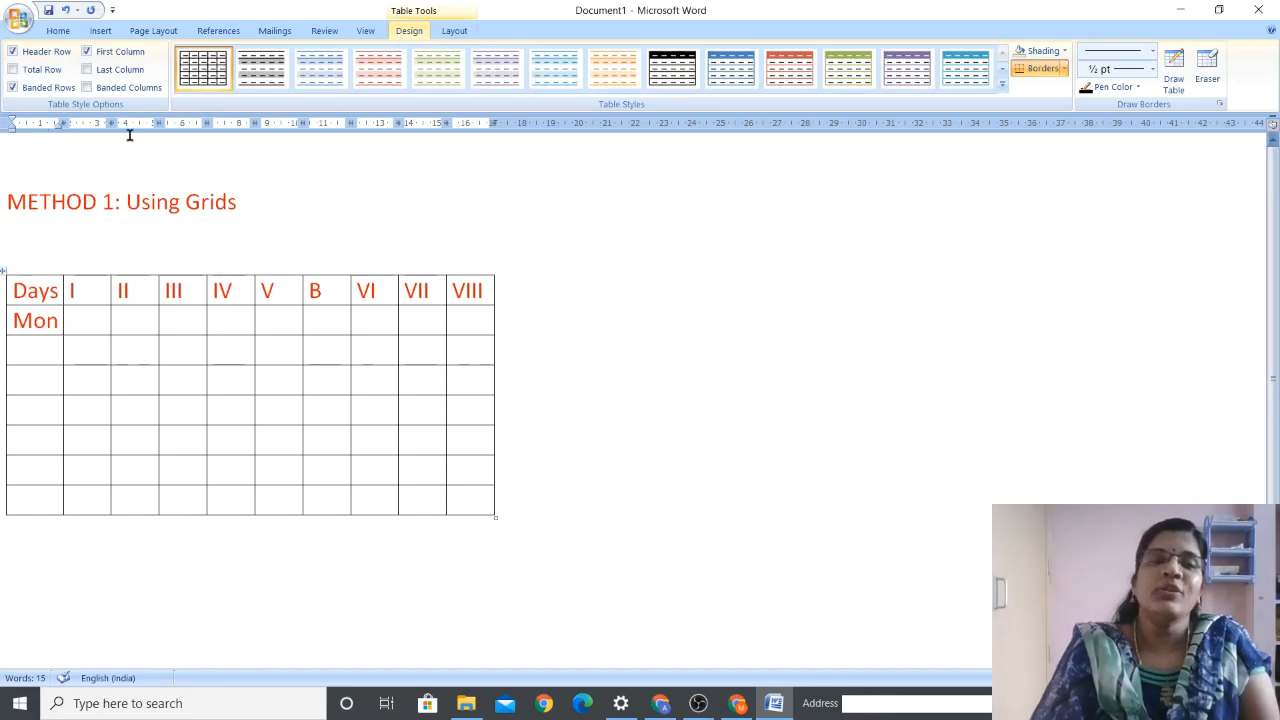
left_click(183, 308)
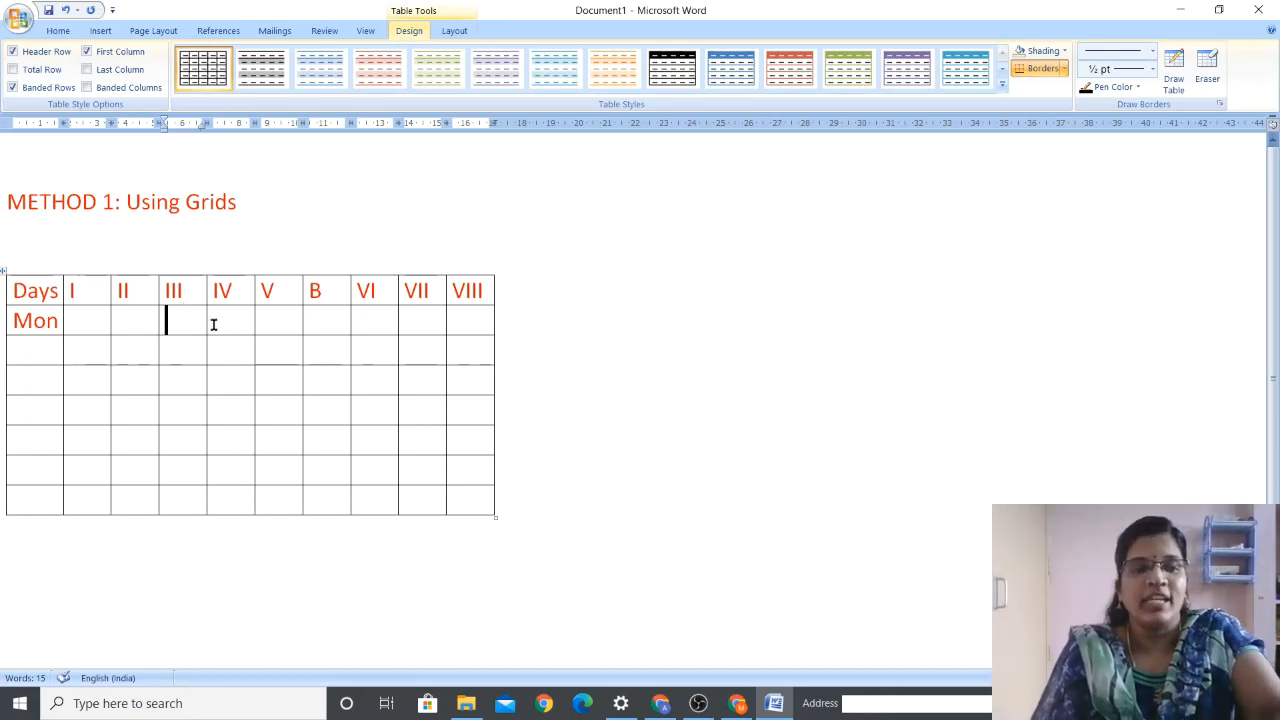
key("Tab")
key("Tab")
key("Tab")
key("Tab")
key("Tab")
key("Tab")
key("Tab")
key("Tab")
key("Tab")
key("Tab")
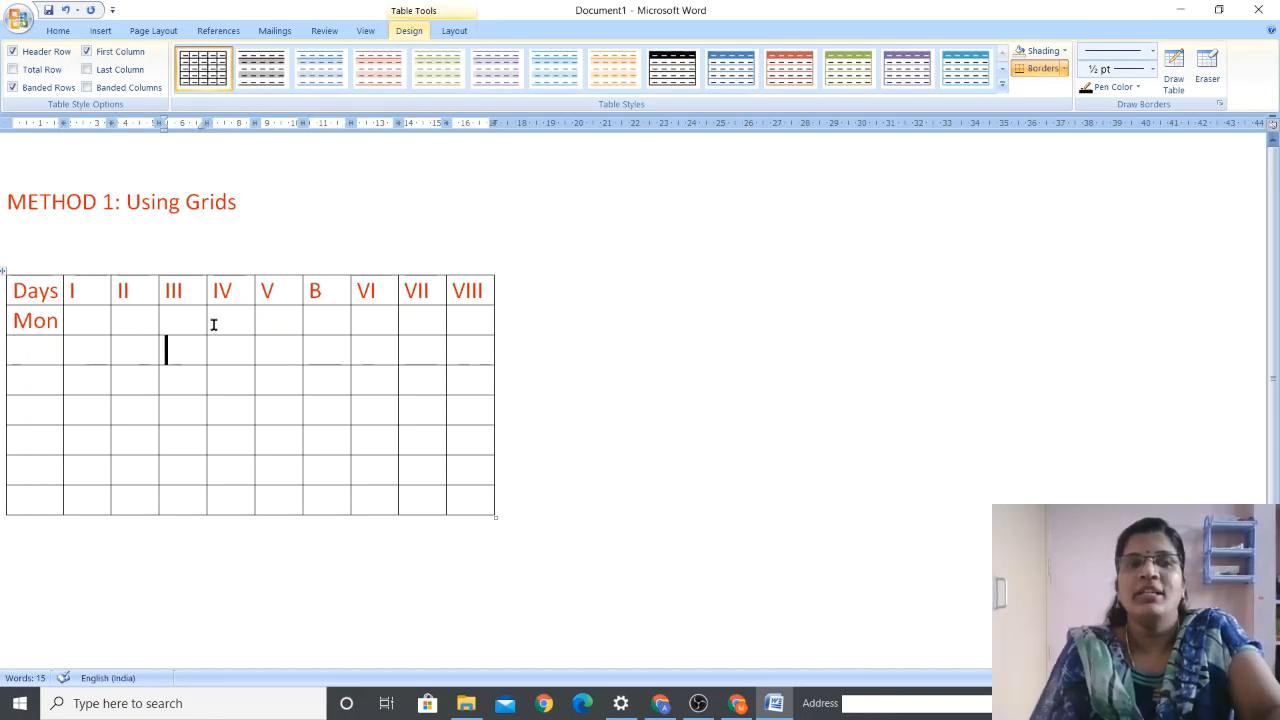
key("Tab")
key("Tab")
key("Tab")
key("Tab")
key("Tab")
key("Tab")
key("Tab")
key("Tab")
key("Tab")
key("Tab")
key("Tab")
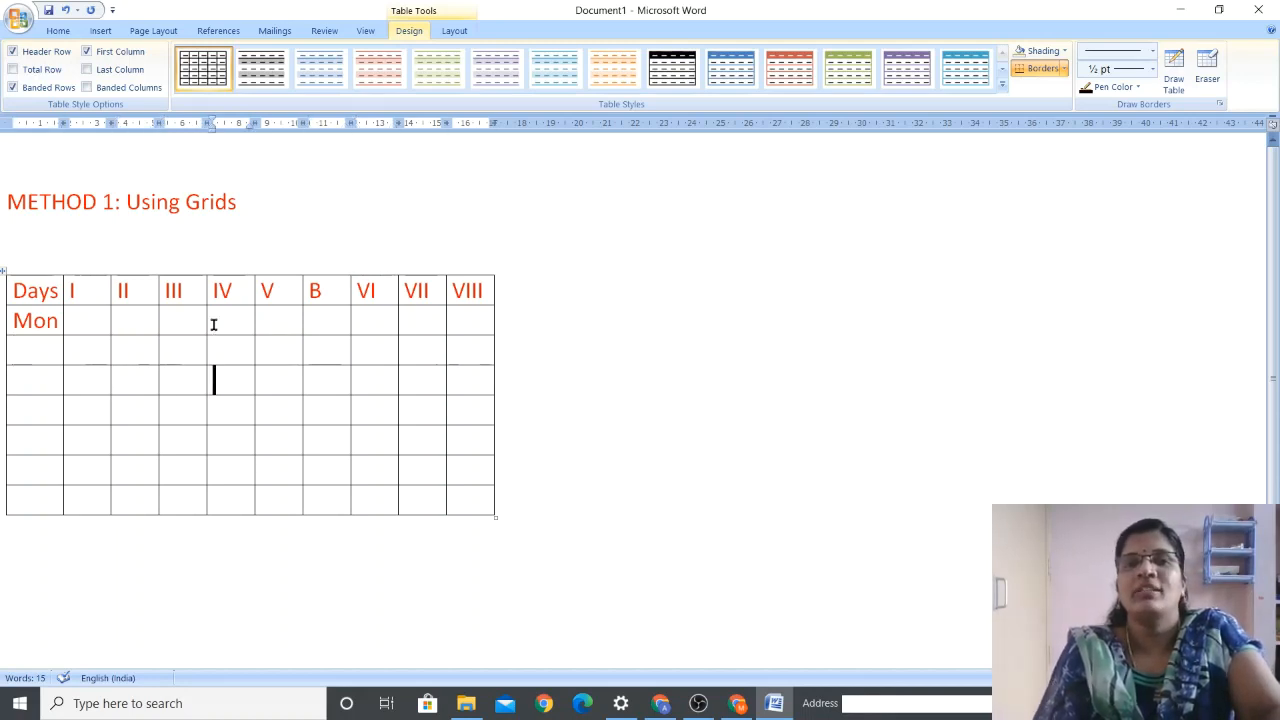
key("Tab")
key("Tab")
key("Tab")
key("Tab")
key("Tab")
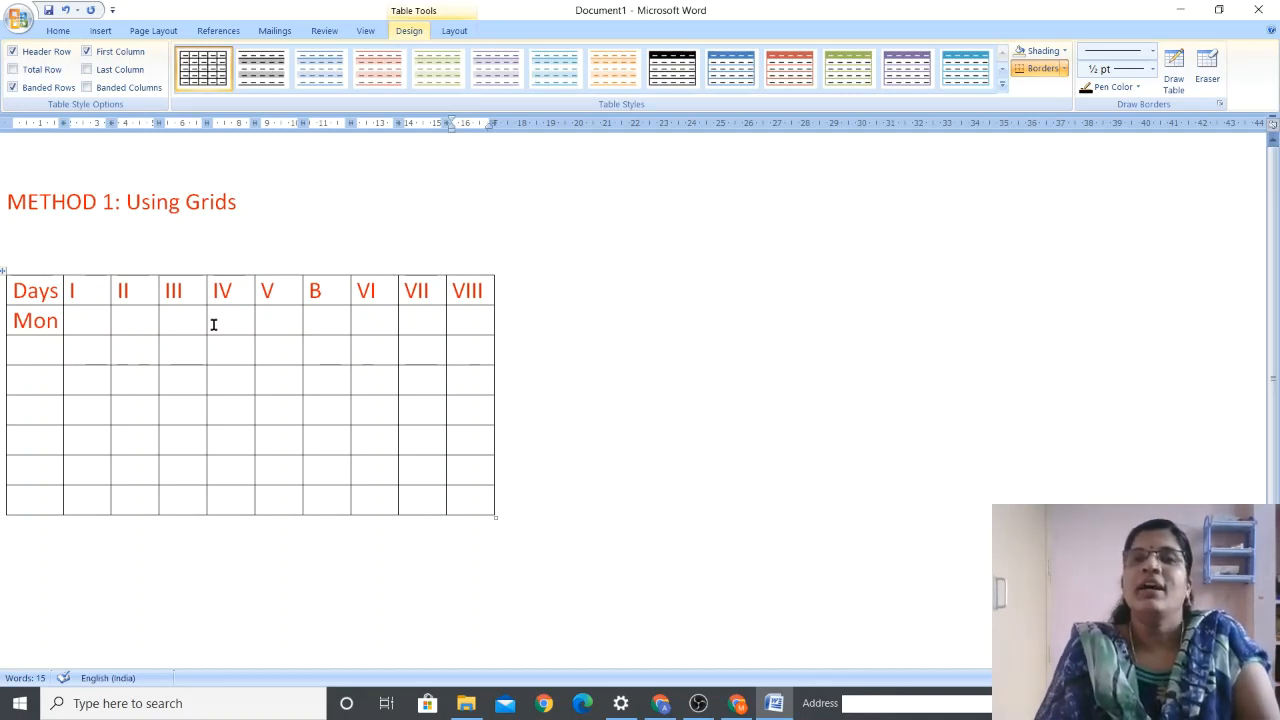
Return to the table's Days column and enter Tue in the row below Mon
key("shift+Tab")
key("shift+Tab")
key("shift+Tab")
key("shift+Tab")
key("shift+Tab")
key("shift+Tab")
key("shift+Tab")
key("shift+Tab")
key("shift+Tab")
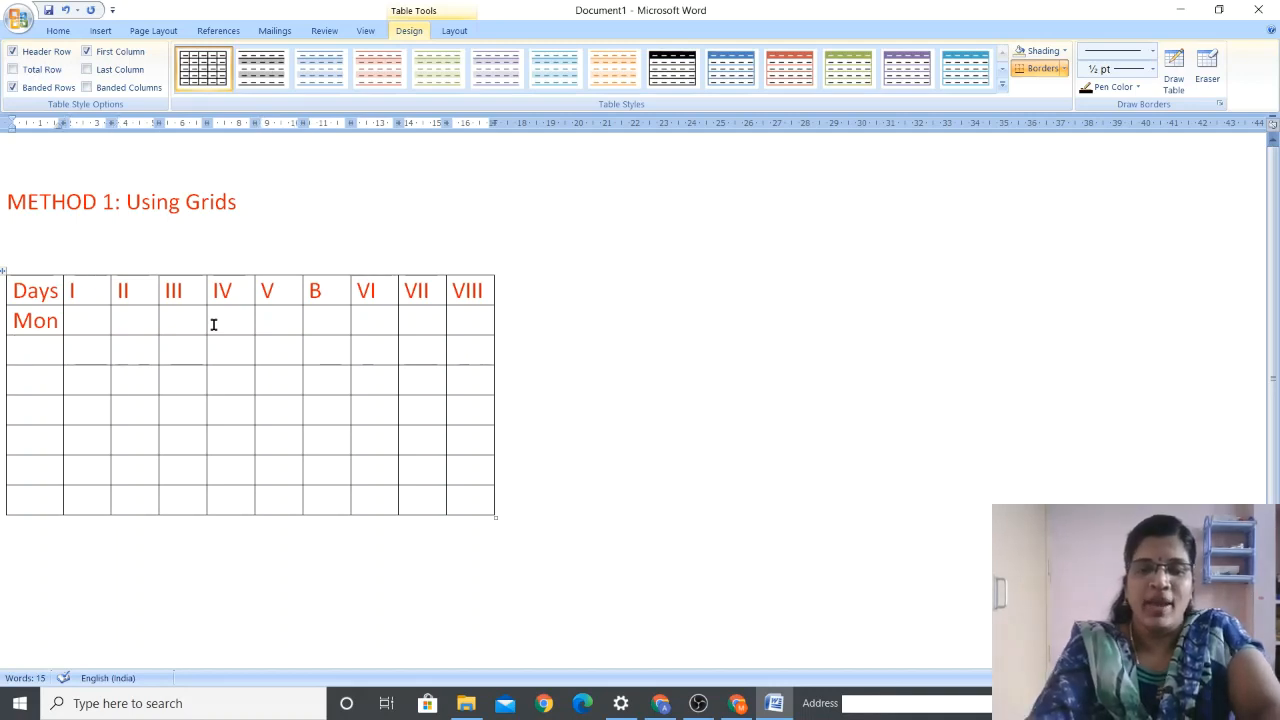
type("Tue")
key("Down")
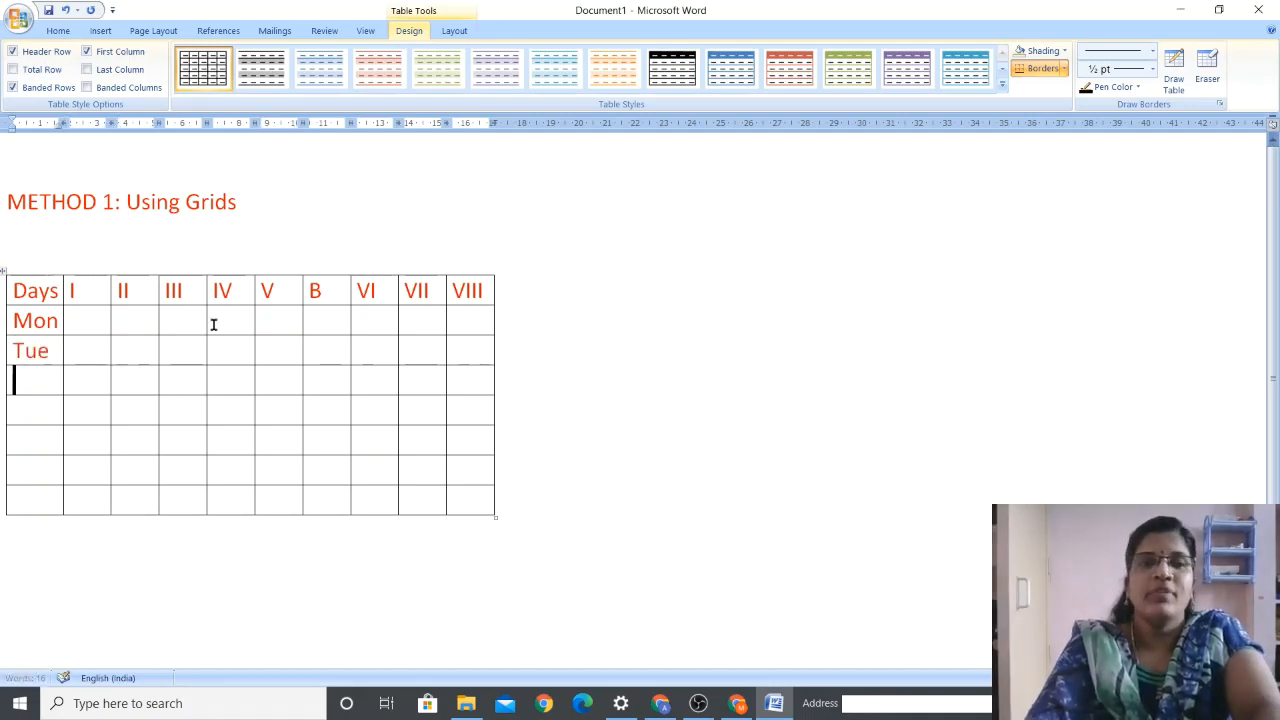
Continue the Days column below Tue with Wed, Thr and Fri, one per row
type("Wed")
key("Down")
type("Thr")
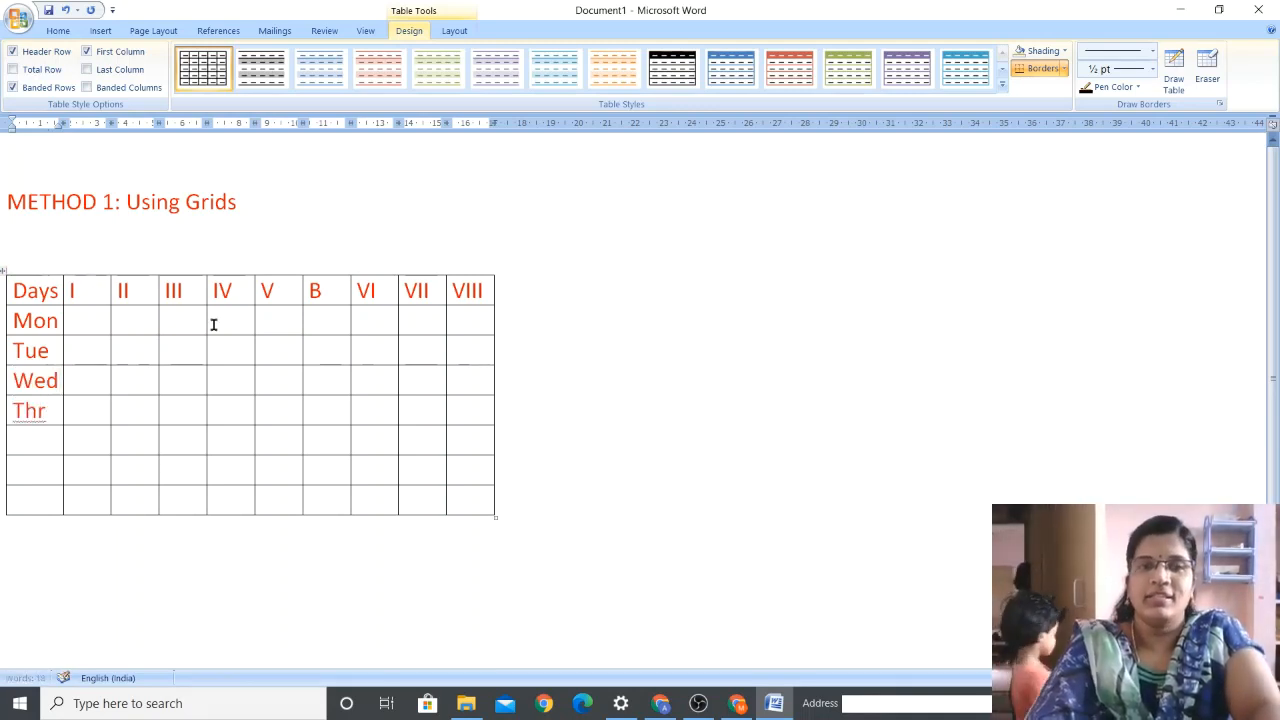
key("Down")
type("Fri")
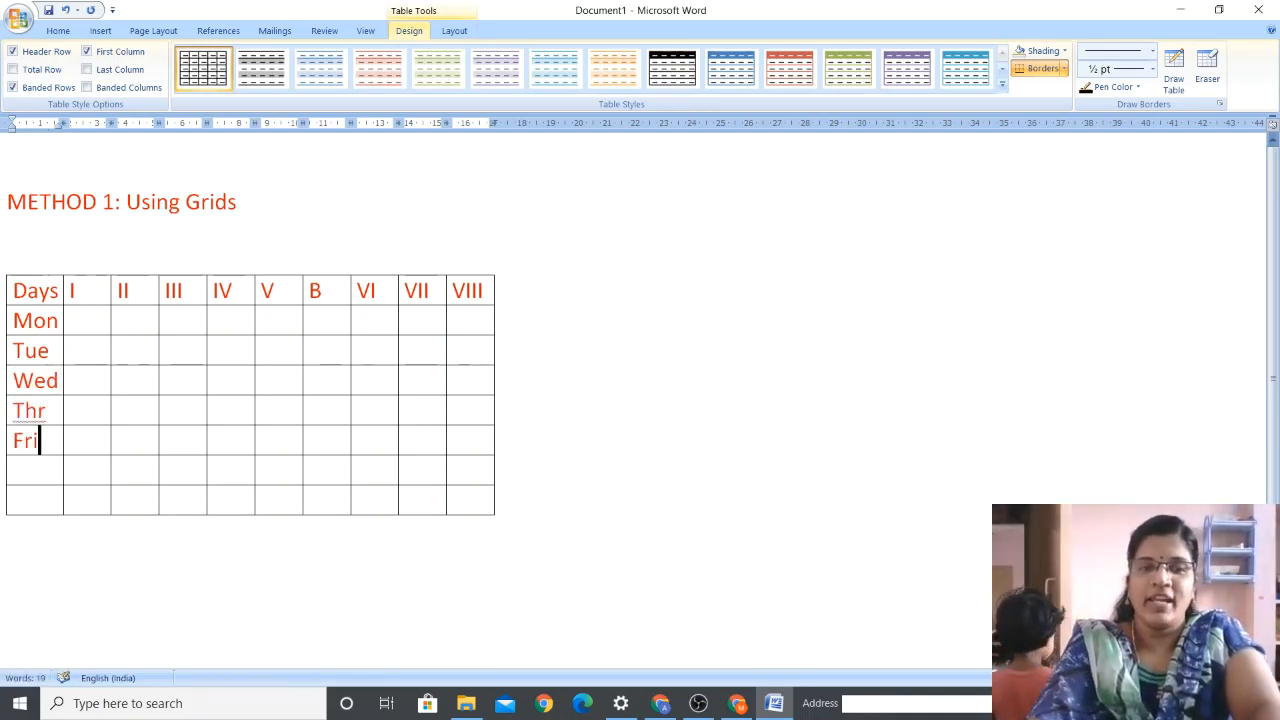
key("Down")
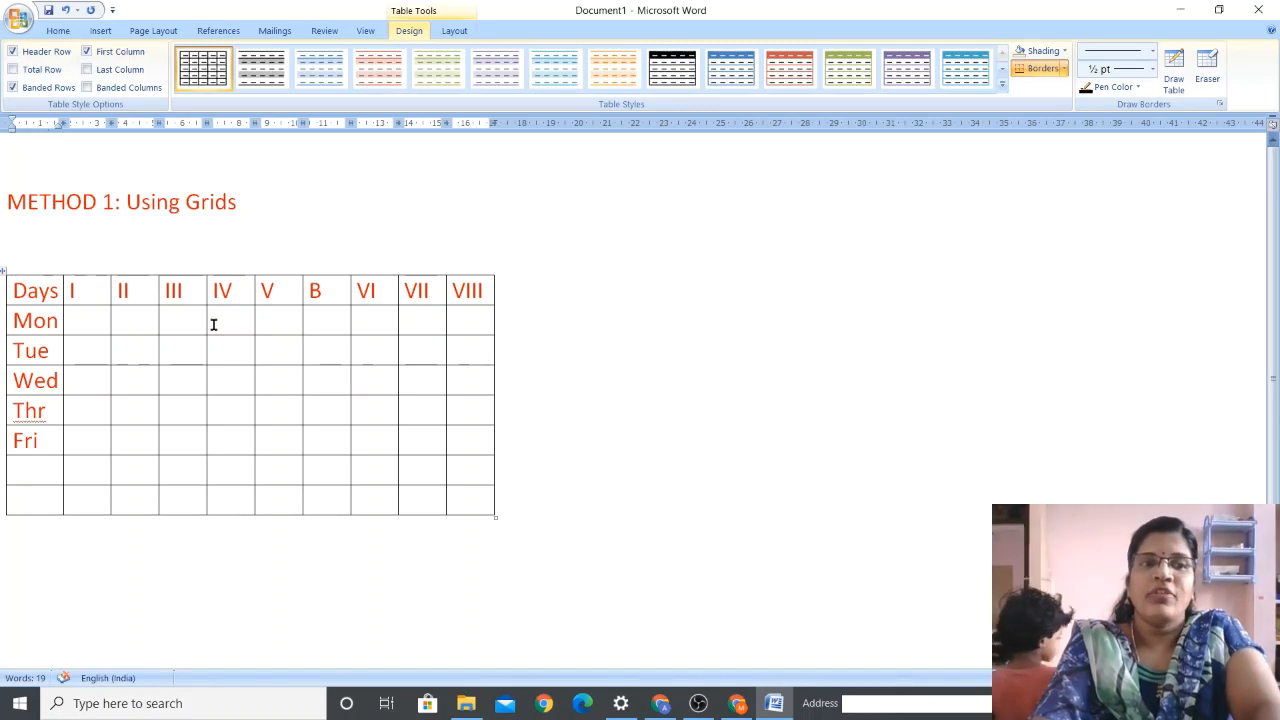
type("Sat")
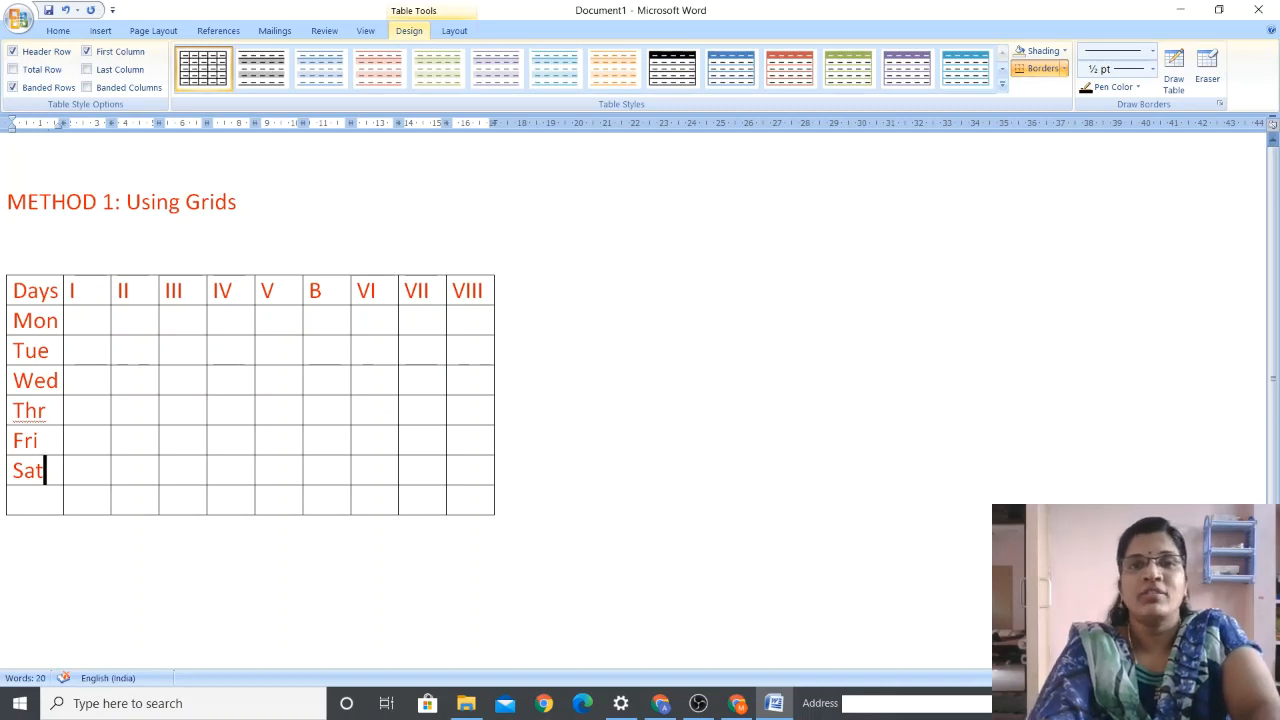
key("BackSpace")
key("BackSpace")
key("BackSpace")
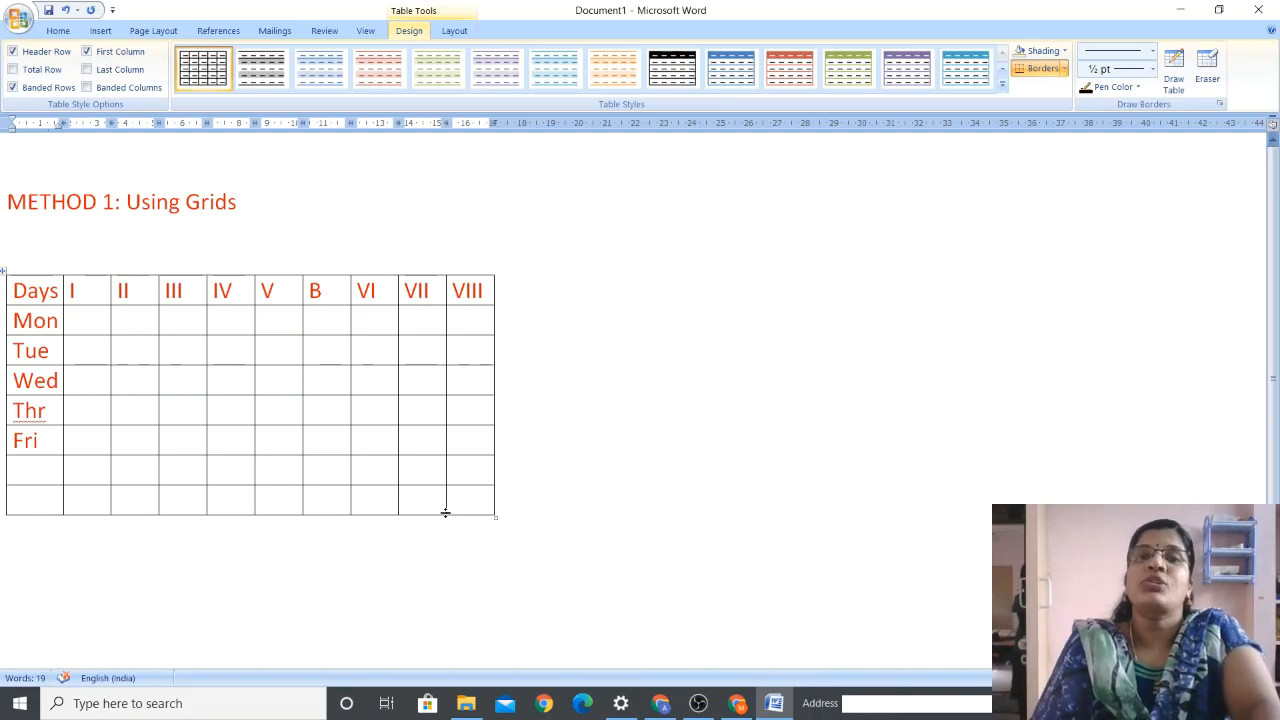
left_click(522, 538)
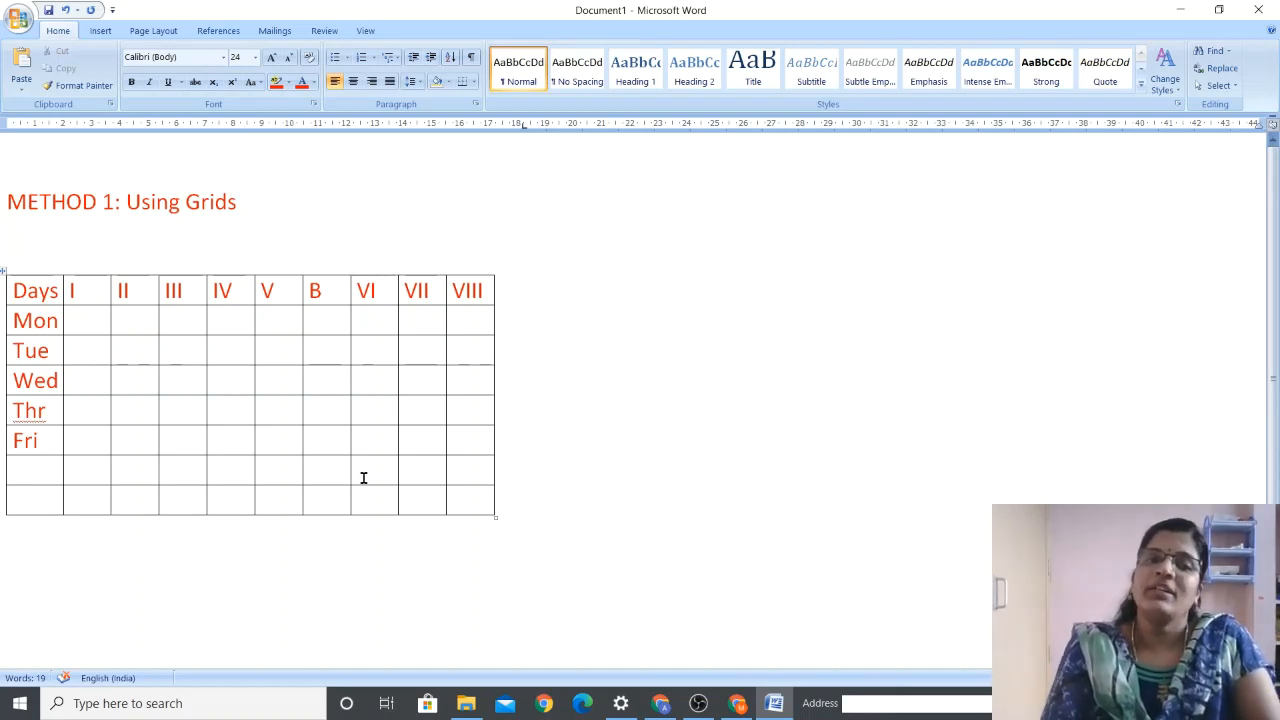
Delete the two entire empty rows beneath the Fri row of the table
left_click(274, 473)
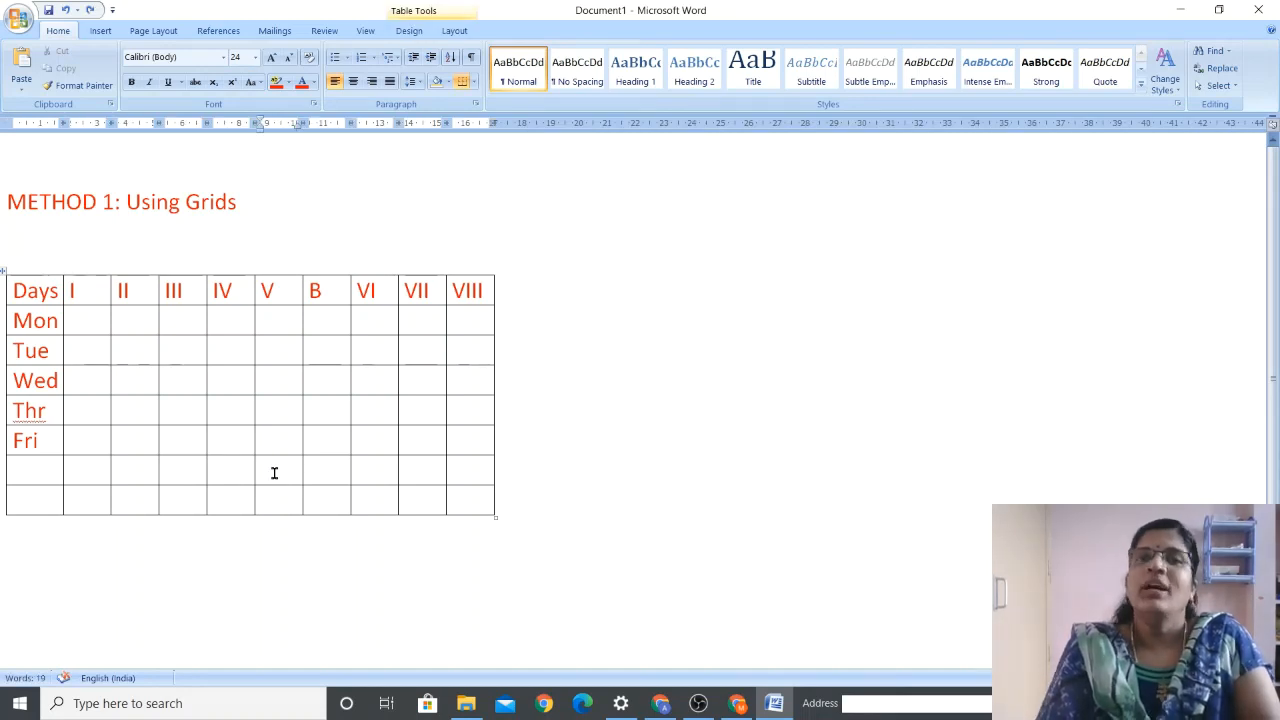
right_click(274, 473)
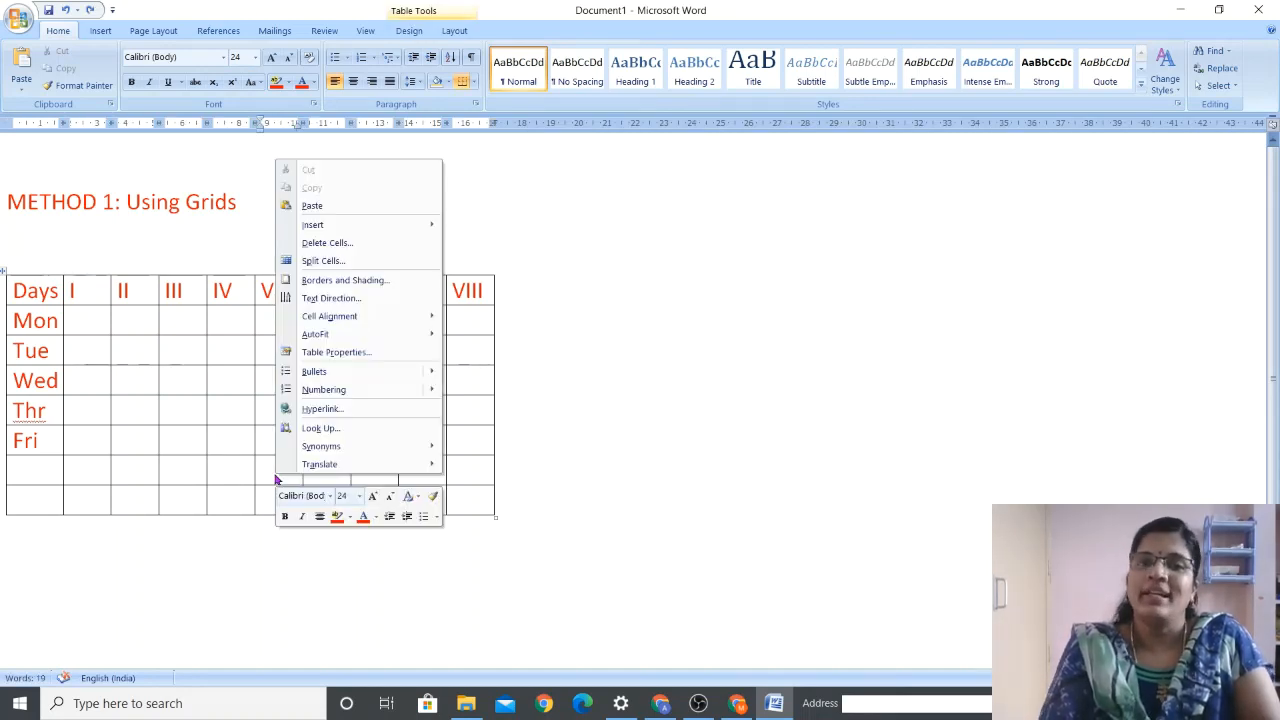
left_click(371, 250)
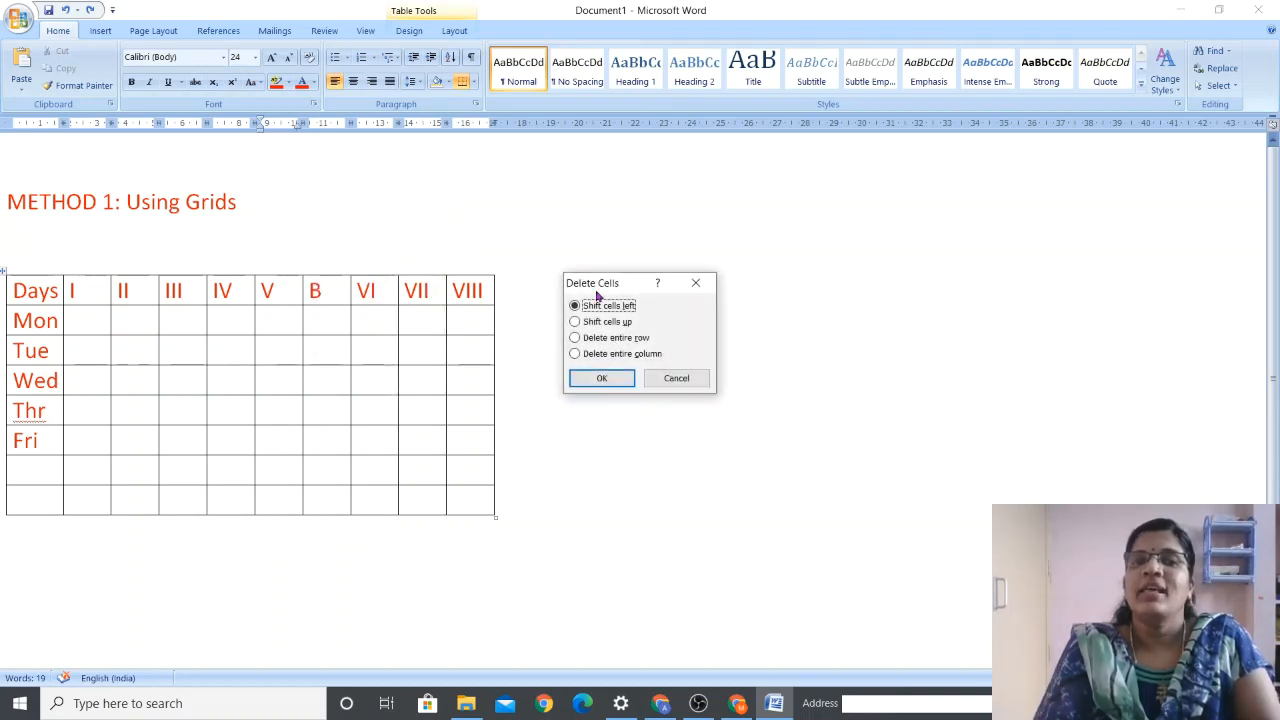
left_click(626, 338)
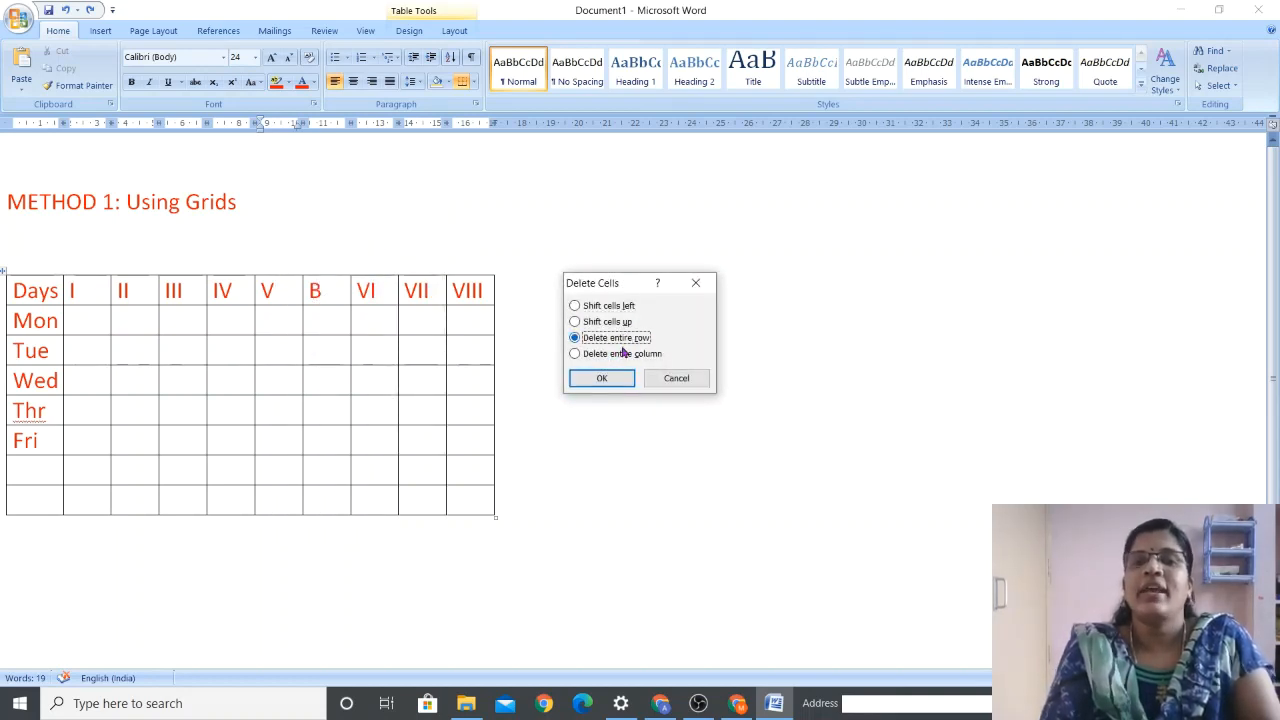
left_click(604, 376)
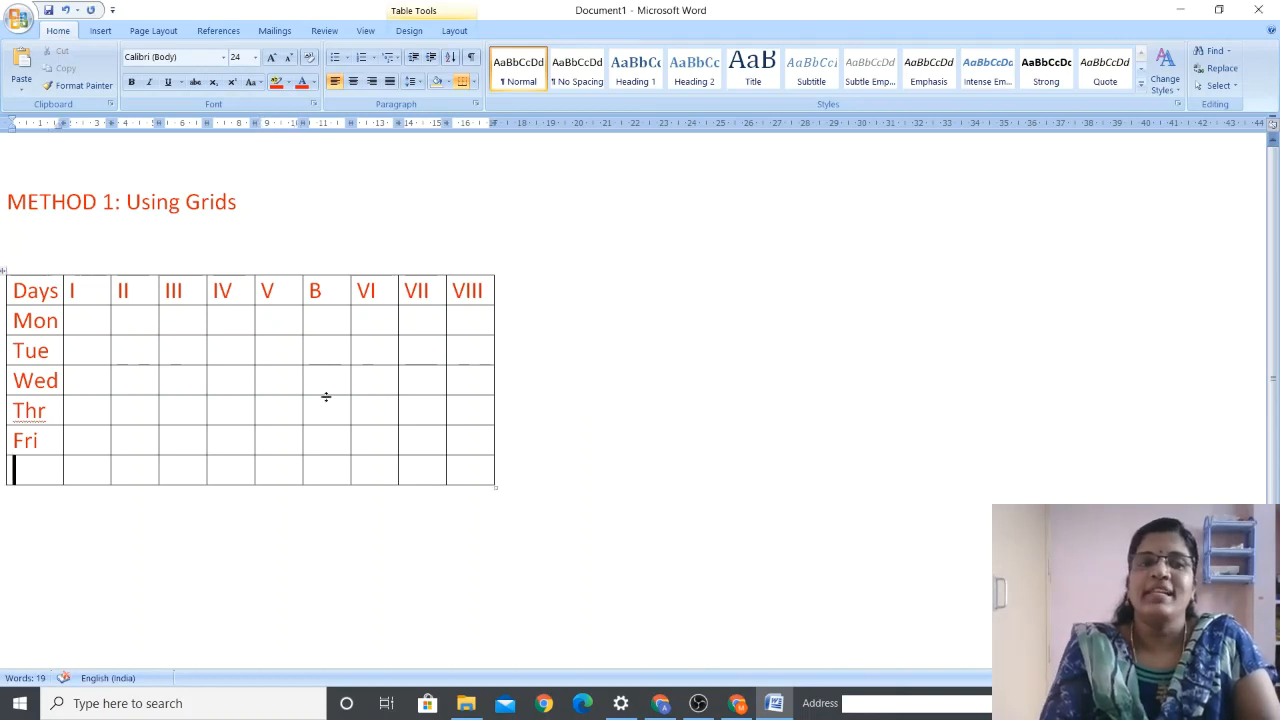
right_click(79, 476)
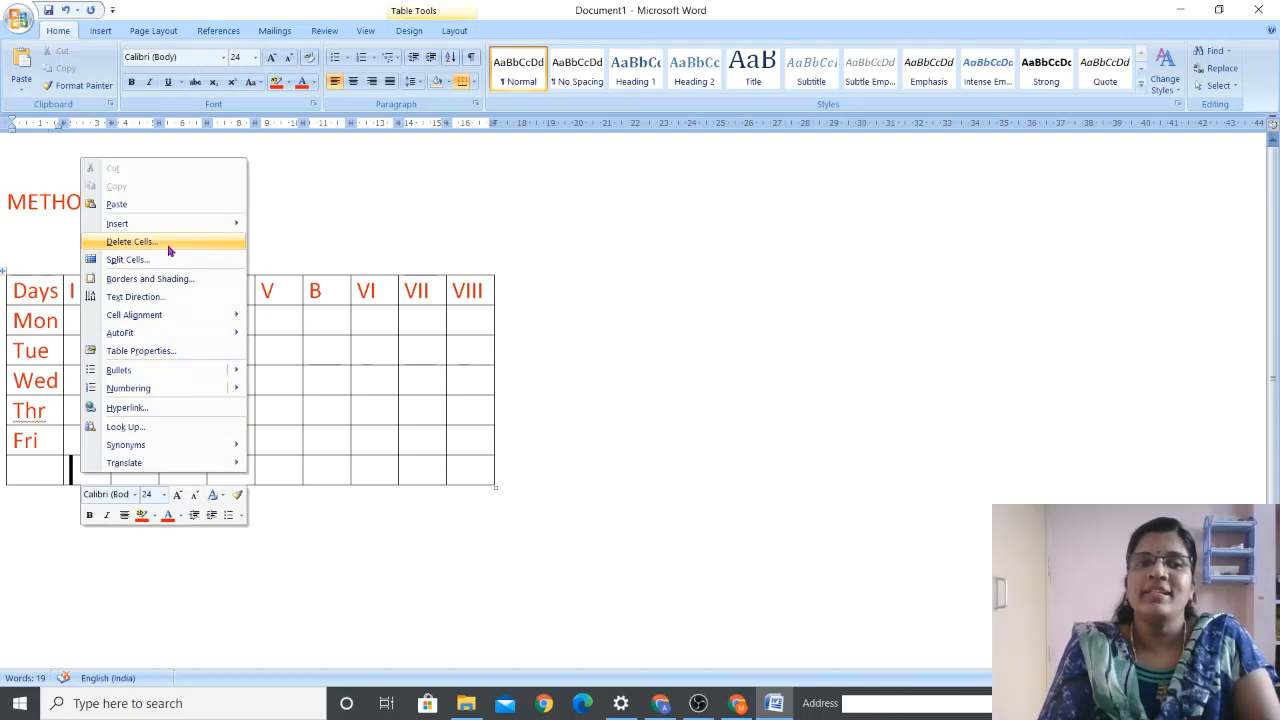
left_click(224, 247)
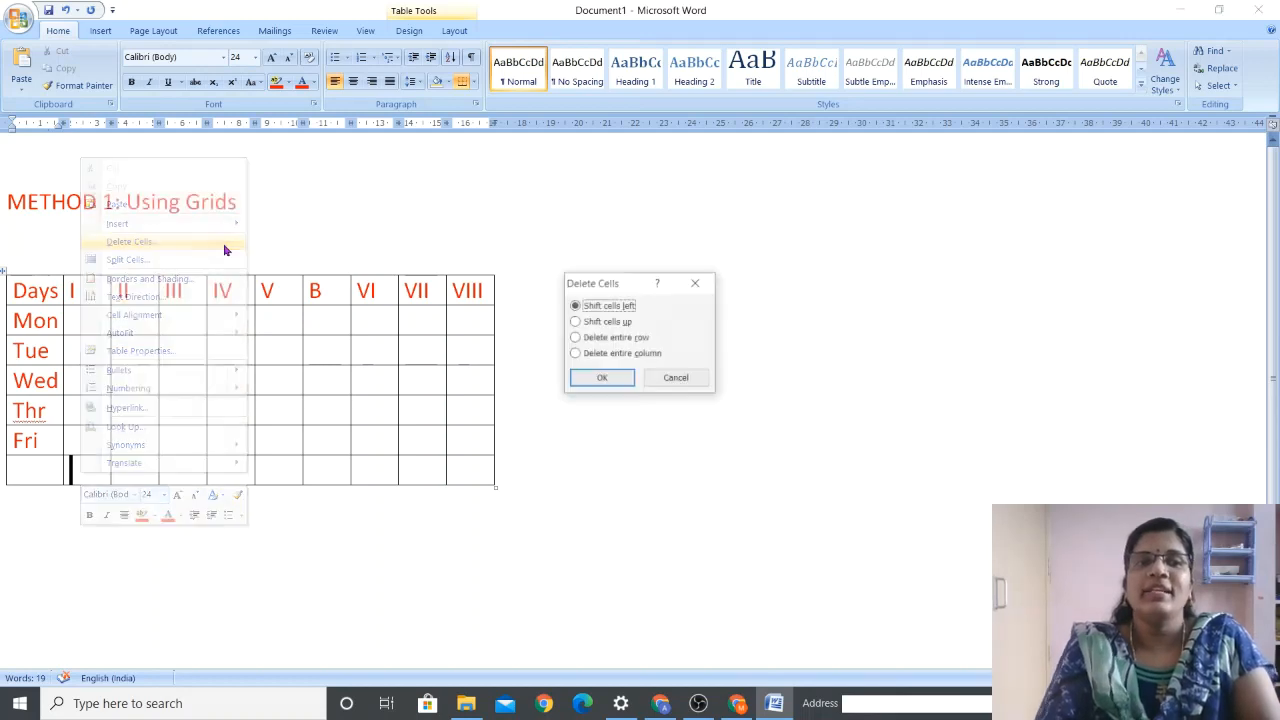
left_click(614, 340)
left_click(602, 379)
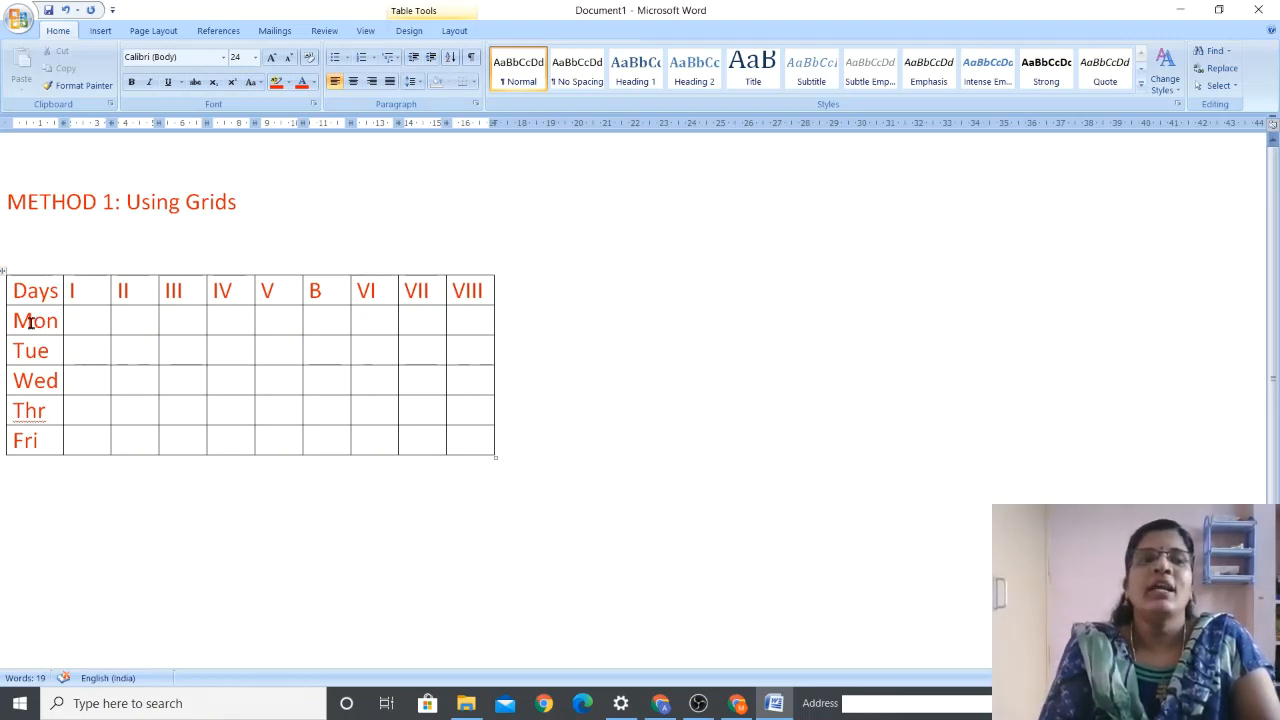
Widen column I by moving its border with column II into column II
left_click_drag(21, 322, 66, 331)
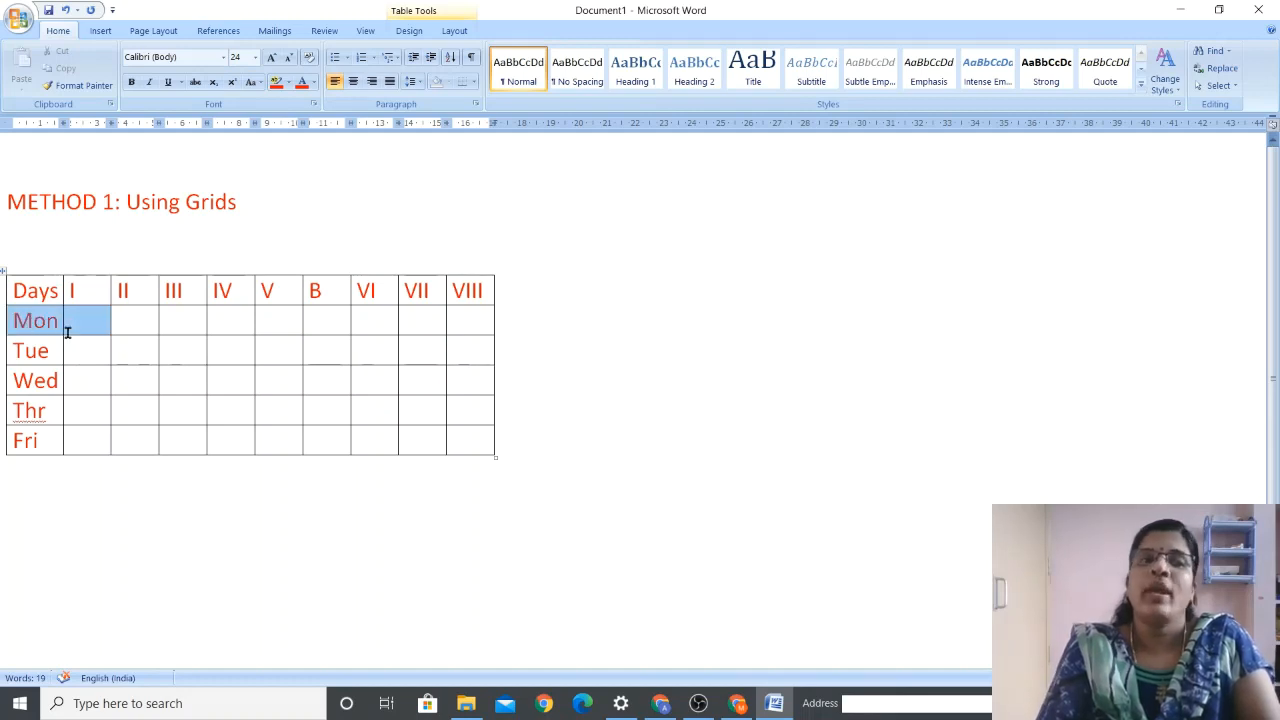
left_click(143, 378)
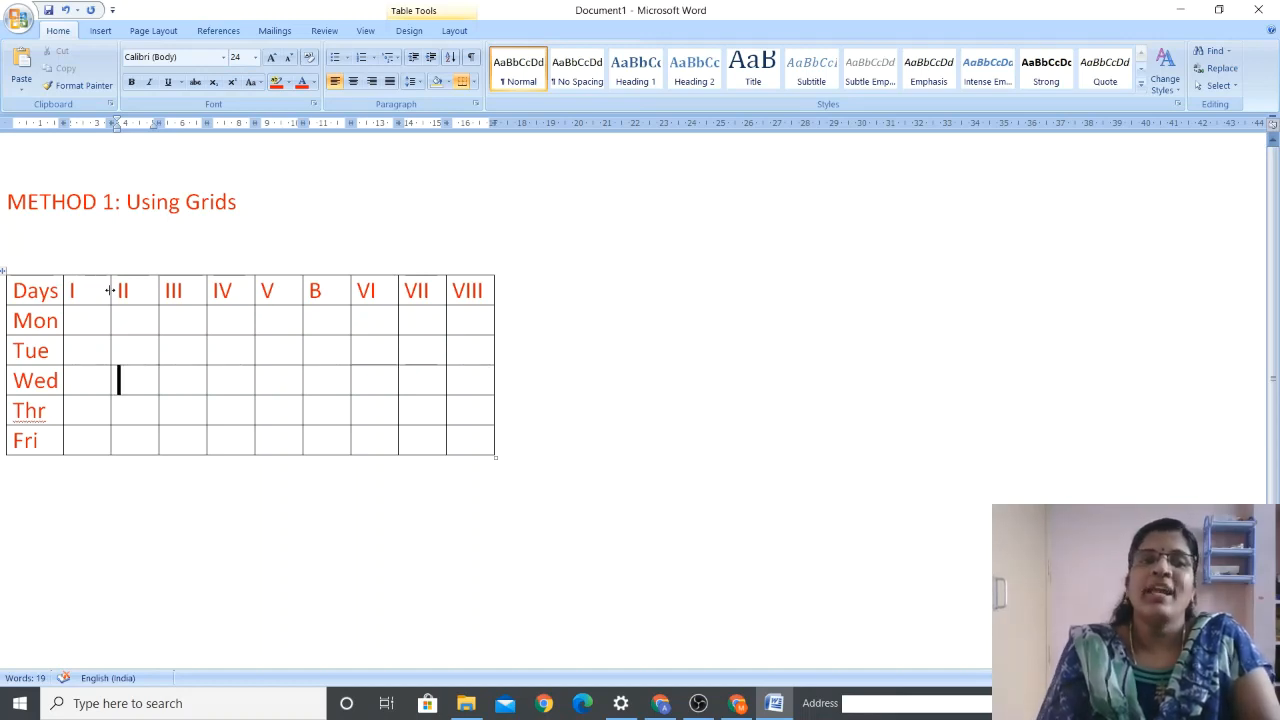
left_click_drag(110, 290, 134, 292)
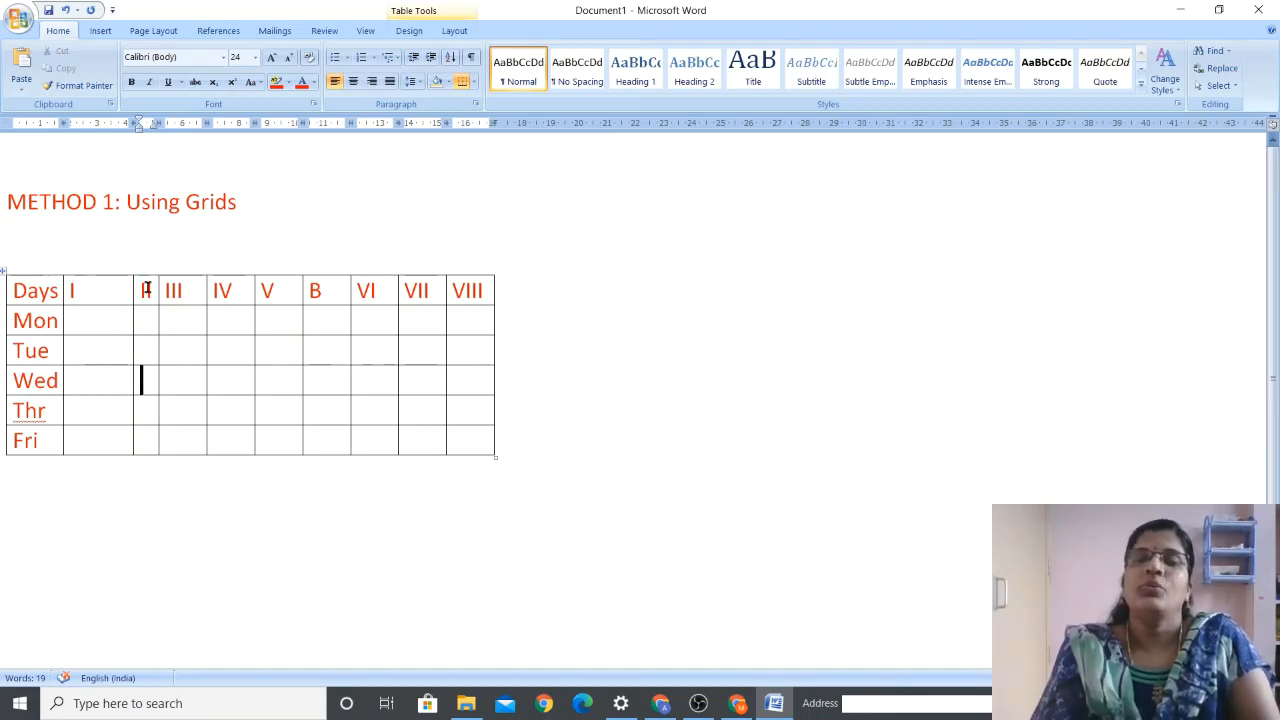
Resize the table's columns to their text with AutoFit Contents
left_click(47, 318)
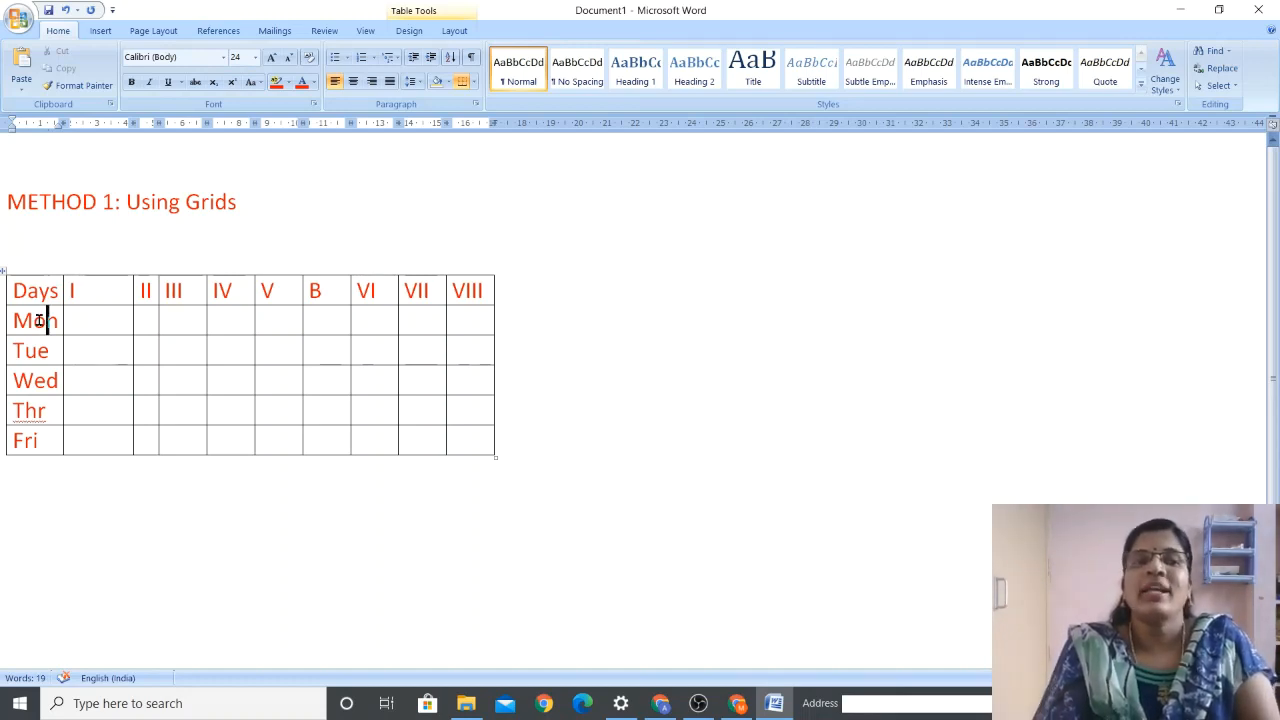
left_click(454, 31)
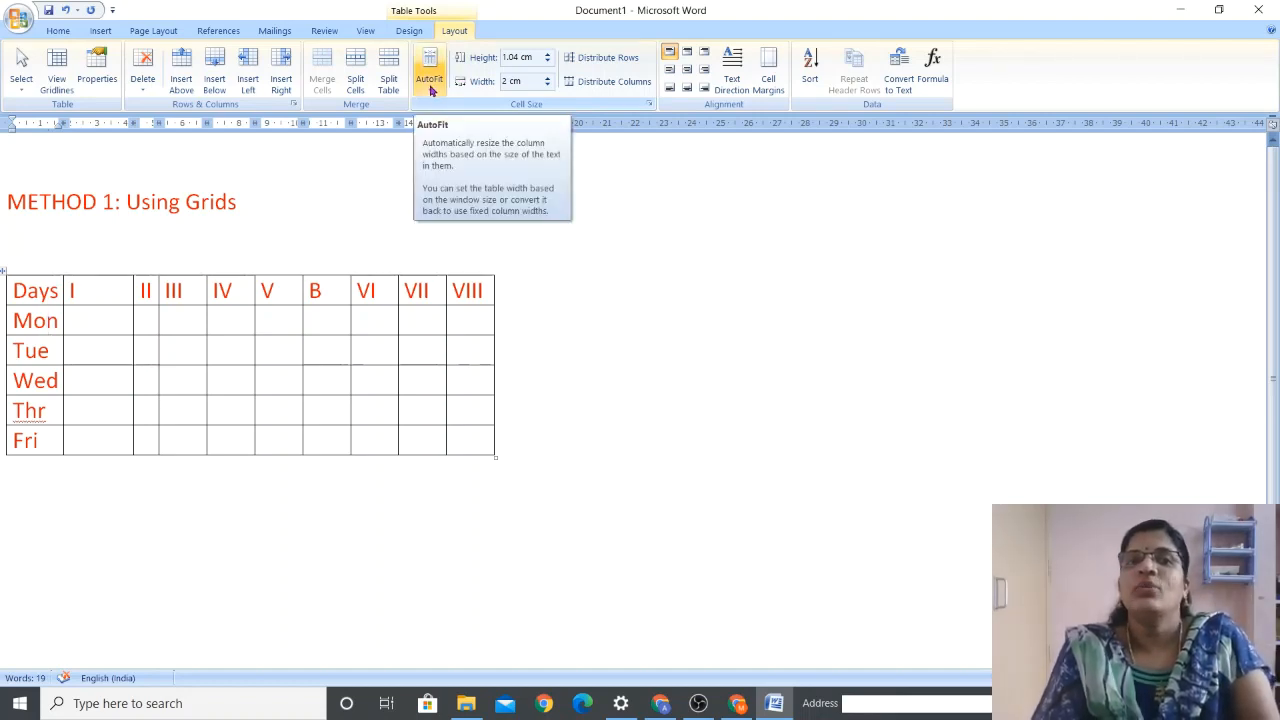
left_click(431, 92)
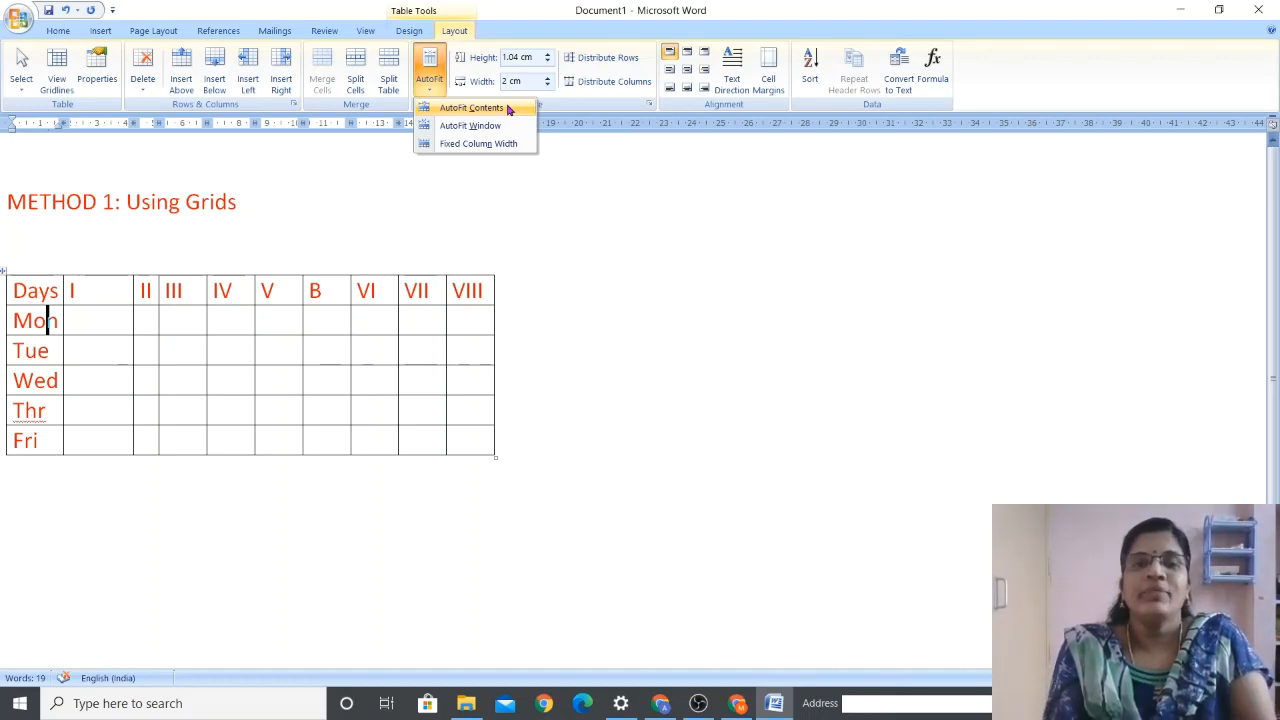
left_click(508, 108)
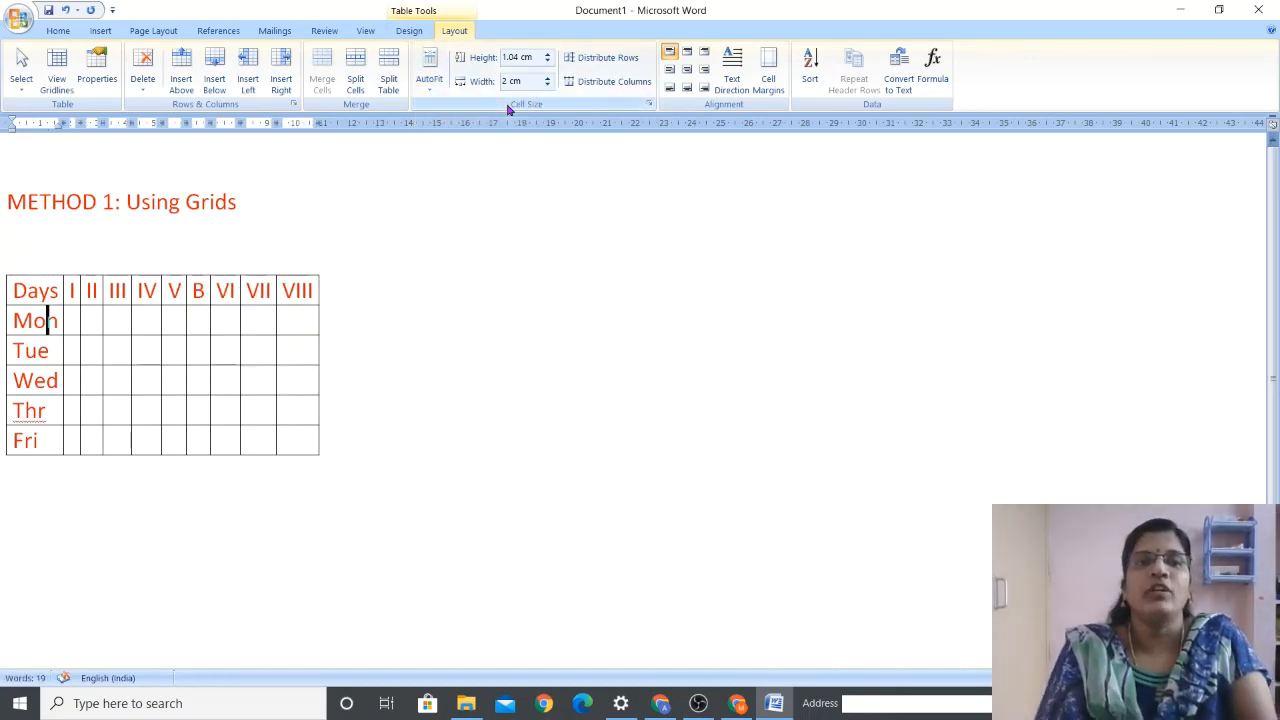
Extend Mon to Monday in the Days column and enter Maths under period I in that row
left_click(57, 320)
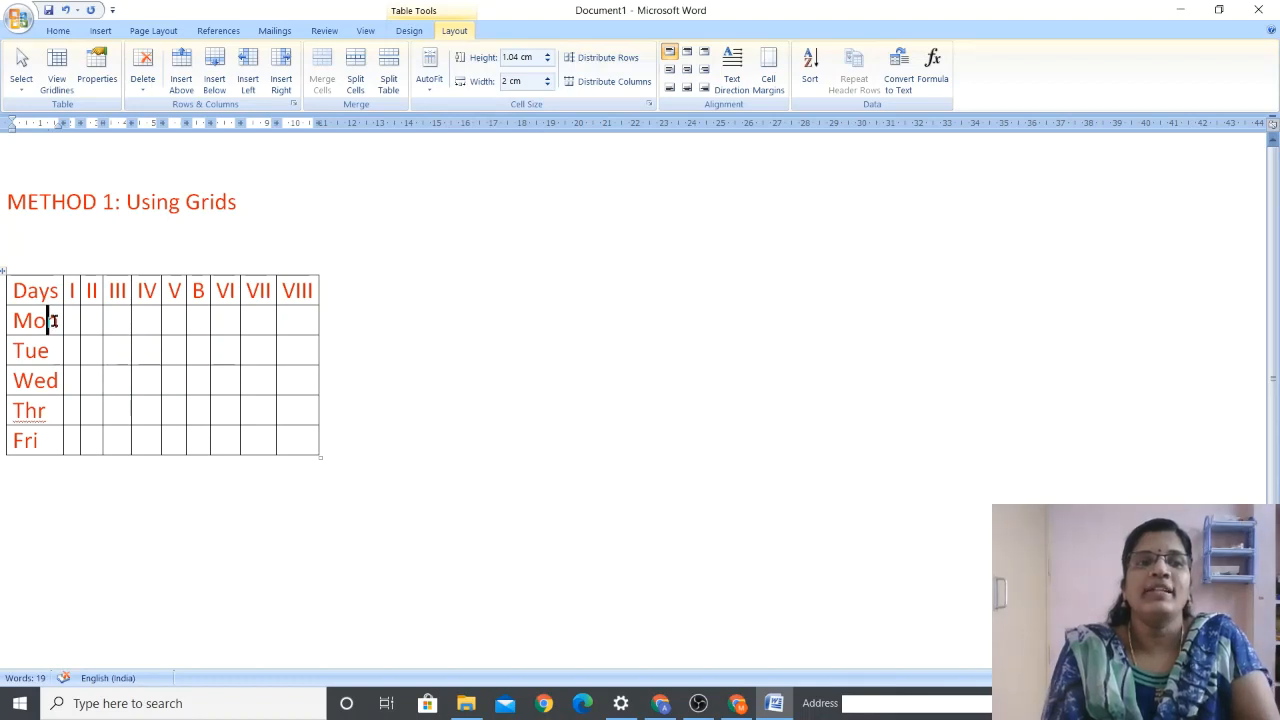
type("day")
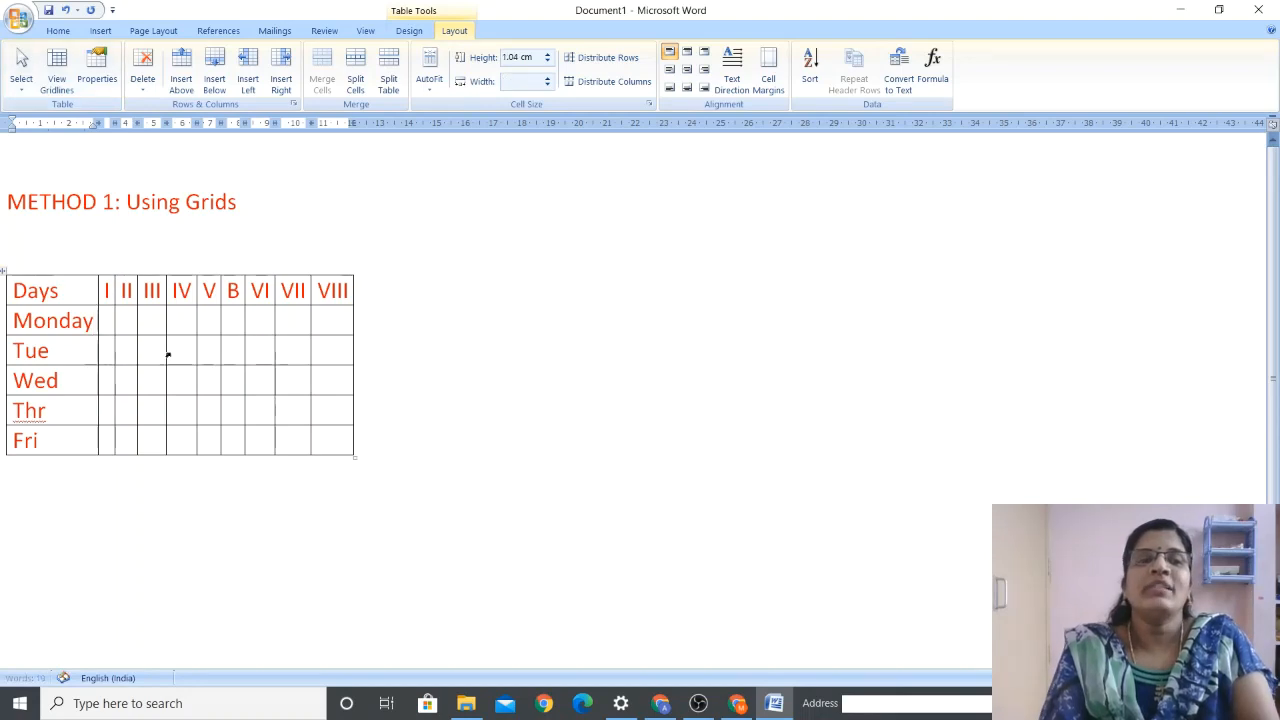
left_click(105, 317)
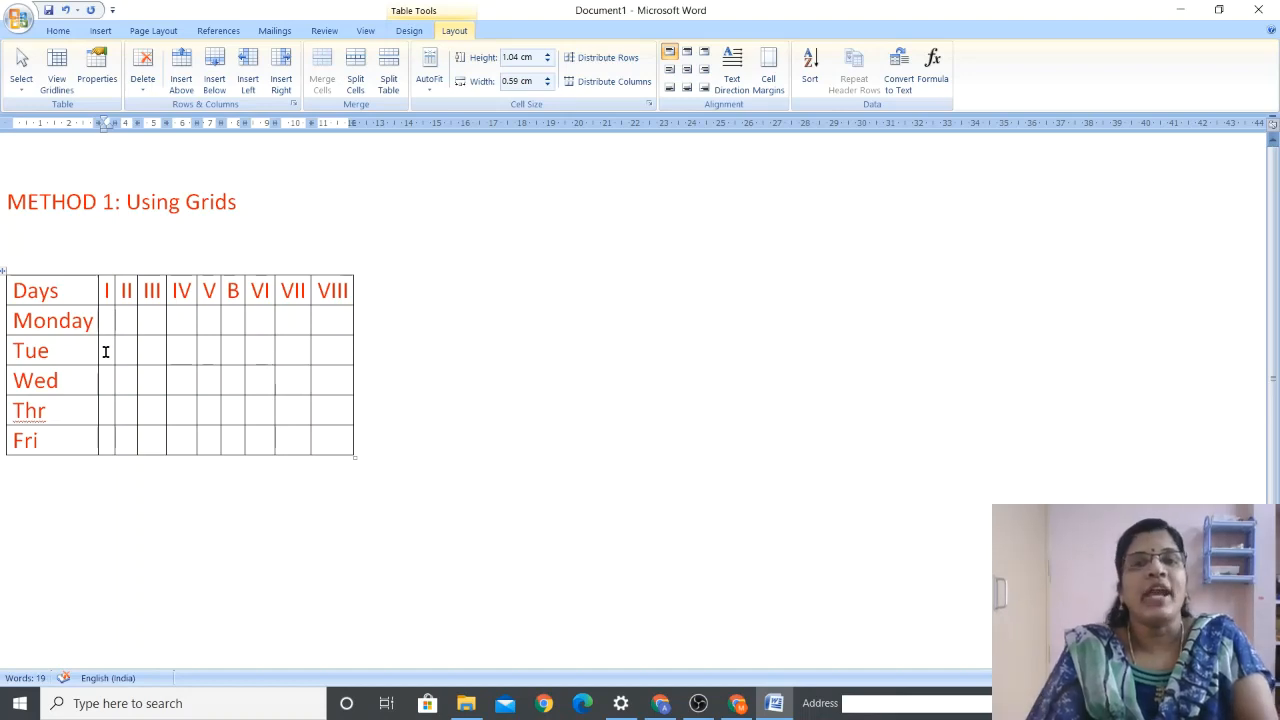
type("Maths")
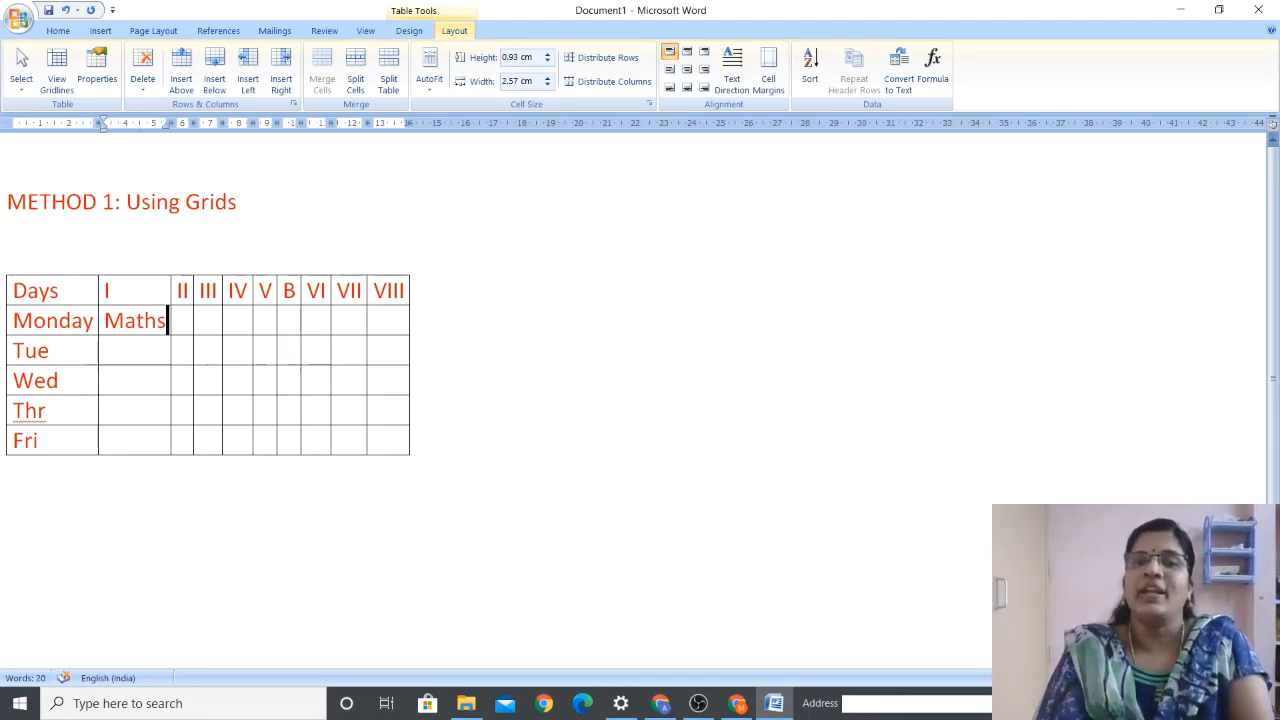
Enter P under period VIII in the Monday row
left_click(390, 318)
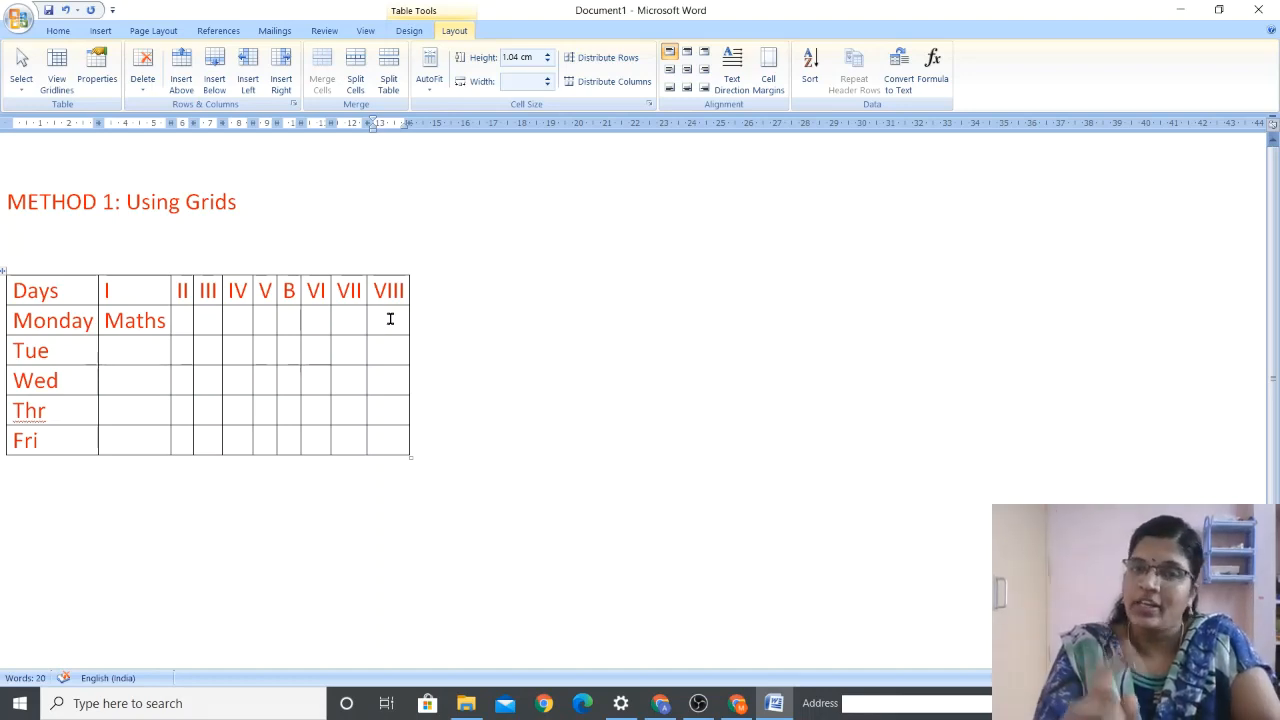
type("p")
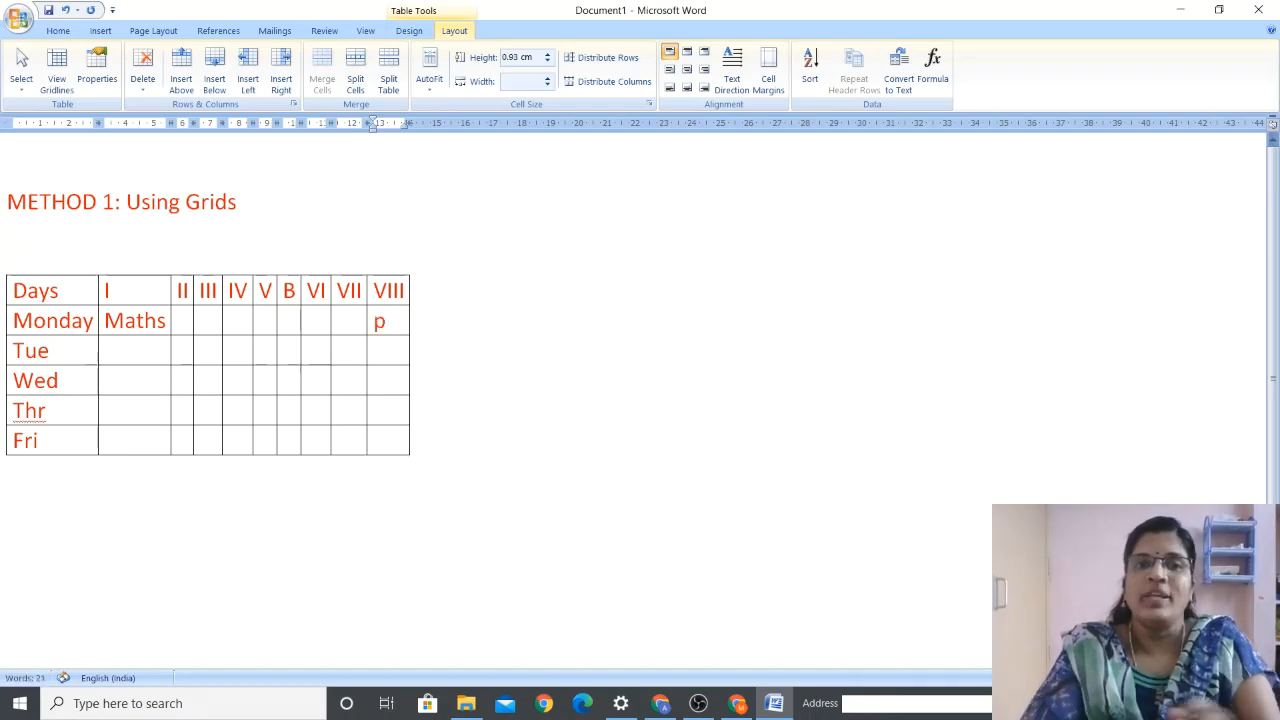
key("Down")
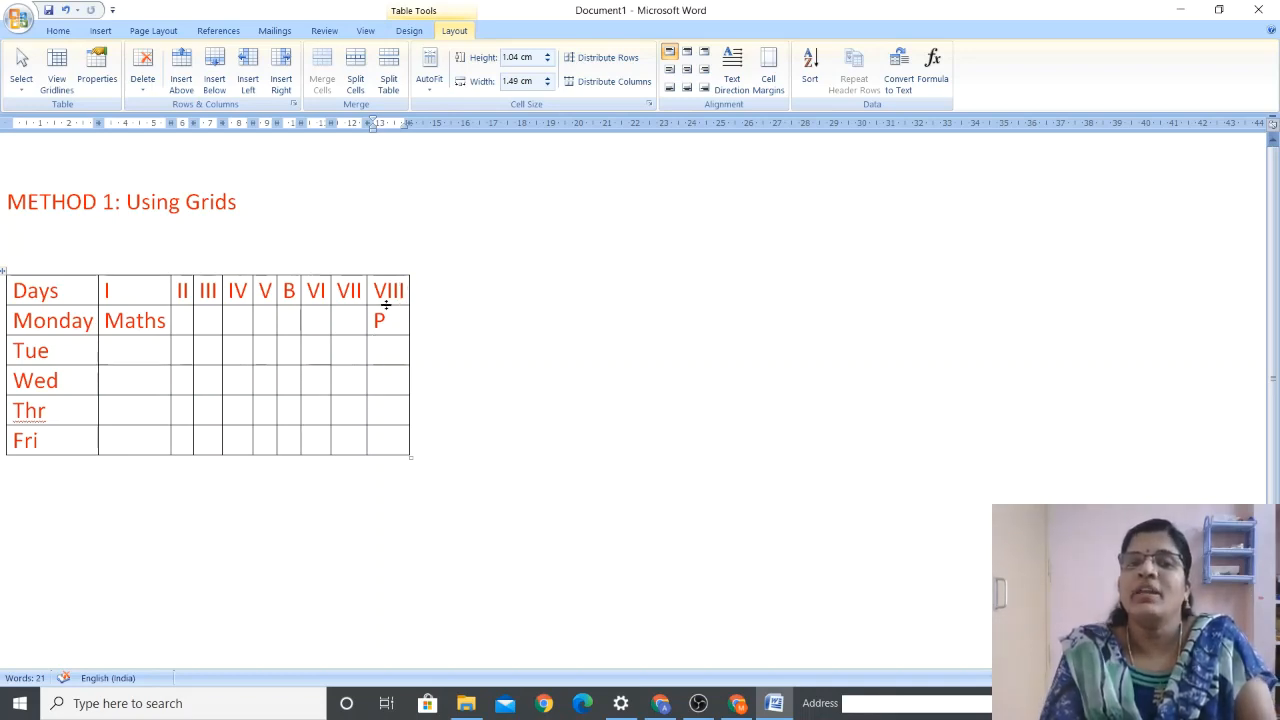
left_click(374, 290)
left_click_drag(374, 290, 414, 299)
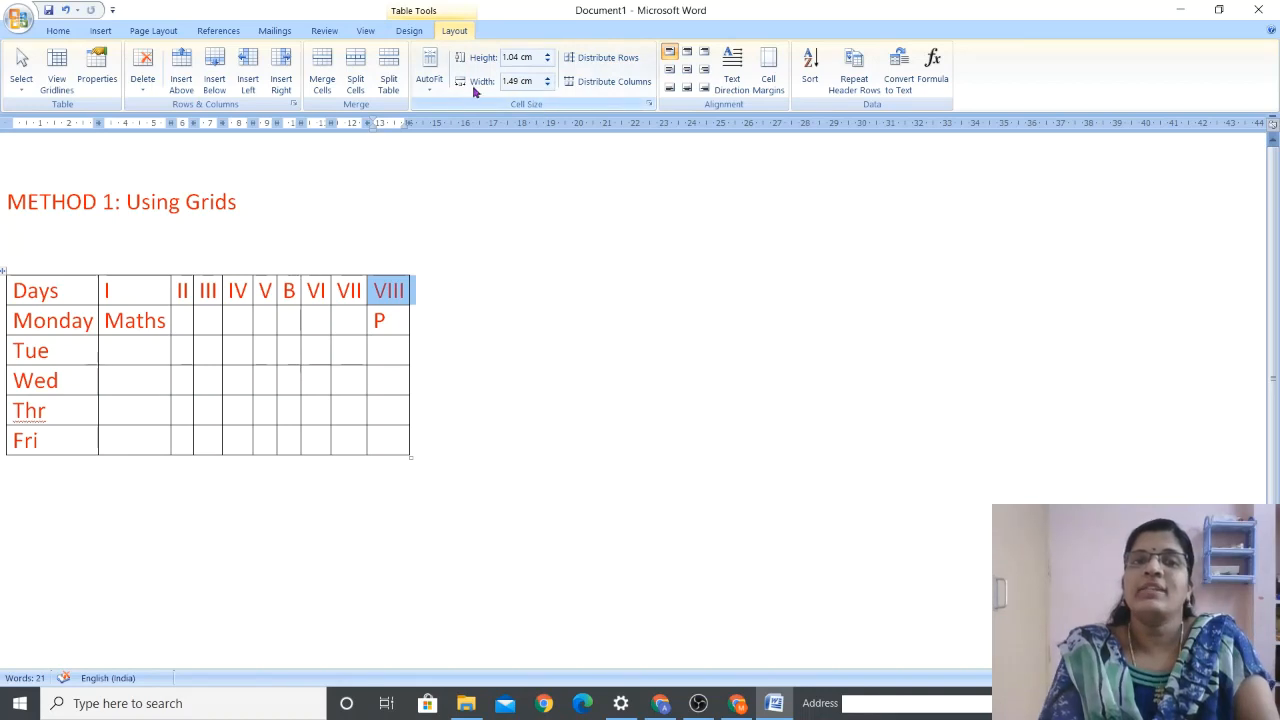
left_click(430, 88)
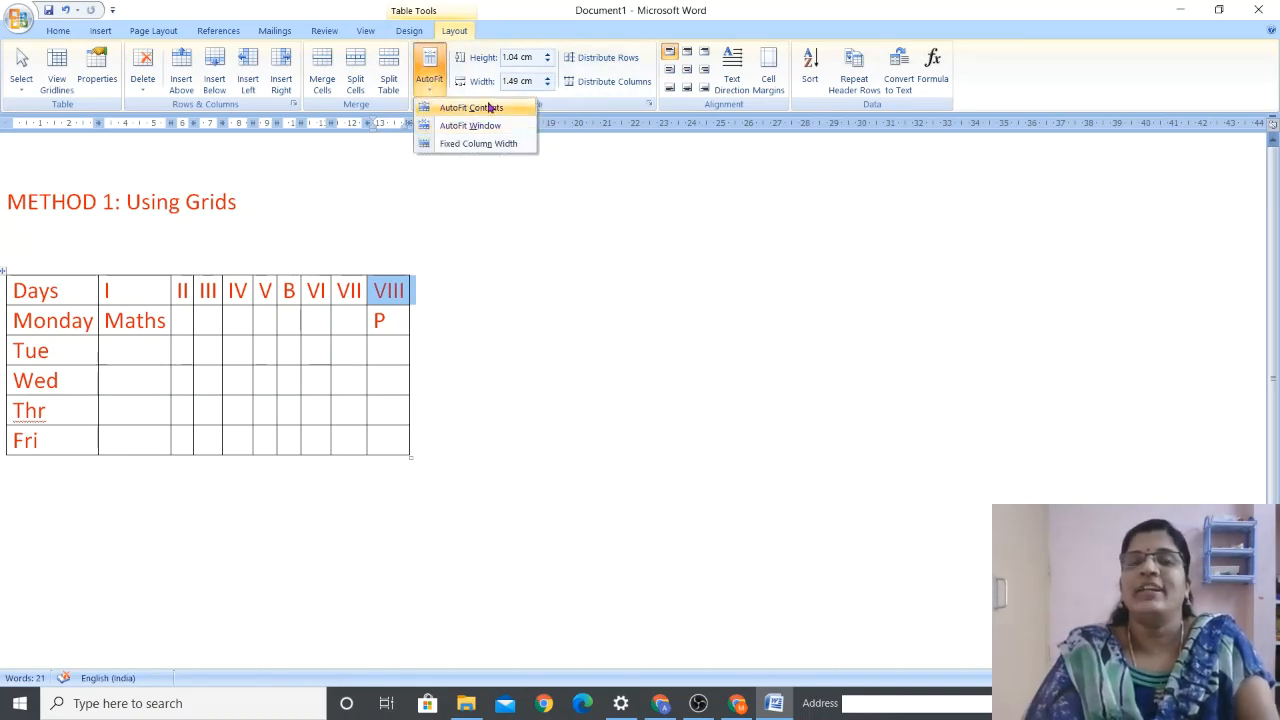
left_click(552, 251)
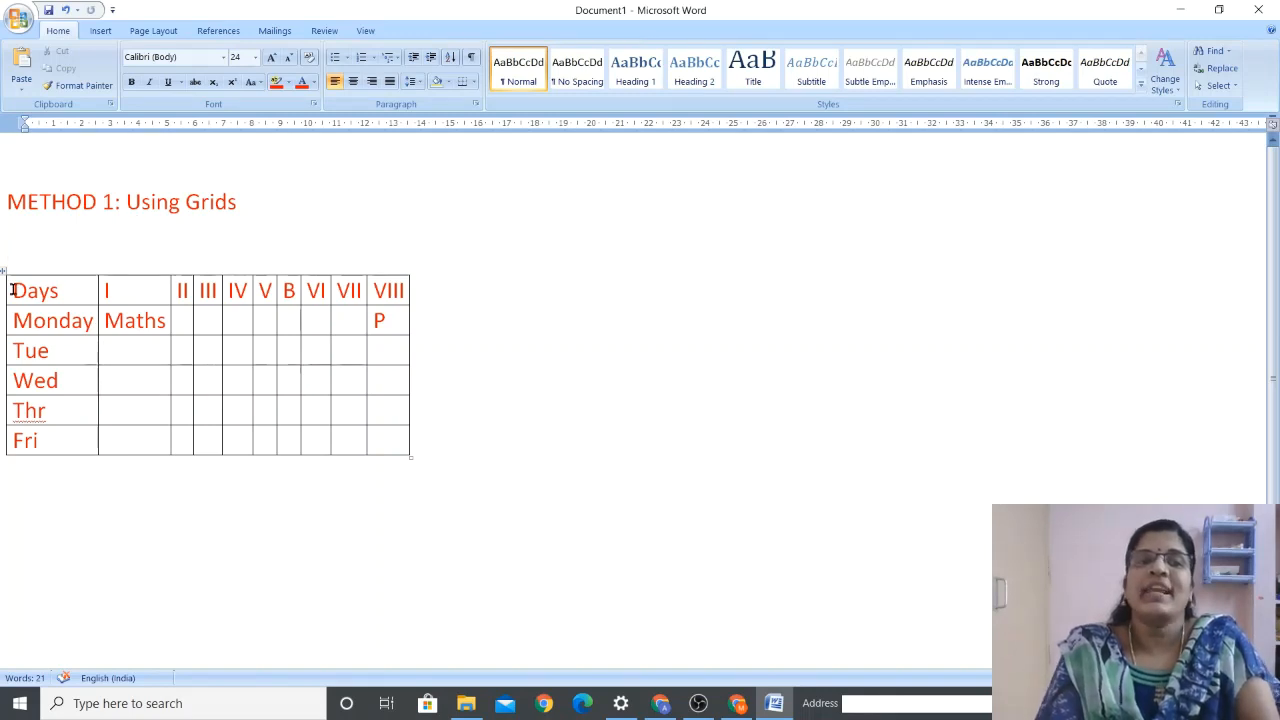
Change the font color of all the text in the table to black
left_click_drag(11, 289, 388, 451)
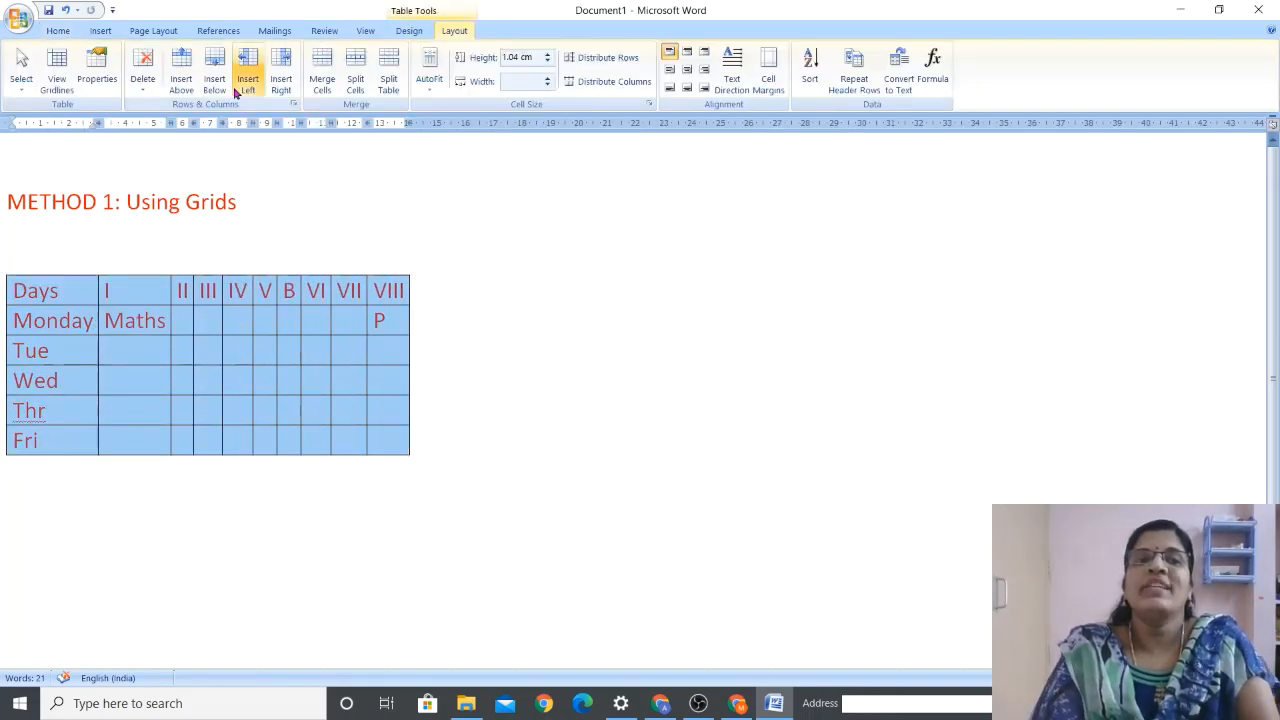
left_click(53, 30)
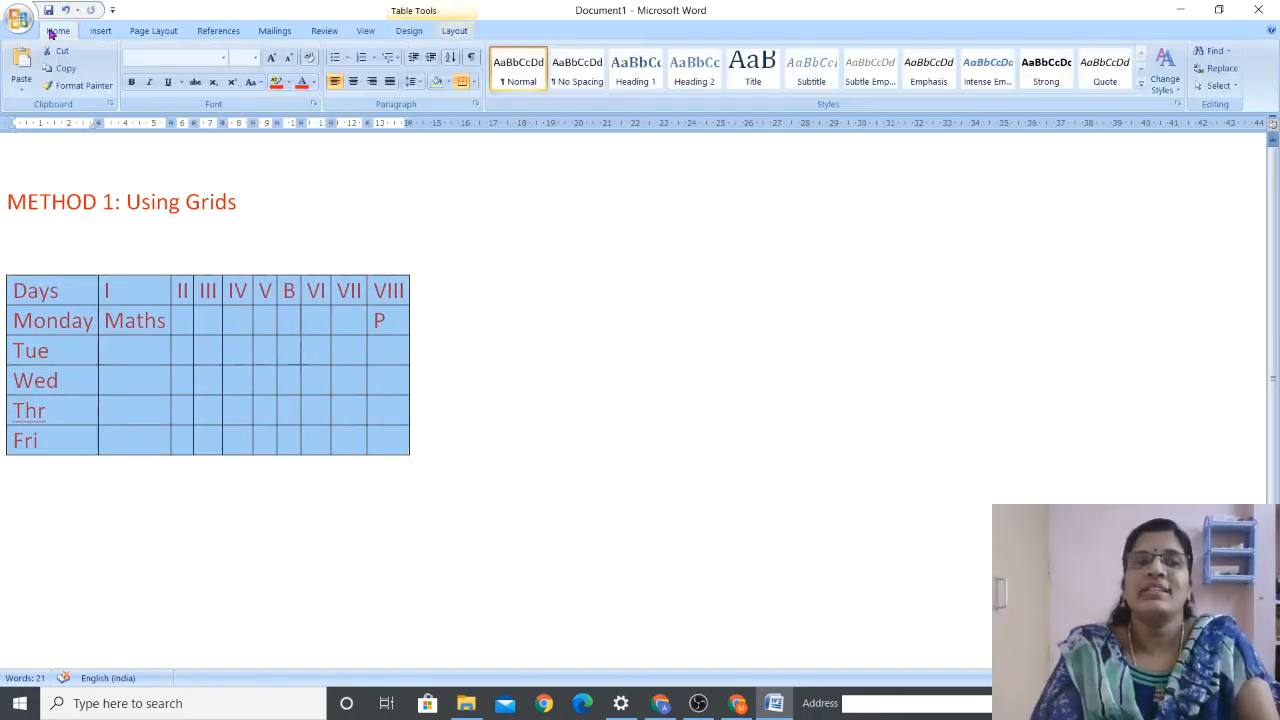
left_click(313, 82)
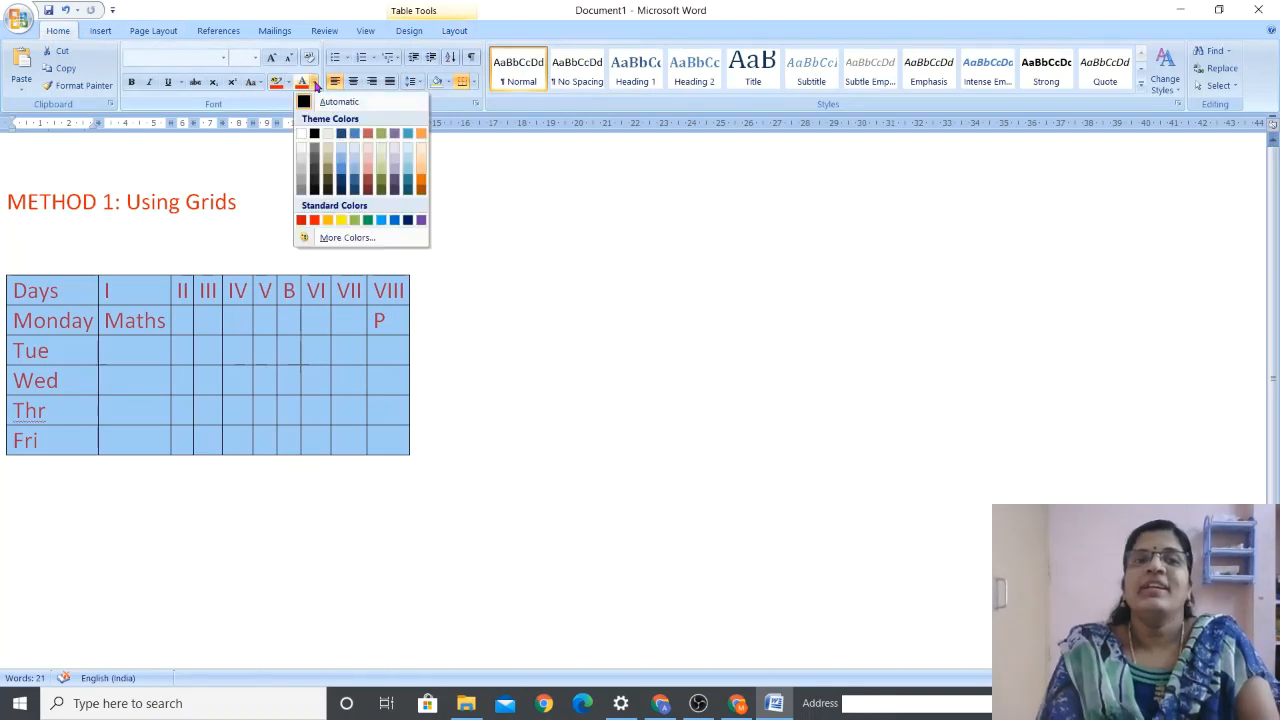
left_click(314, 134)
left_click(487, 456)
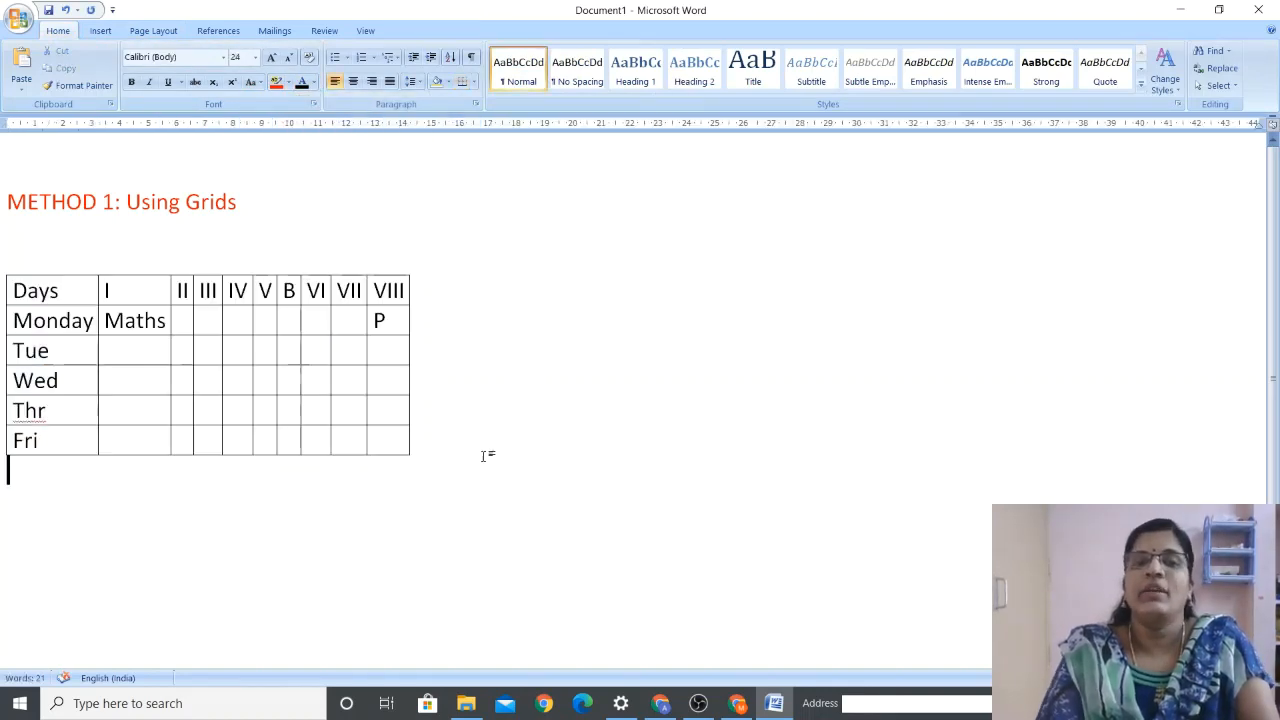
Add the heading "METHOD 2: Using Insert Table option" in red below the timetable, followed by a new line
key("Return")
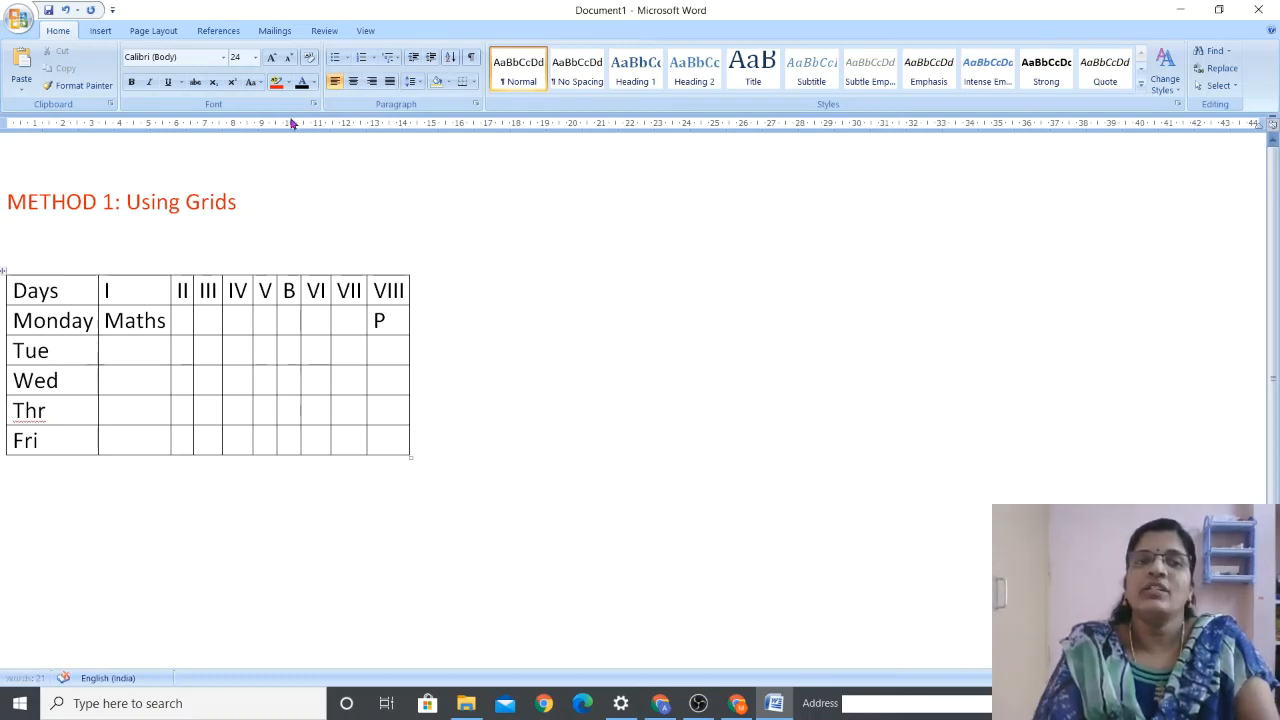
left_click(313, 82)
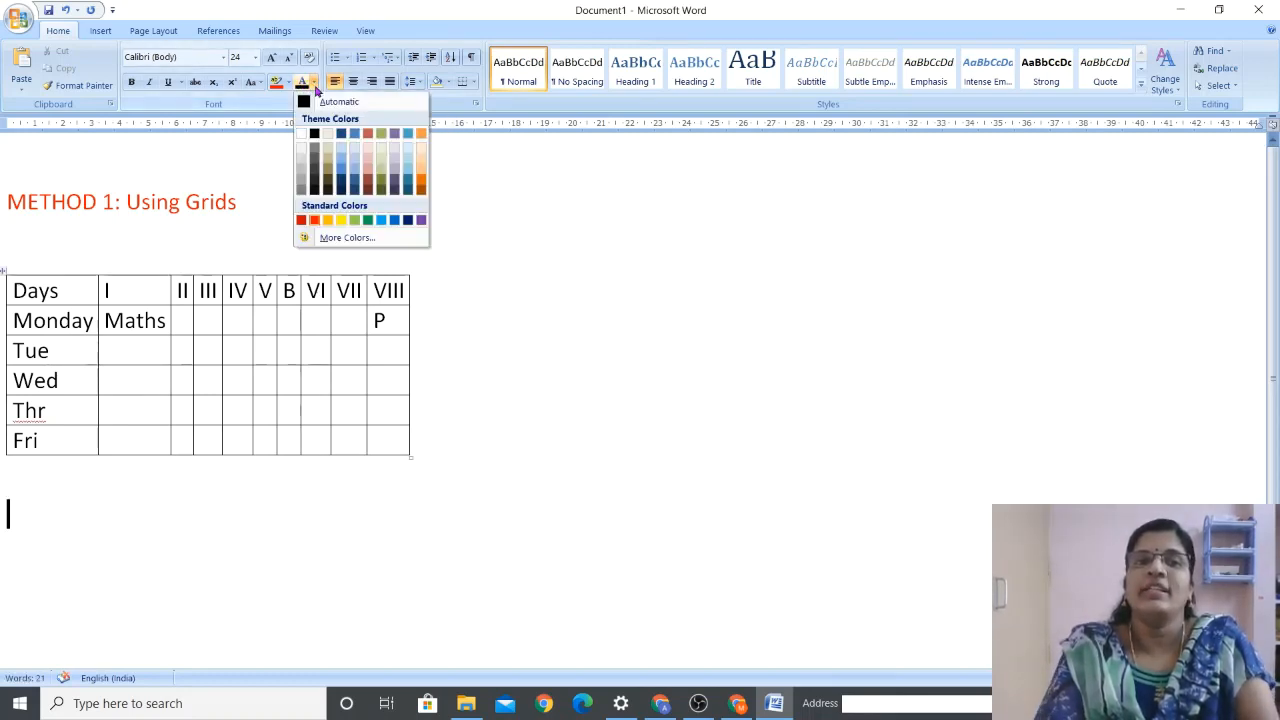
left_click(314, 220)
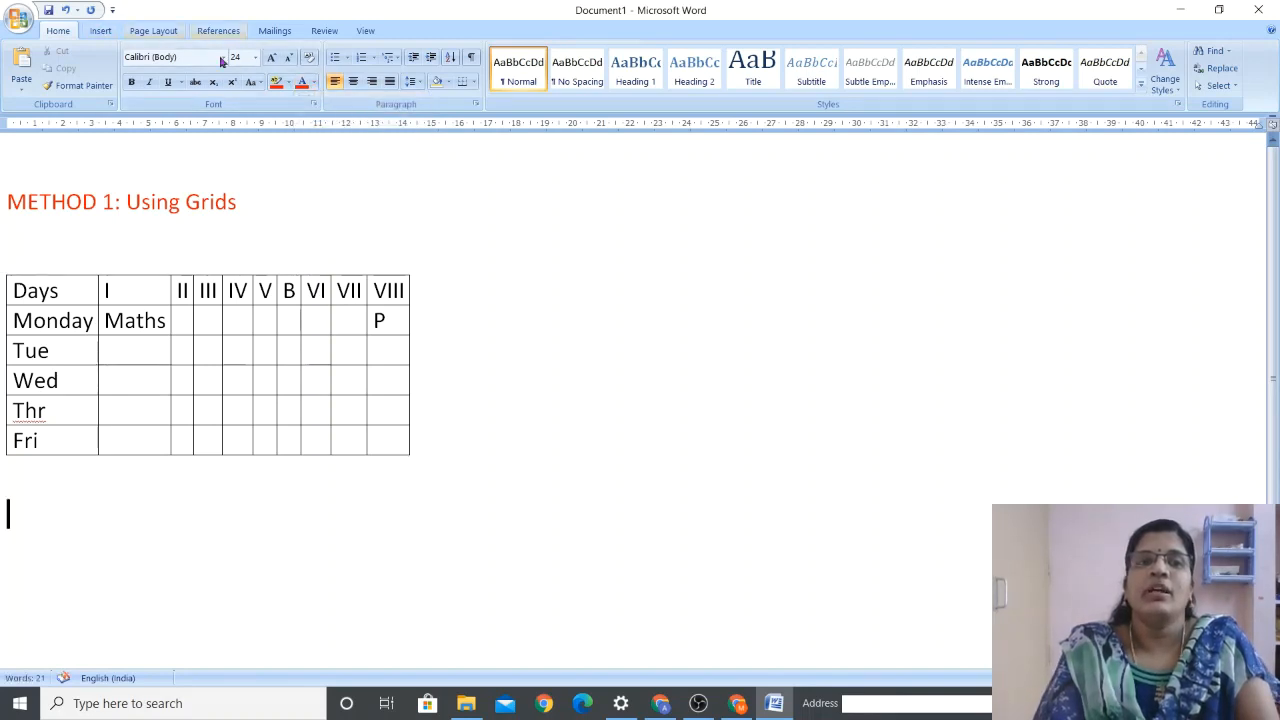
type("METHIS")
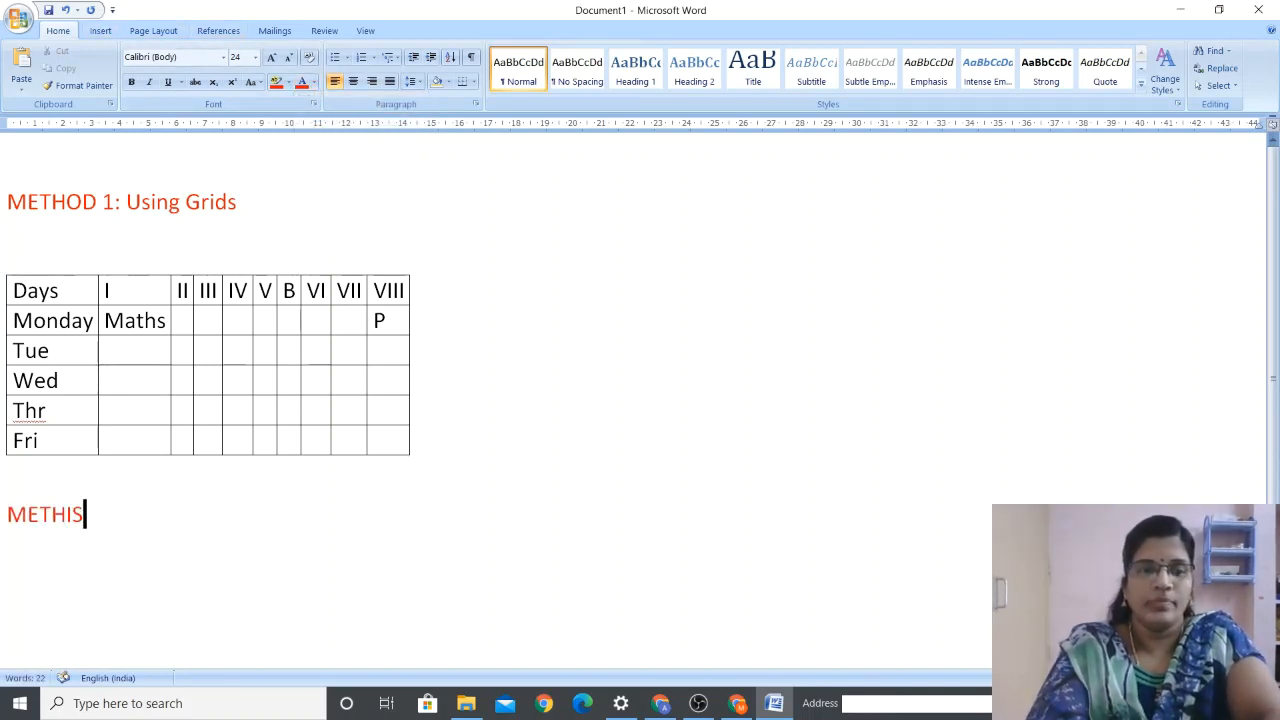
key("BackSpace")
key("BackSpace")
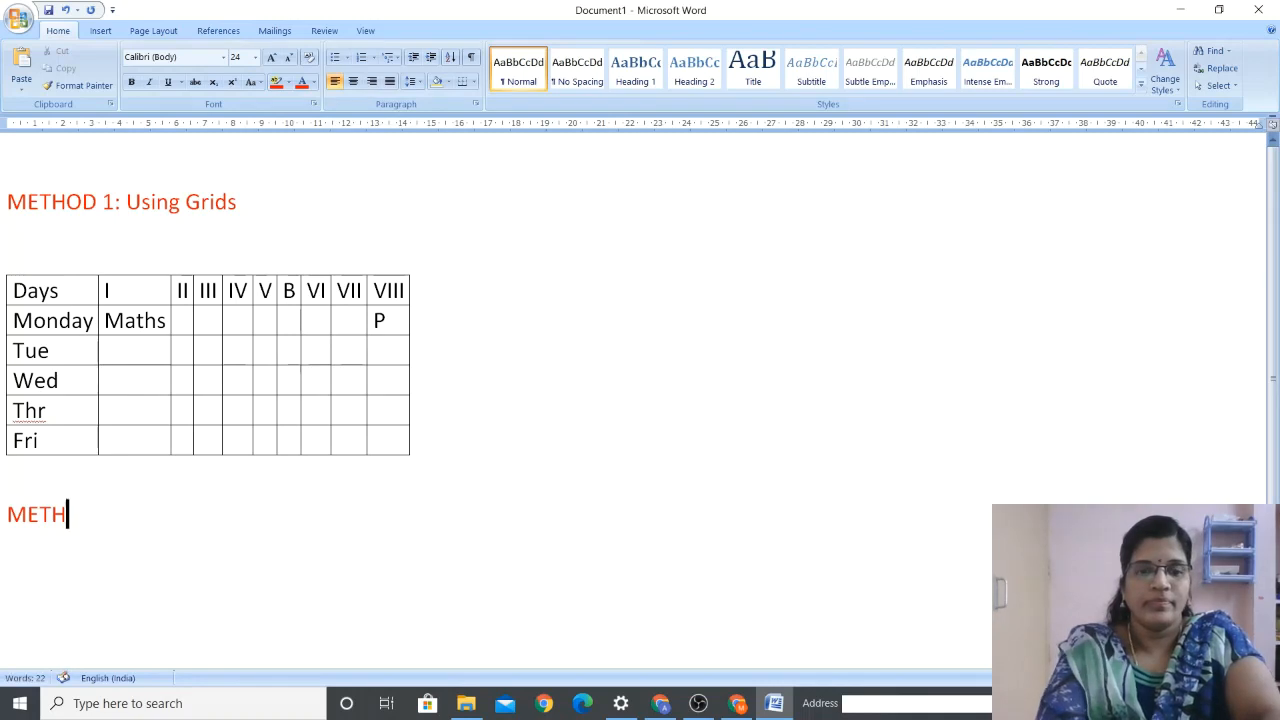
type("O")
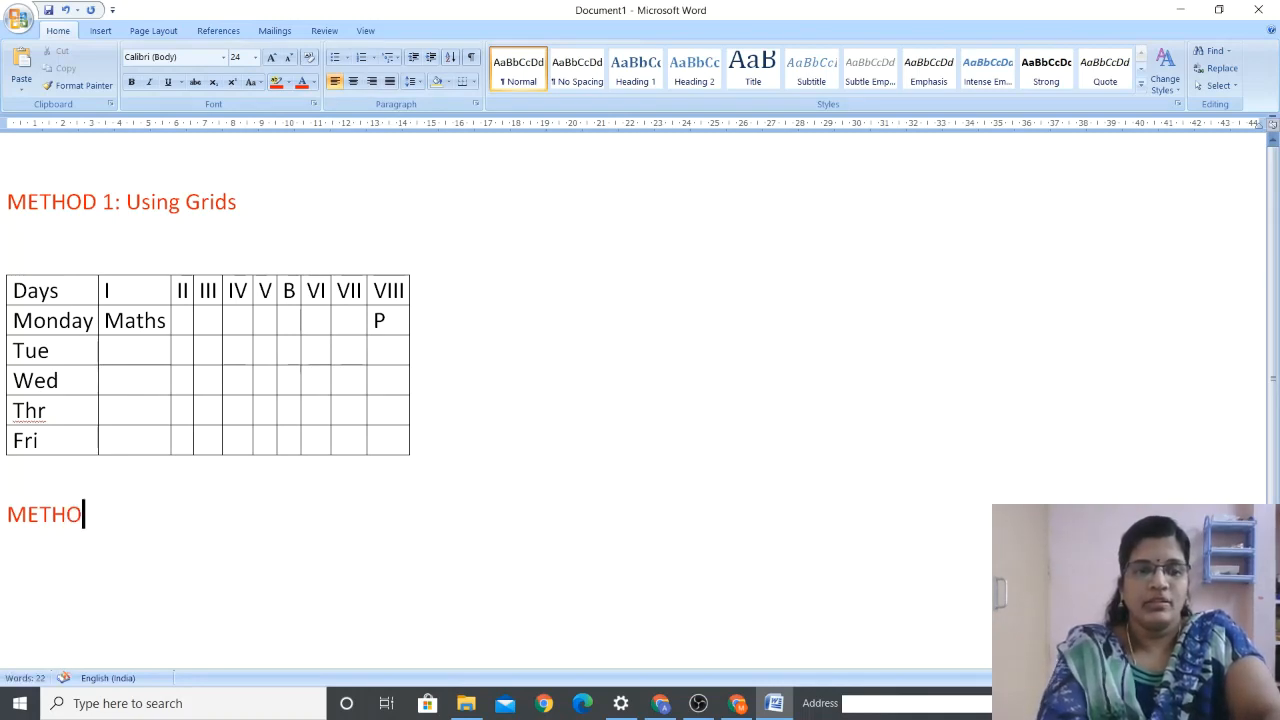
type("SD 2: ")
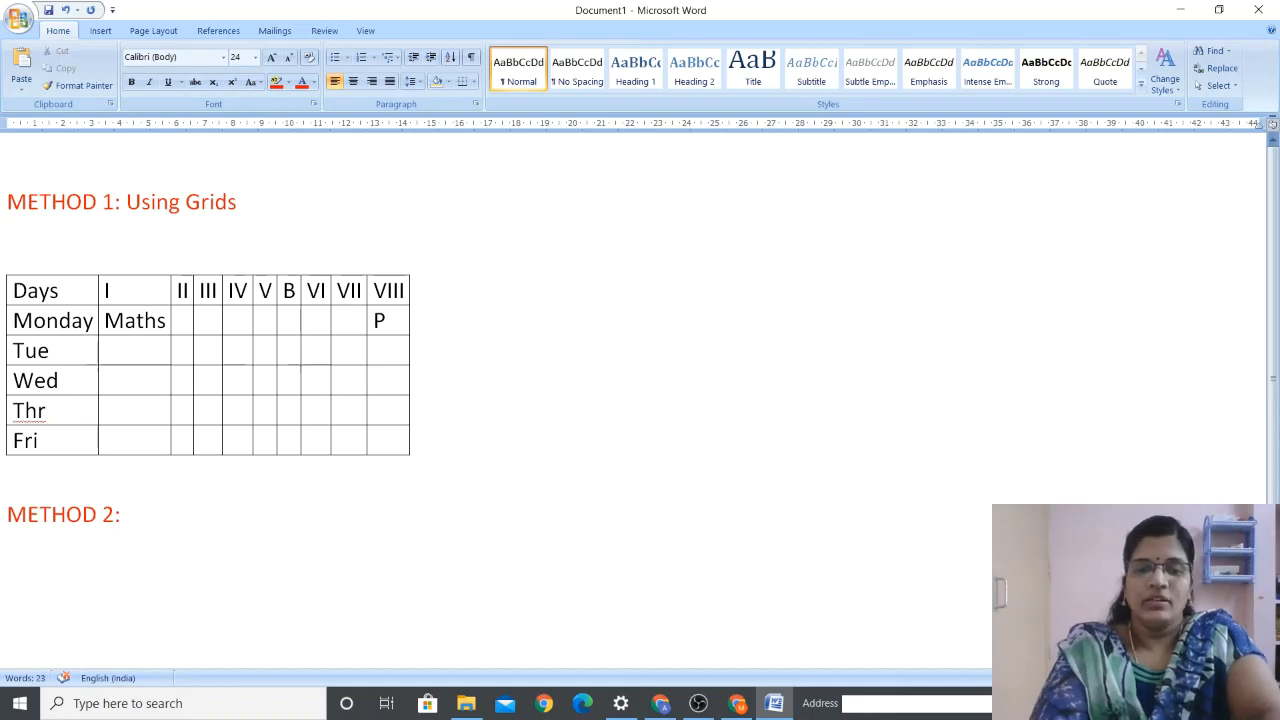
type("Using Ins")
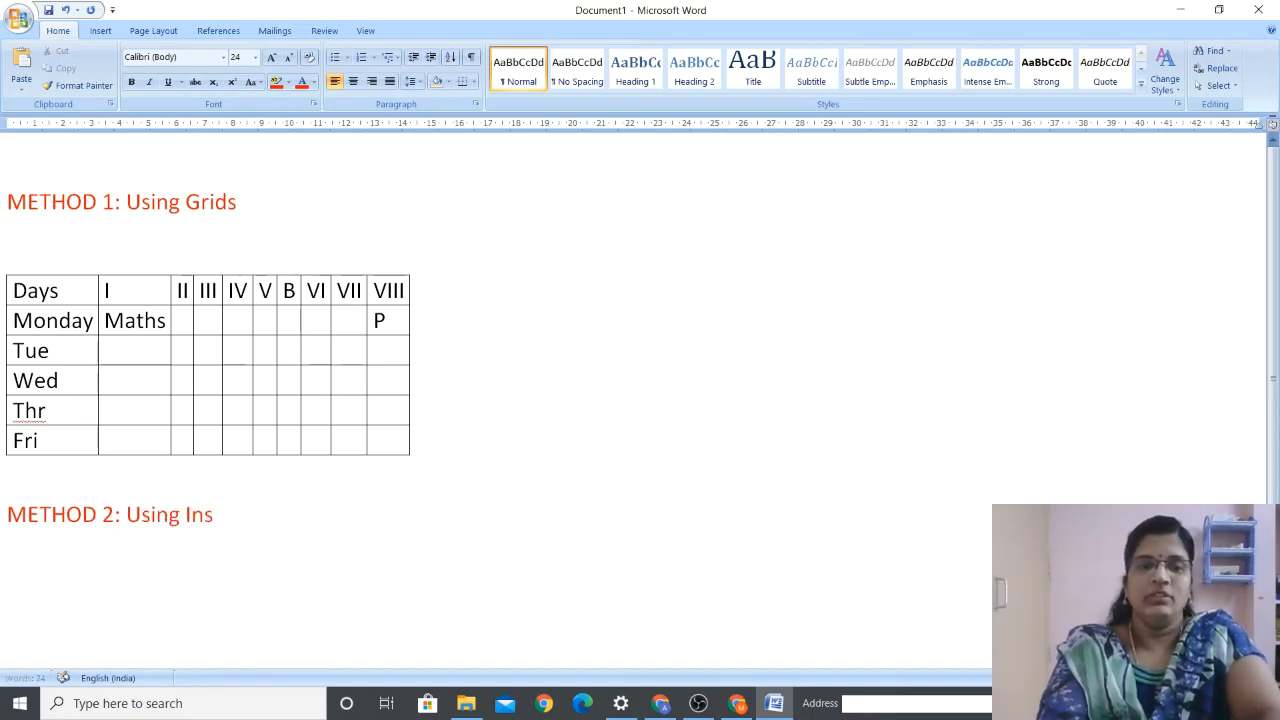
type("ert Tal")
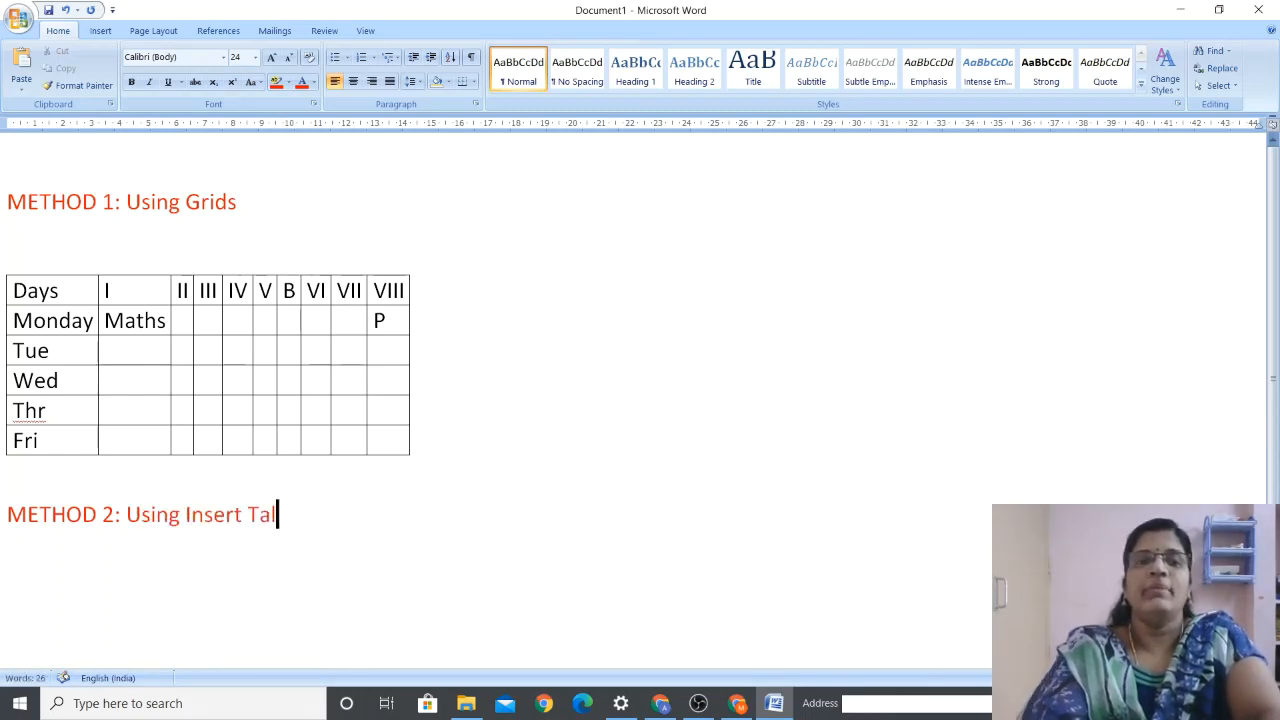
key("BackSpace")
type("bole")
key("BackSpace")
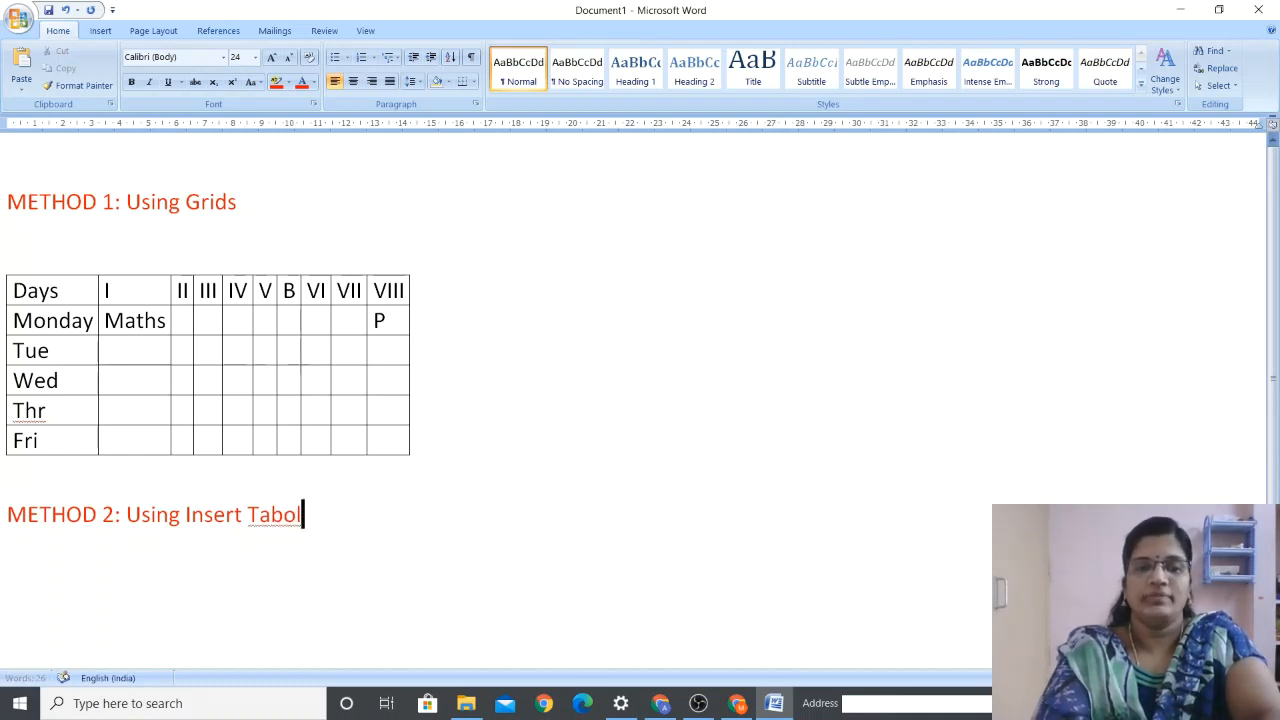
key("BackSpace")
key("BackSpace")
type("le opt")
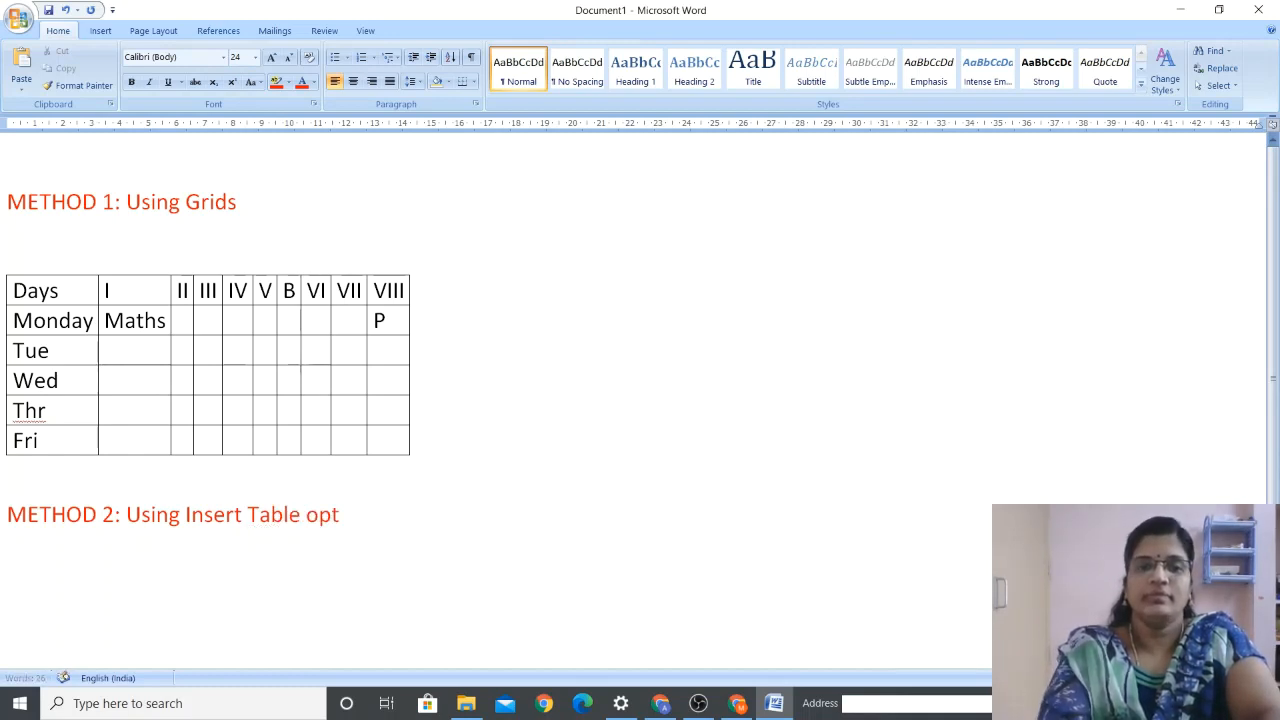
type("ion")
key("Return")
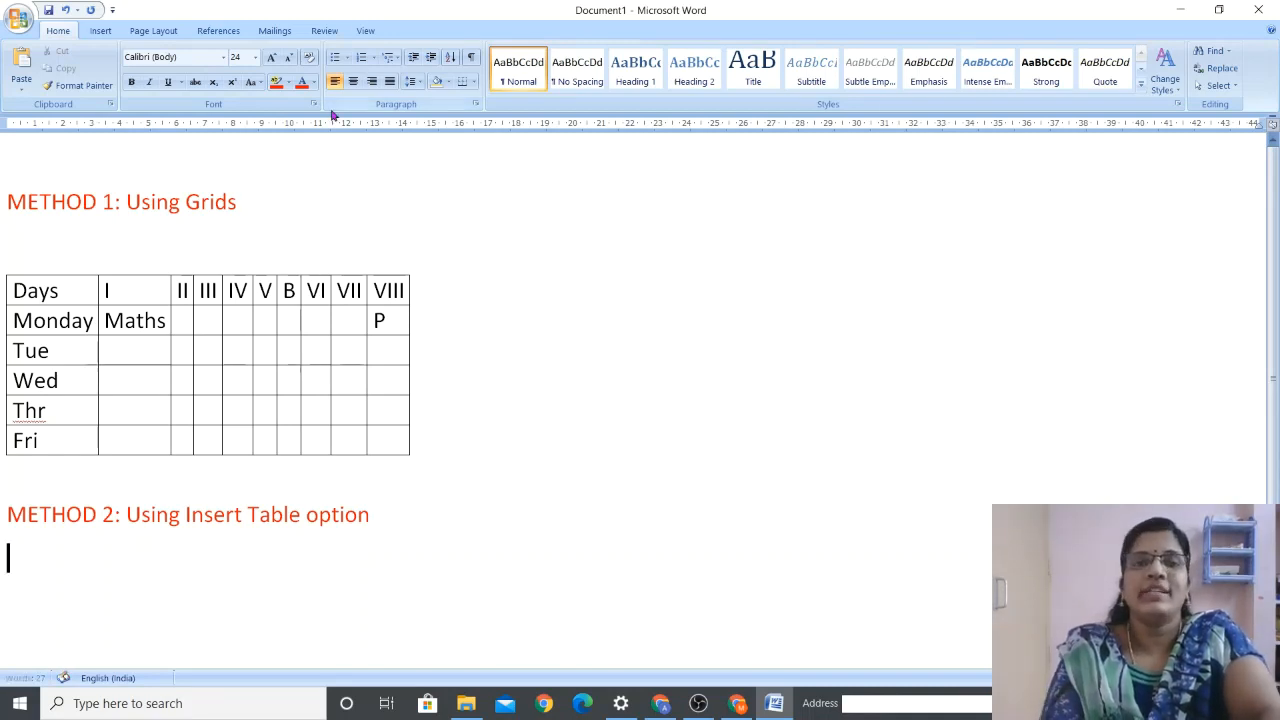
Insert a table with 3 columns and 5 rows below the METHOD 2 heading using the Insert Table dialog
left_click(99, 31)
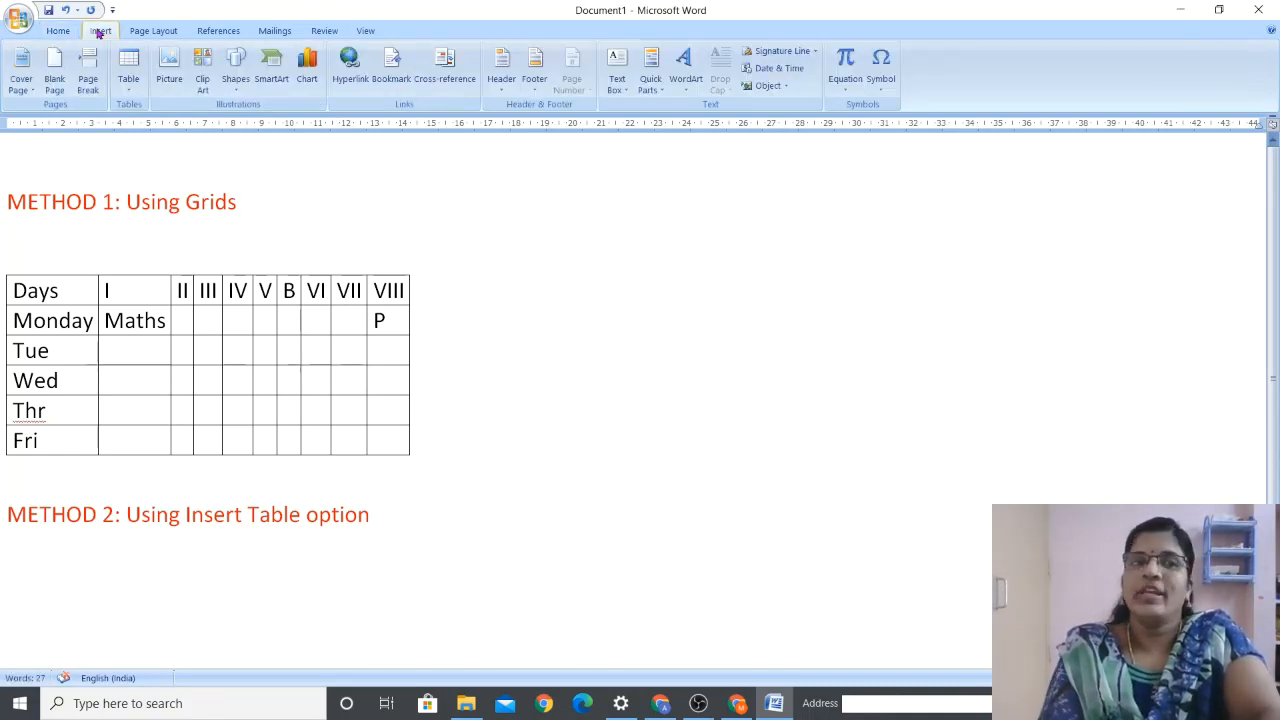
left_click(129, 90)
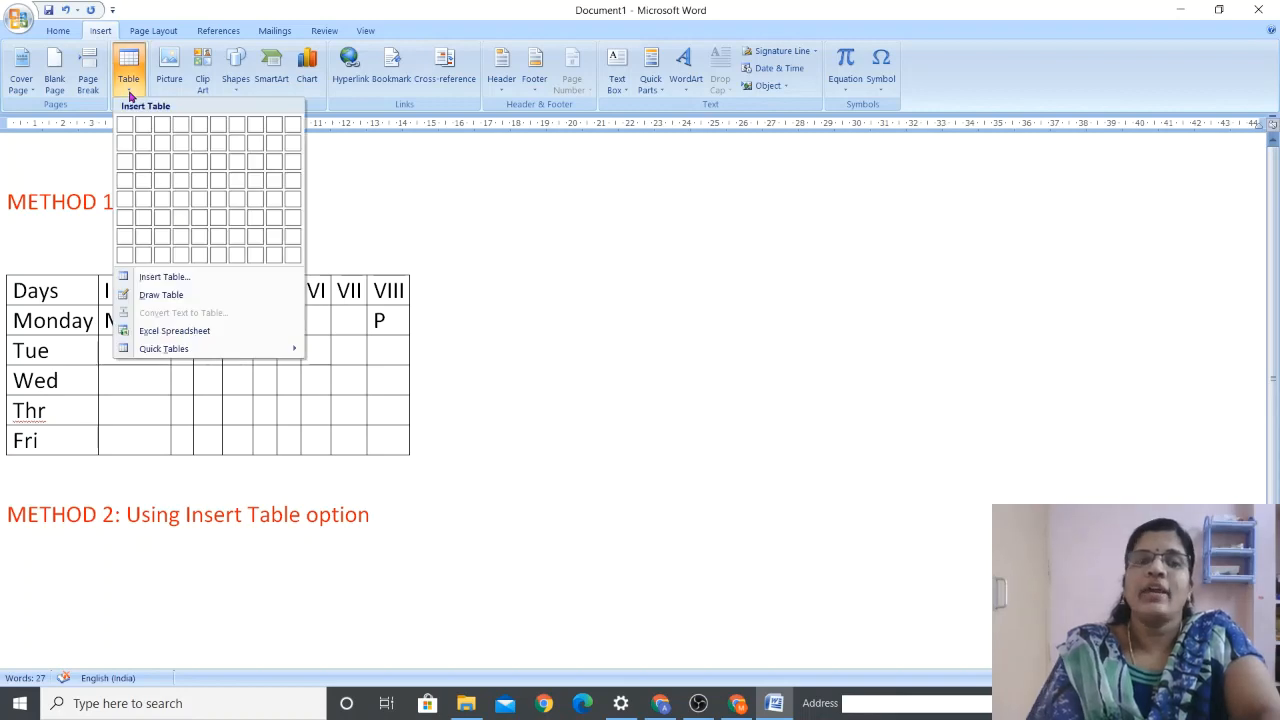
left_click(165, 278)
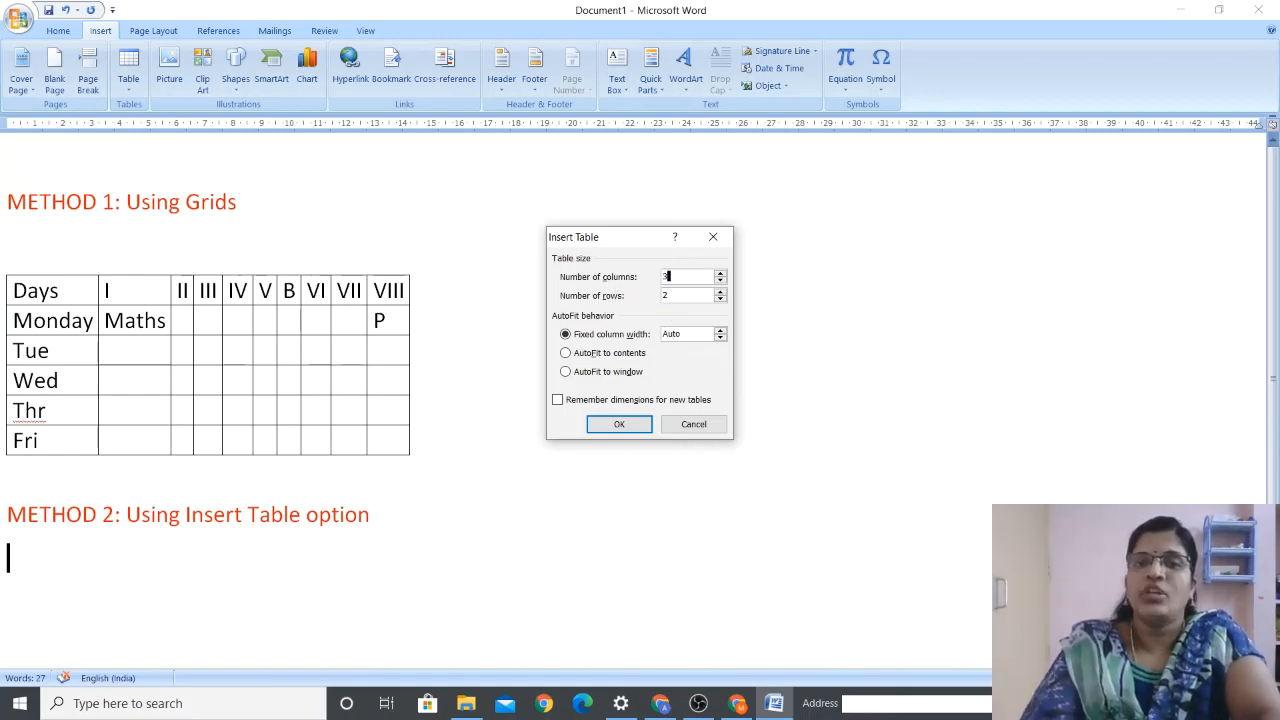
double_click(667, 295)
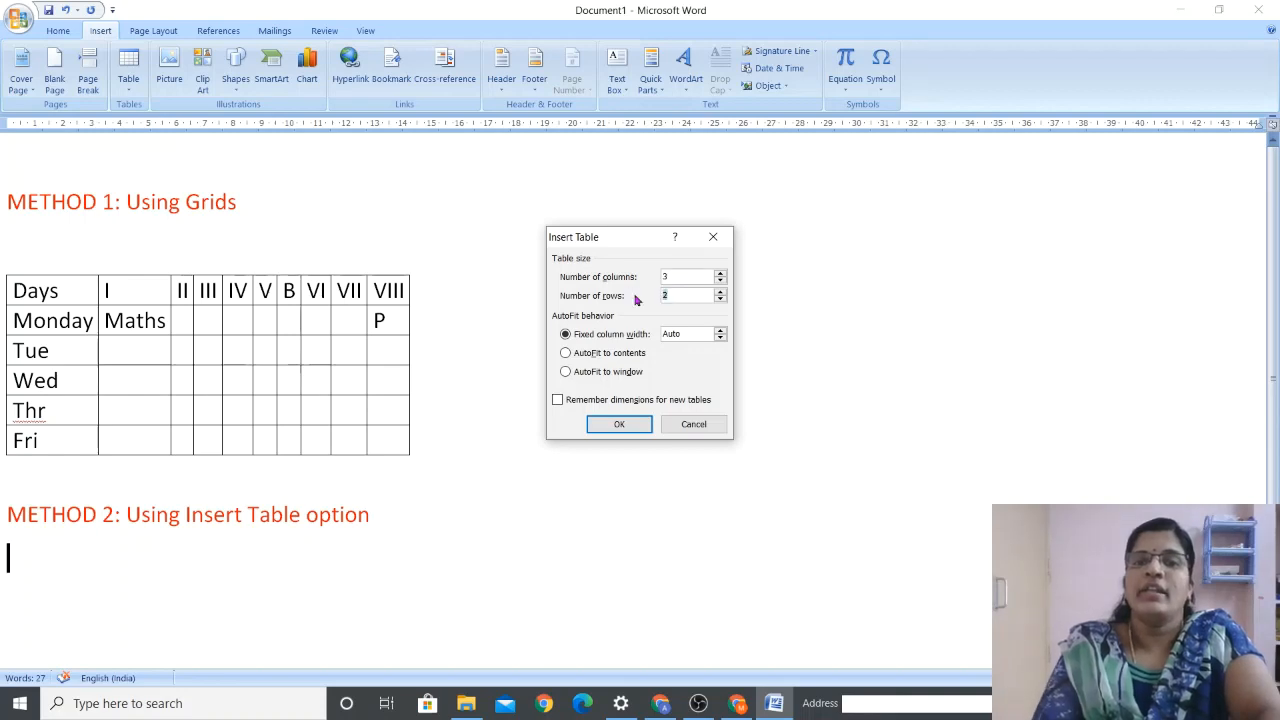
type("2")
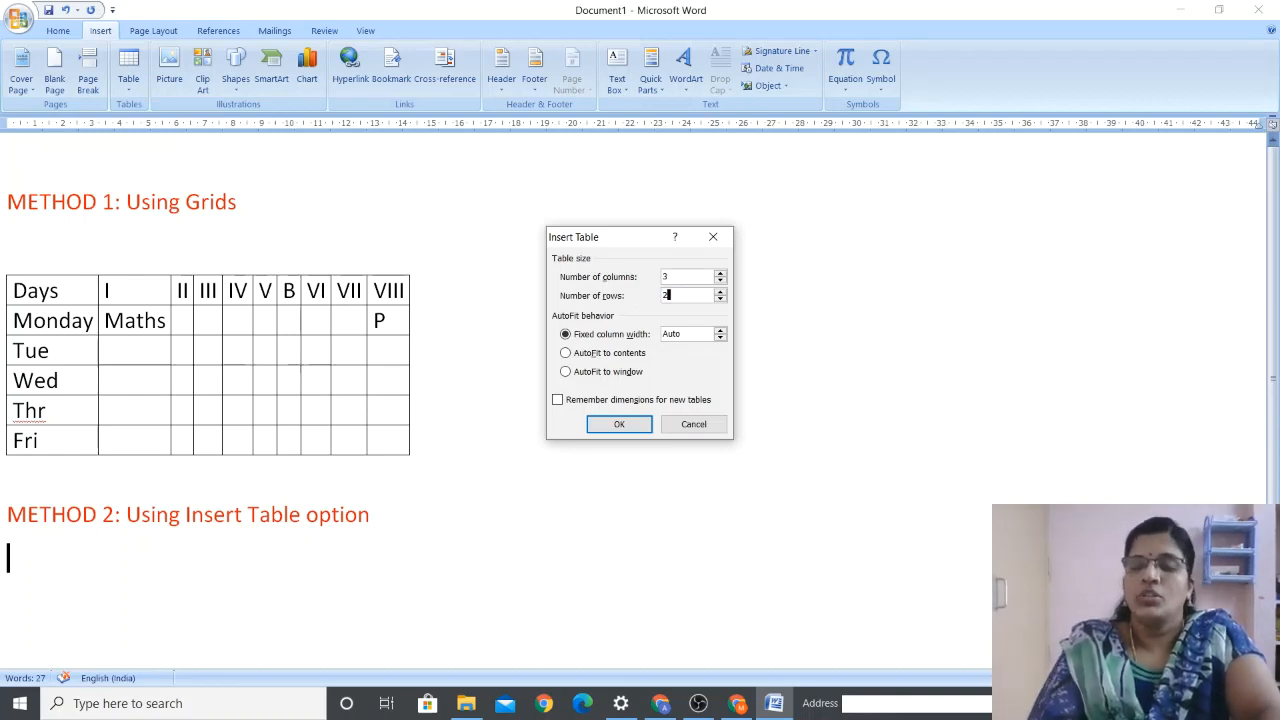
key("BackSpace")
type("5")
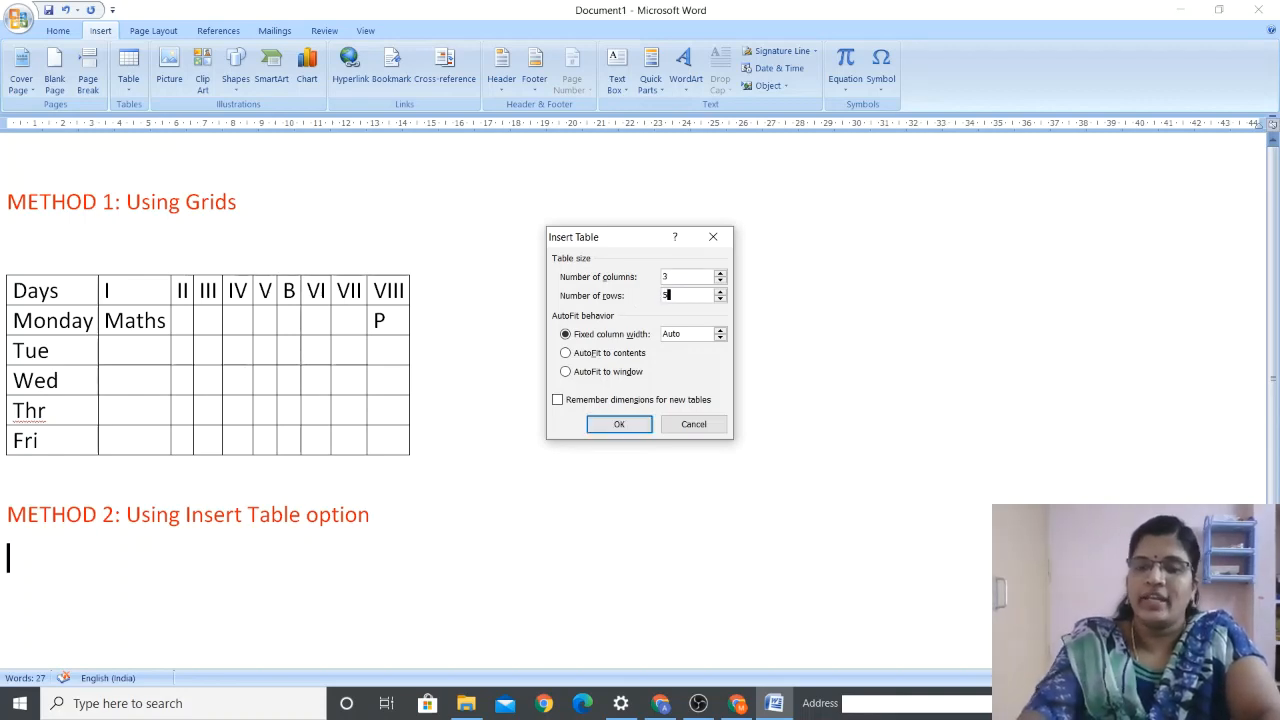
left_click(597, 420)
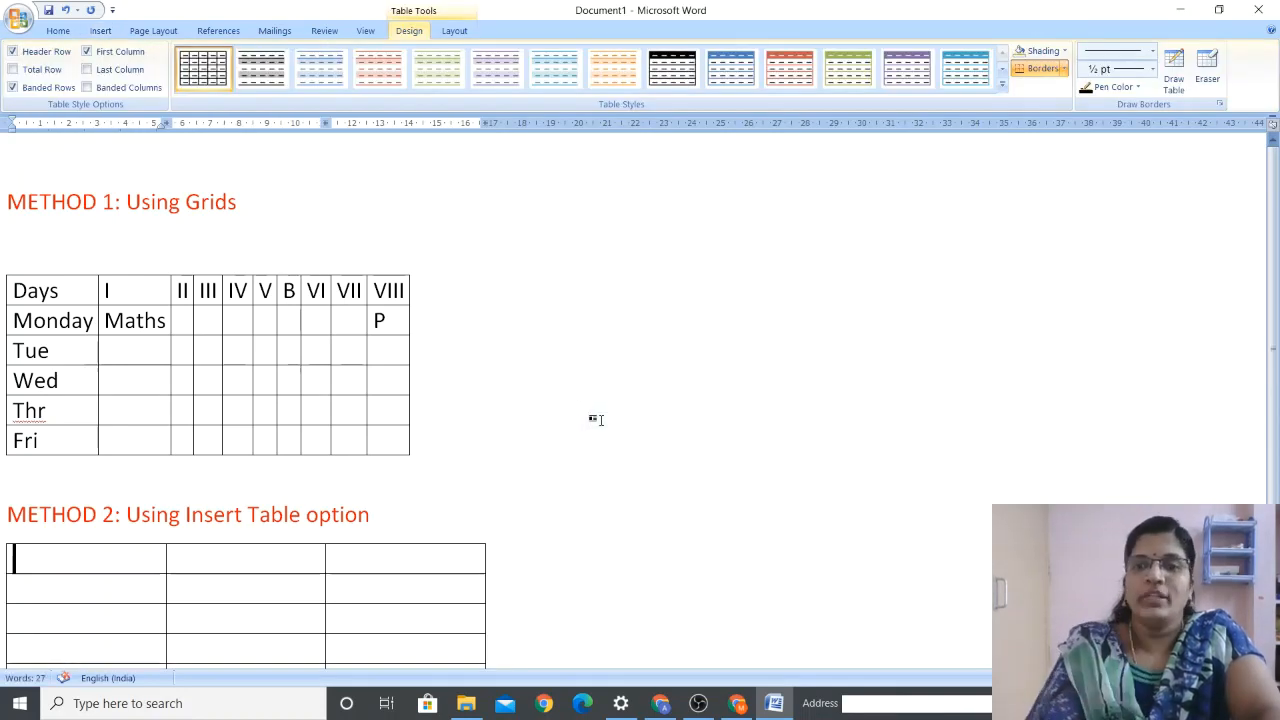
Enter the column headings S.No, Name and Class in the first row of the new table
key("Down")
key("Down")
key("Down")
key("Down")
key("Down")
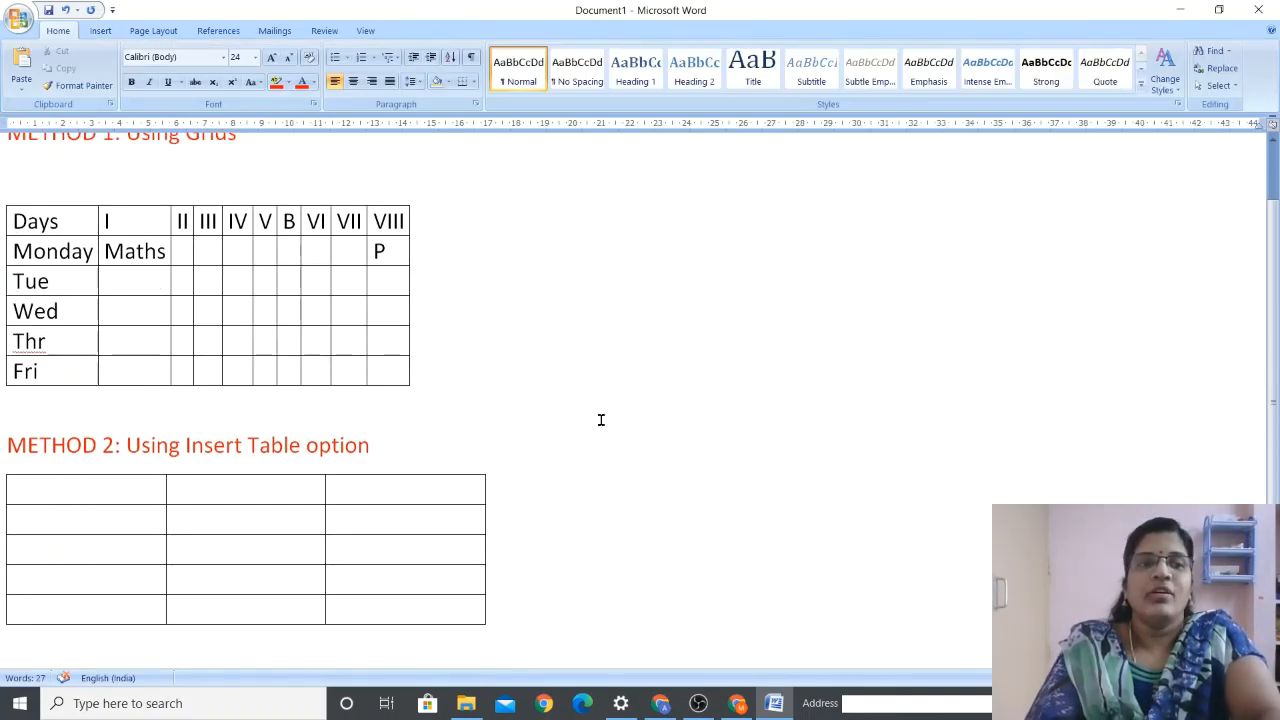
left_click(115, 490)
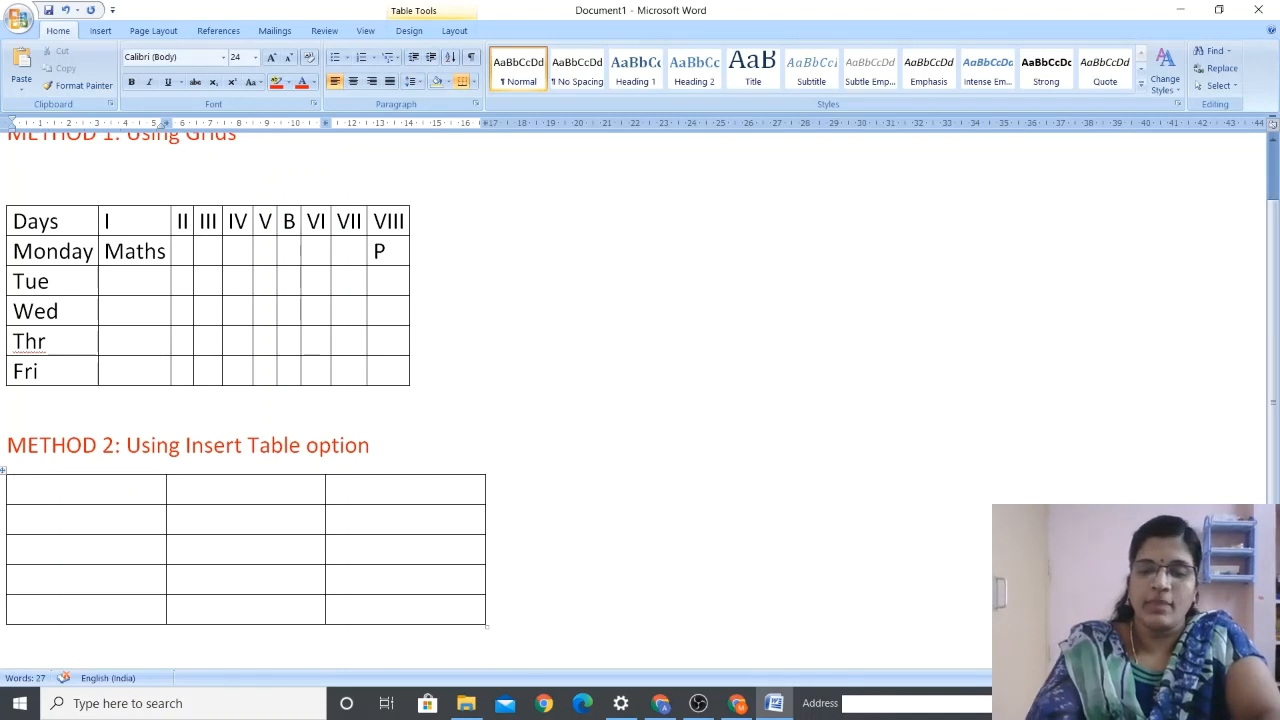
type("S.No")
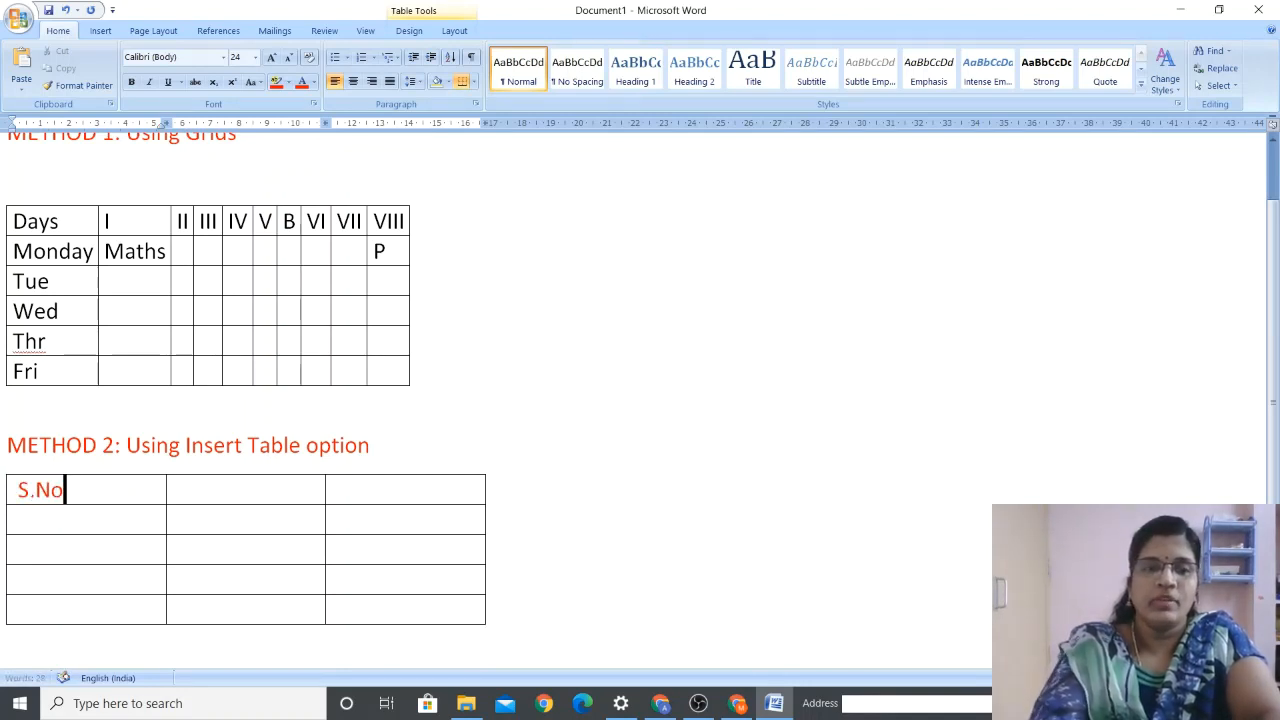
key("Tab")
type("Name")
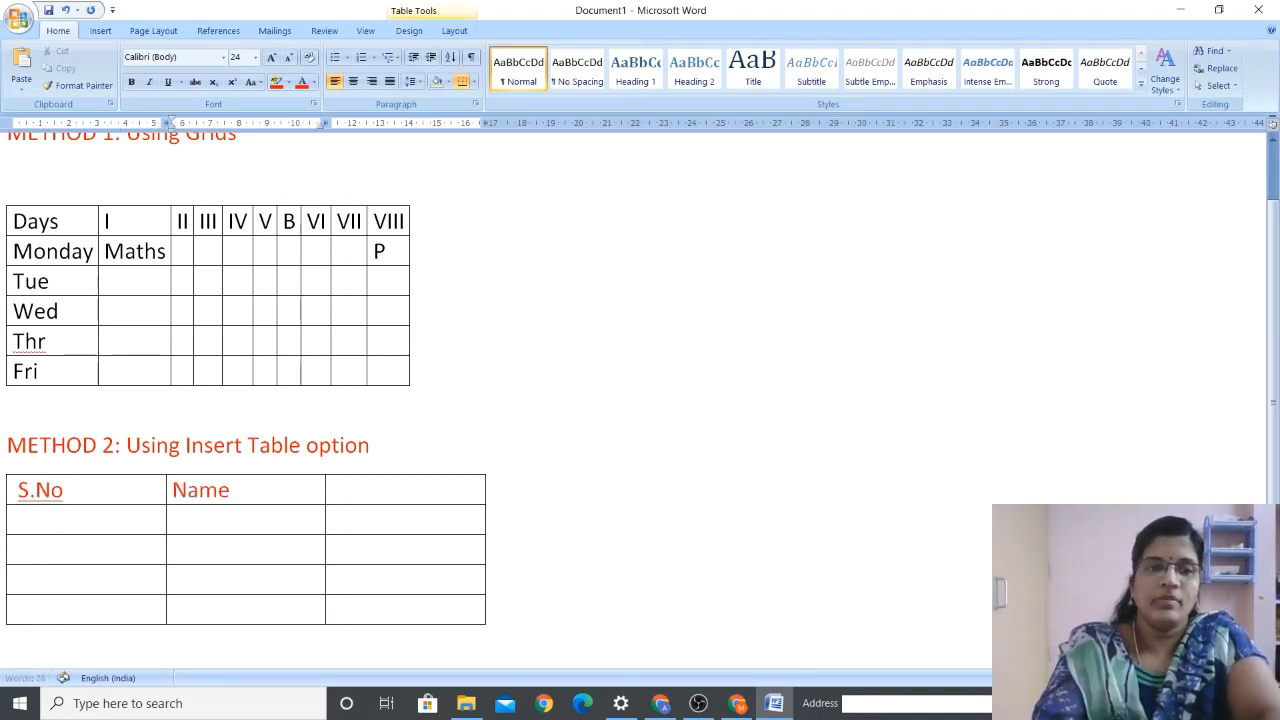
key("Tab")
type("Class")
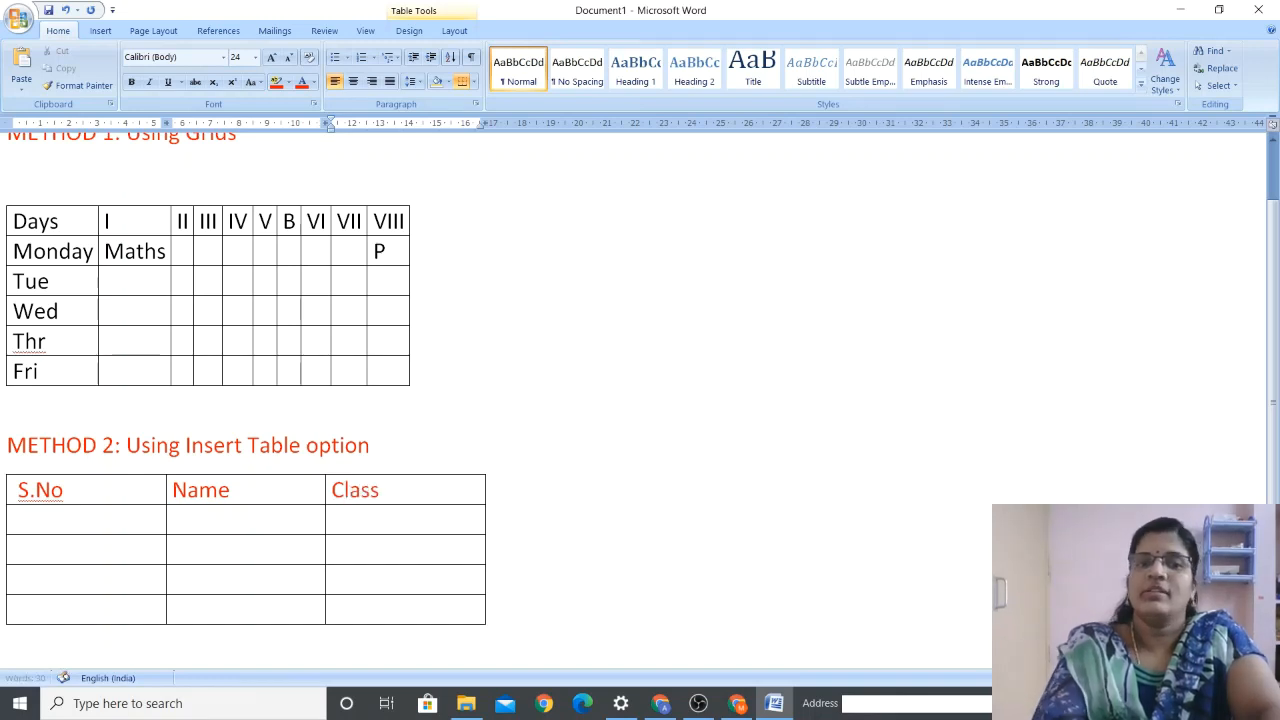
Add one more empty row at the end of the S.No, Name and Class table
left_click(75, 529)
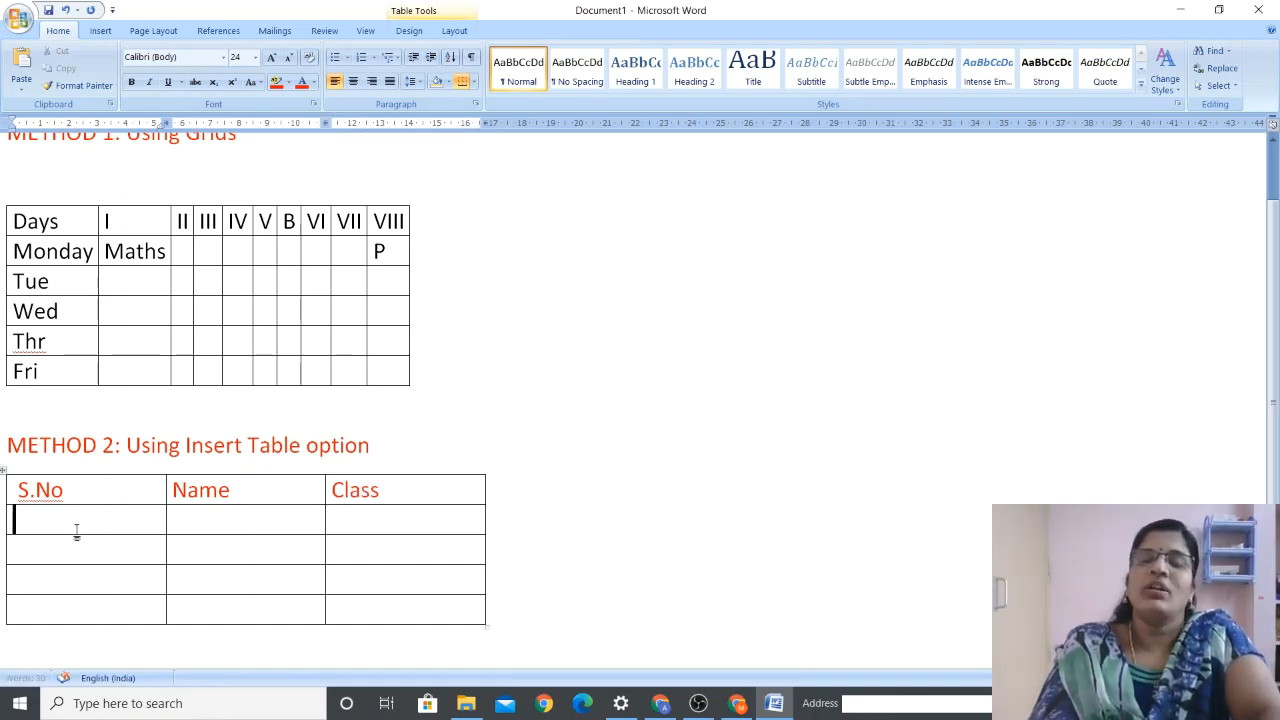
left_click(507, 613)
key("Return")
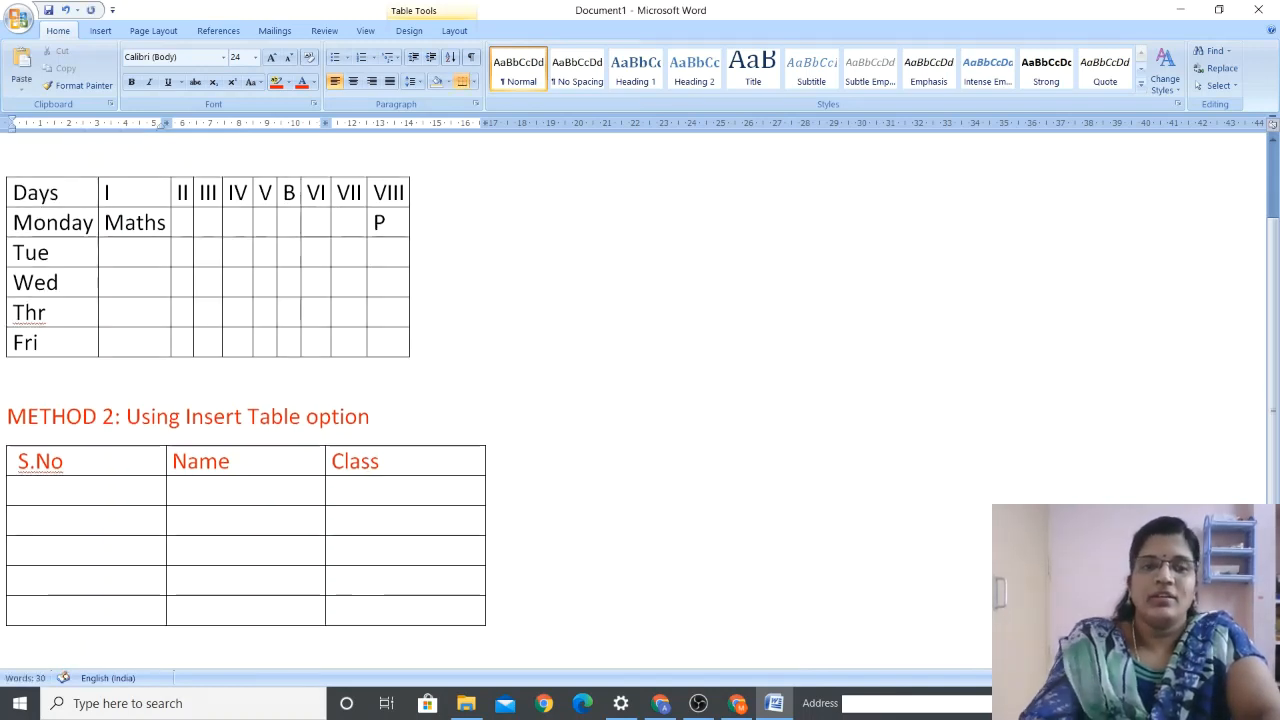
Add the heading "Method 3: Using Draw table option" below the second table, leaving a blank line above it
left_click(367, 640)
key("Return")
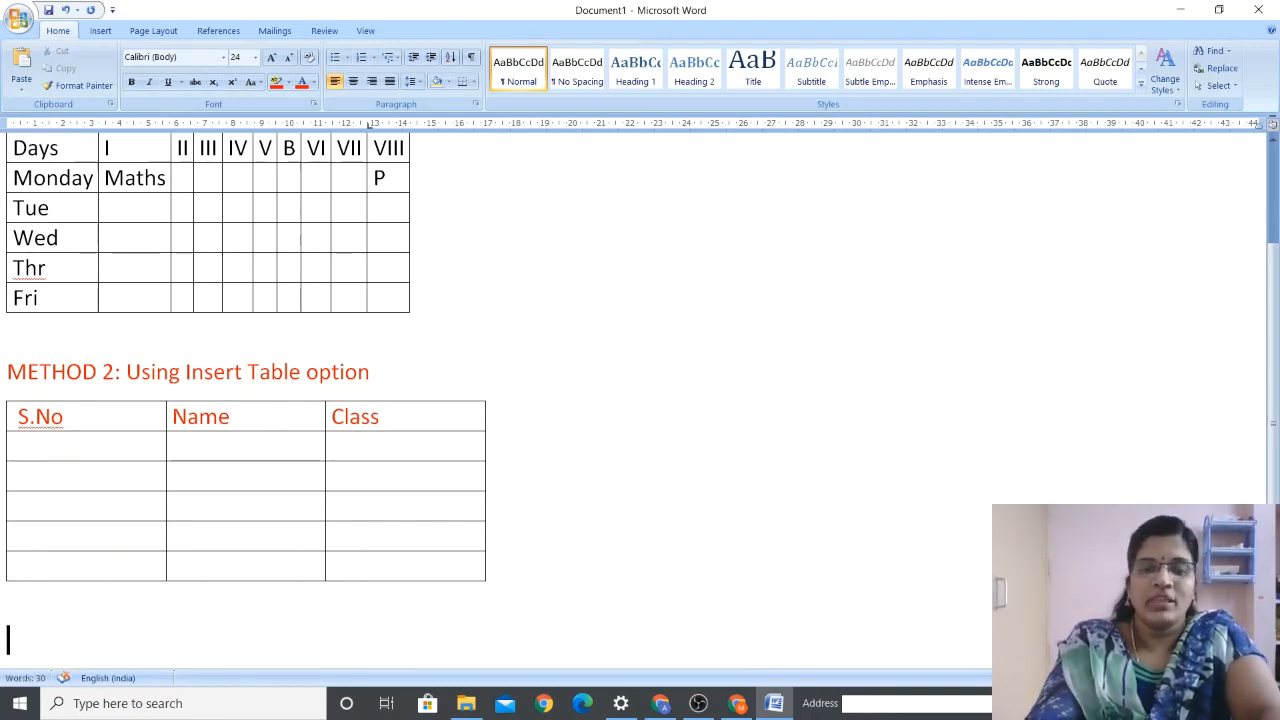
type("Method")
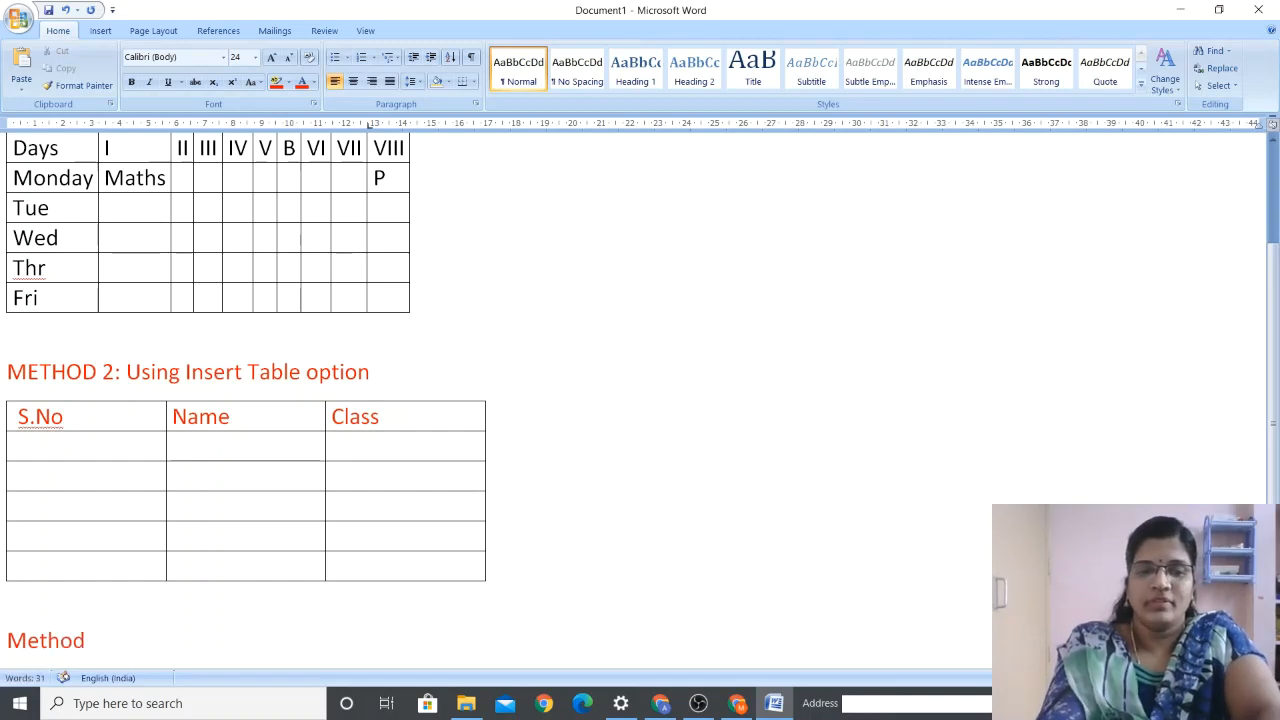
type(" 3: Using")
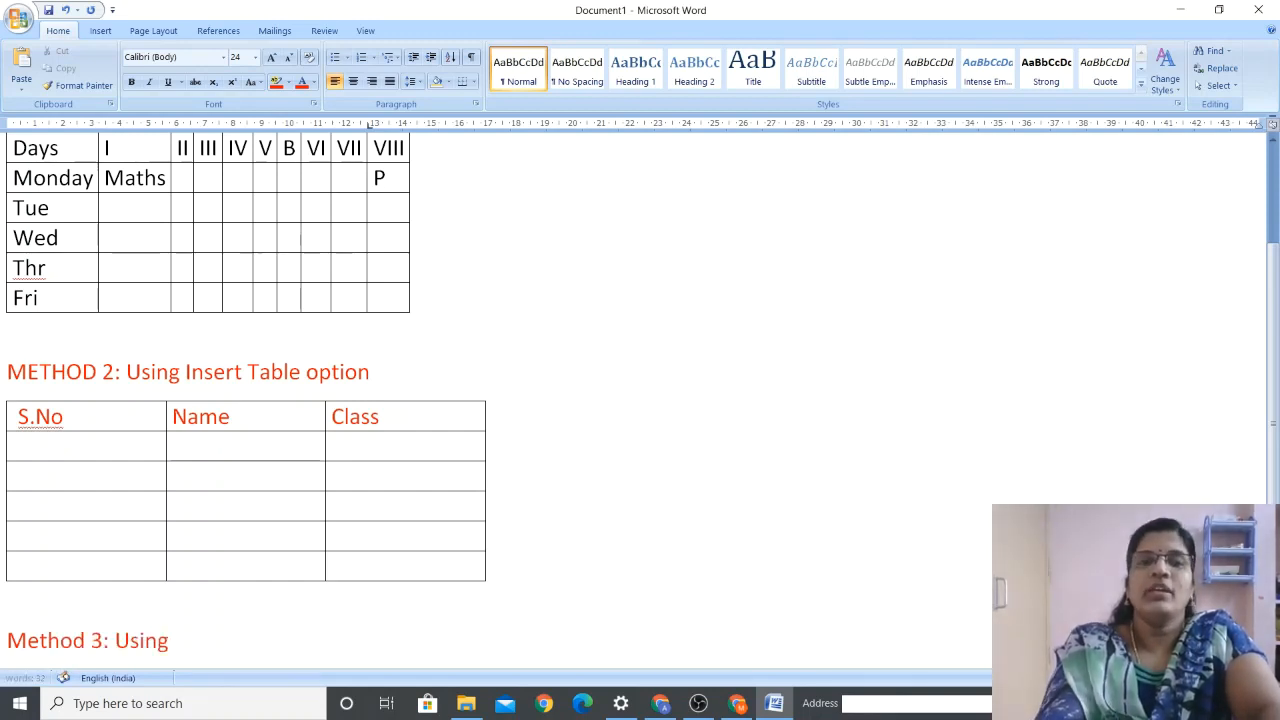
type(" Daw")
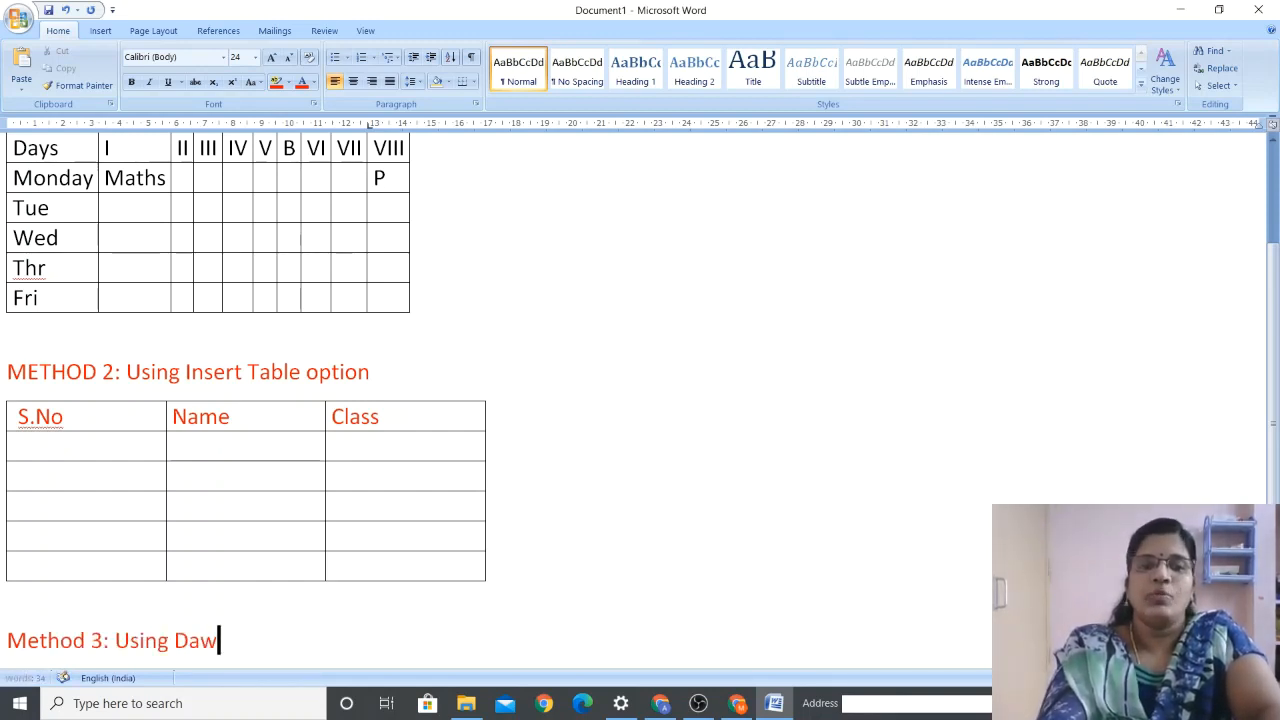
key("BackSpace")
key("BackSpace")
type("raw table")
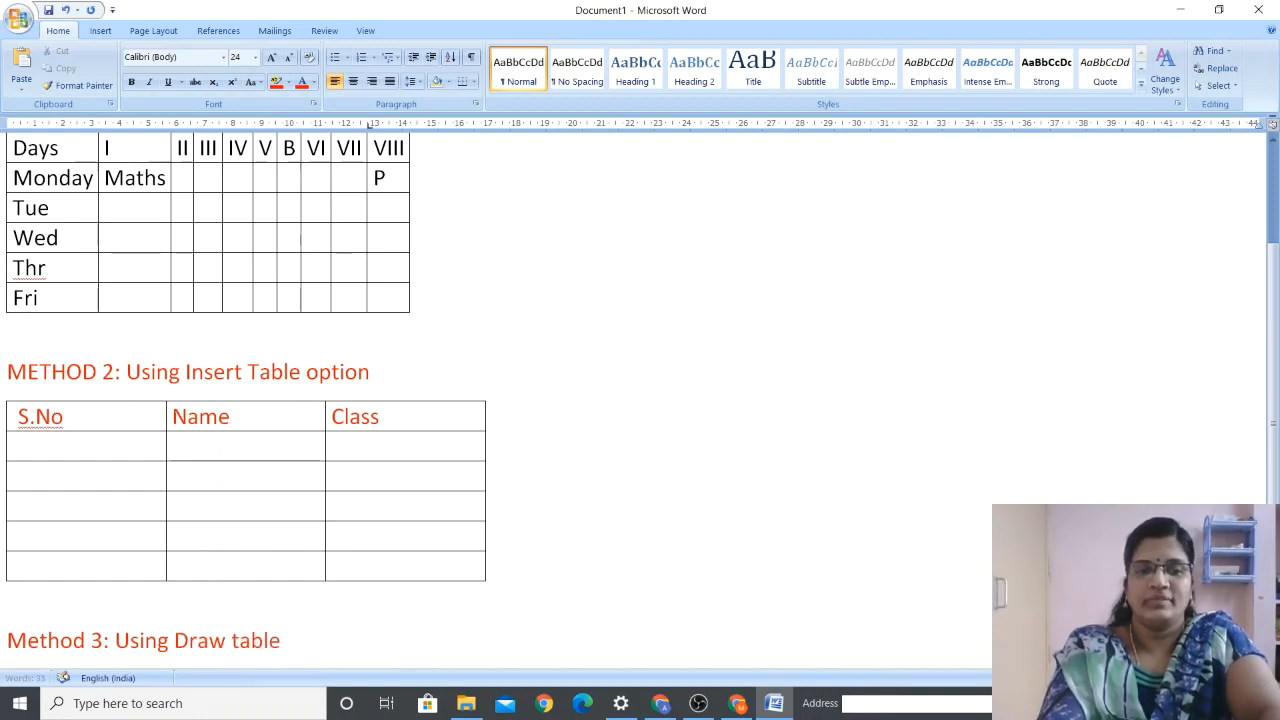
type(" option")
key("Return")
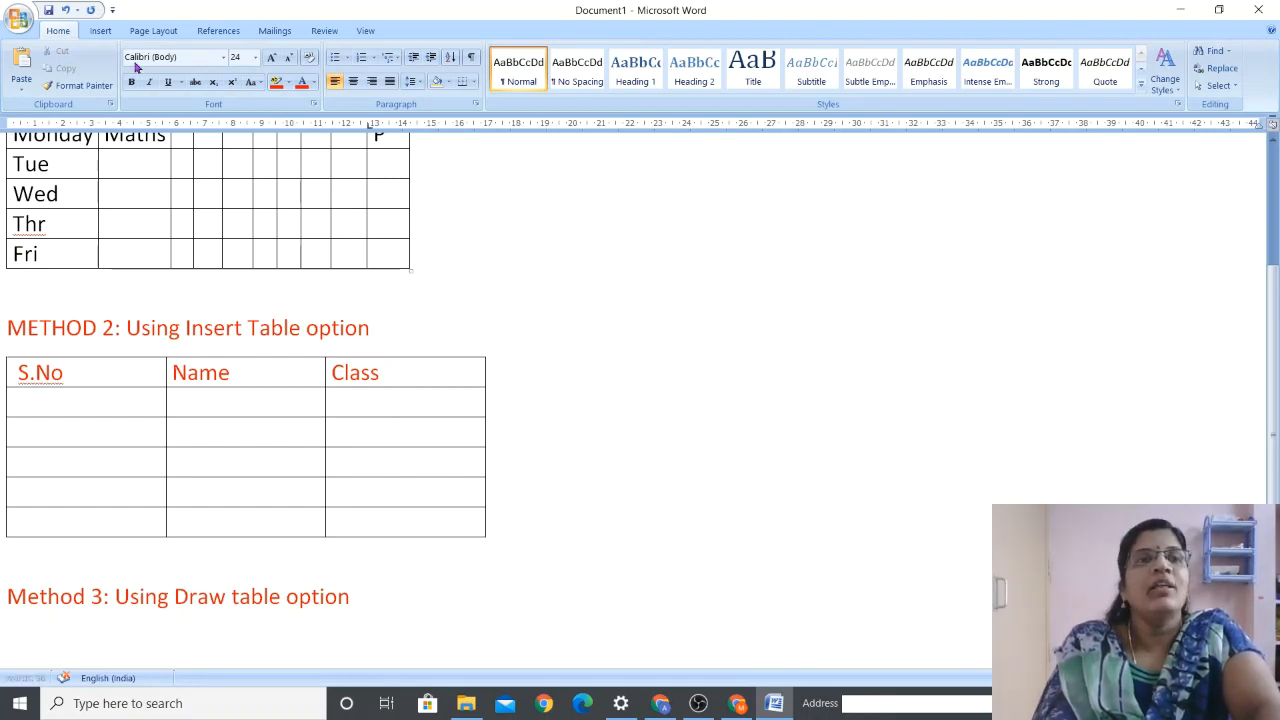
Draw a wide single-cell table at the Method 3 heading using the Draw Table tool
left_click(101, 31)
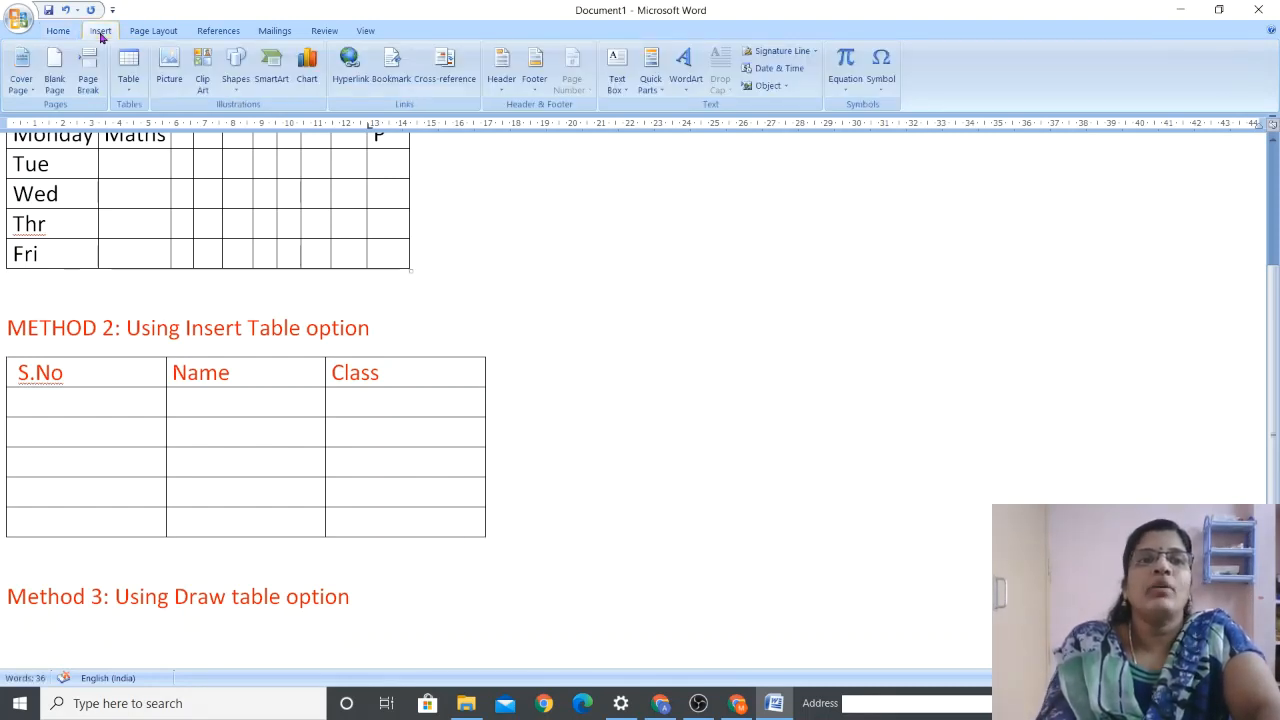
left_click(130, 92)
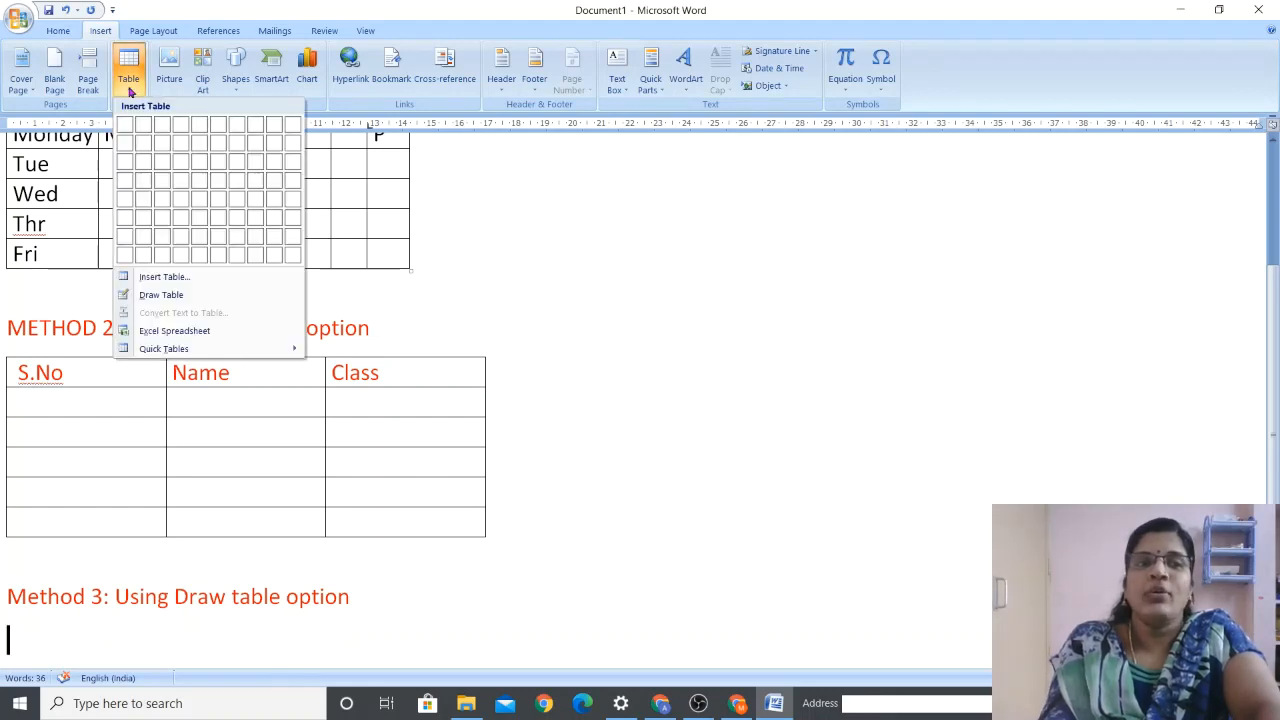
left_click(178, 296)
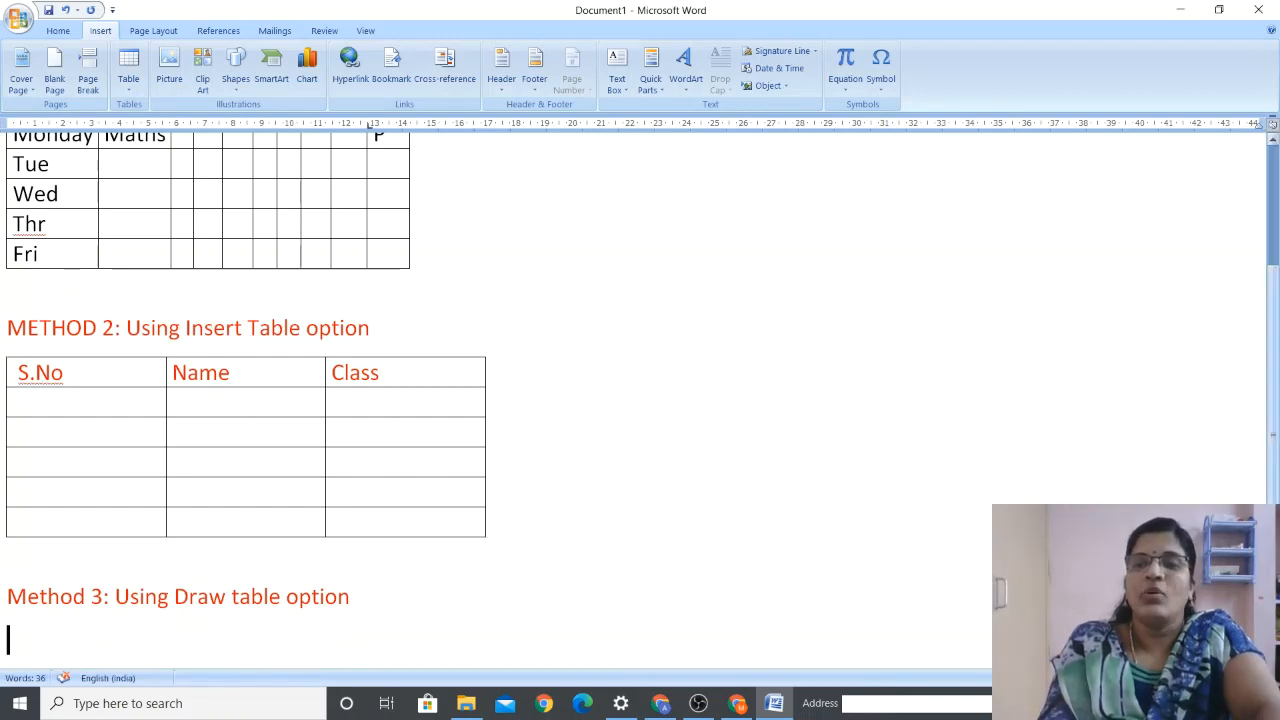
scroll(636, 400, "down", 1)
scroll(636, 400, "up", 1)
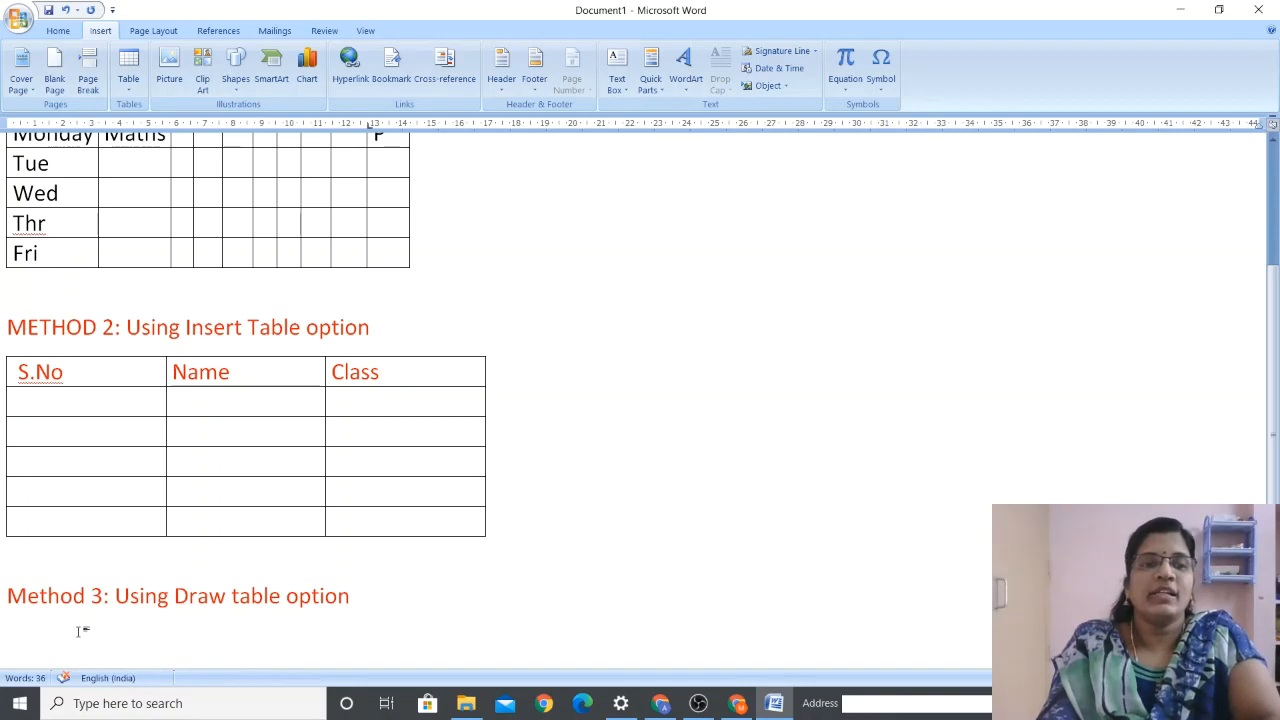
left_click(128, 84)
left_click(174, 294)
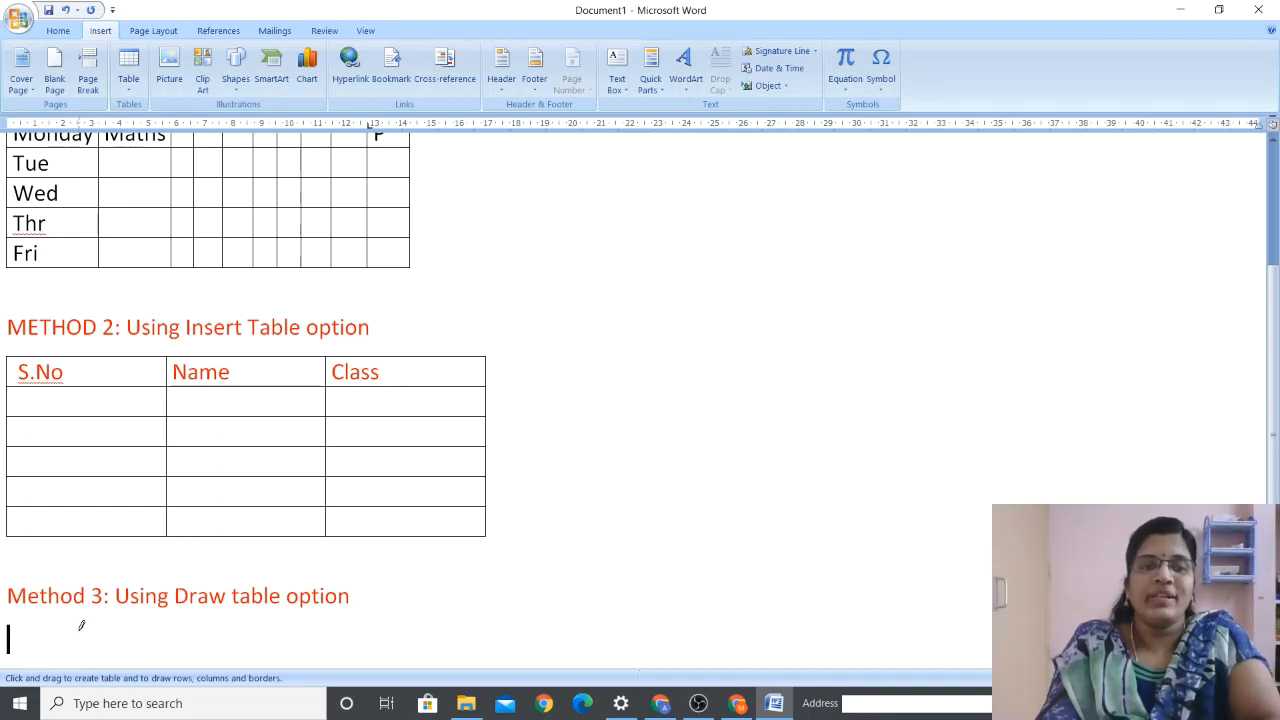
mouse_move(81, 620)
left_mouse_down()
mouse_move(186, 614)
mouse_move(320, 648)
mouse_move(437, 618)
mouse_move(490, 641)
mouse_move(502, 617)
mouse_move(590, 632)
mouse_move(608, 662)
mouse_move(599, 650)
left_mouse_up()
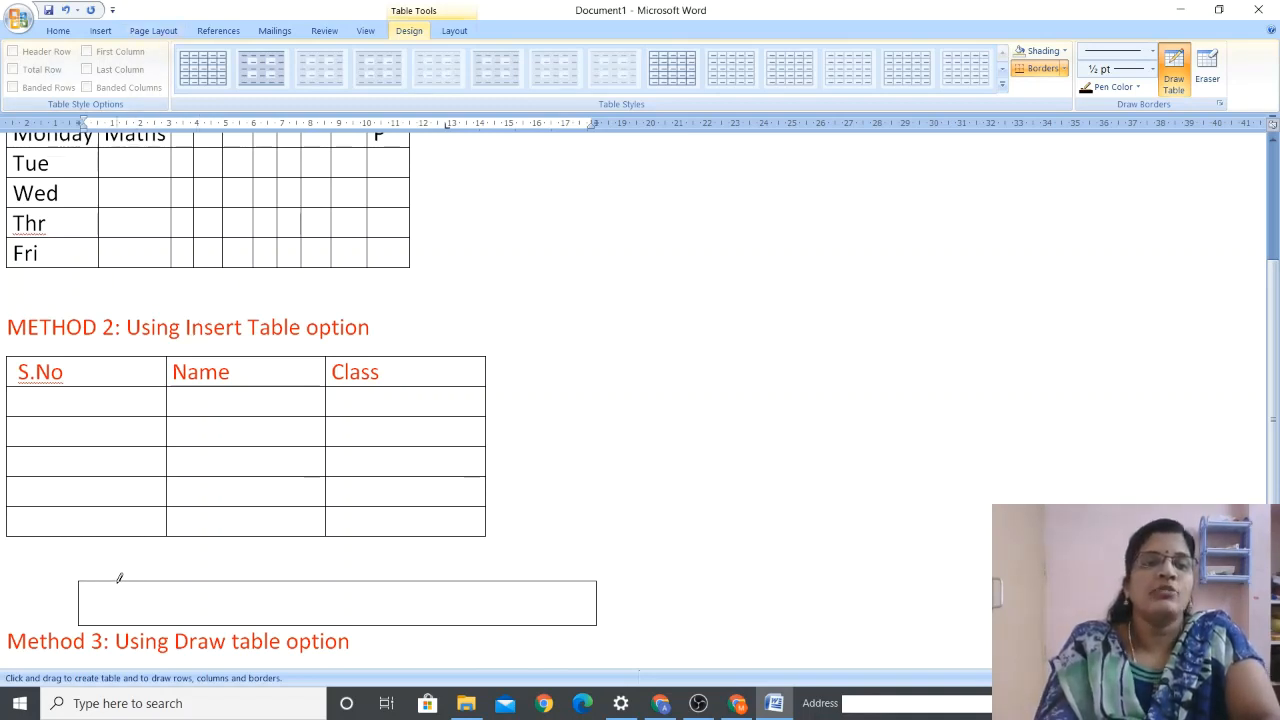
Draw six vertical lines inside the drawn table to divide it into seven columns of uneven width
left_click_drag(116, 579, 115, 625)
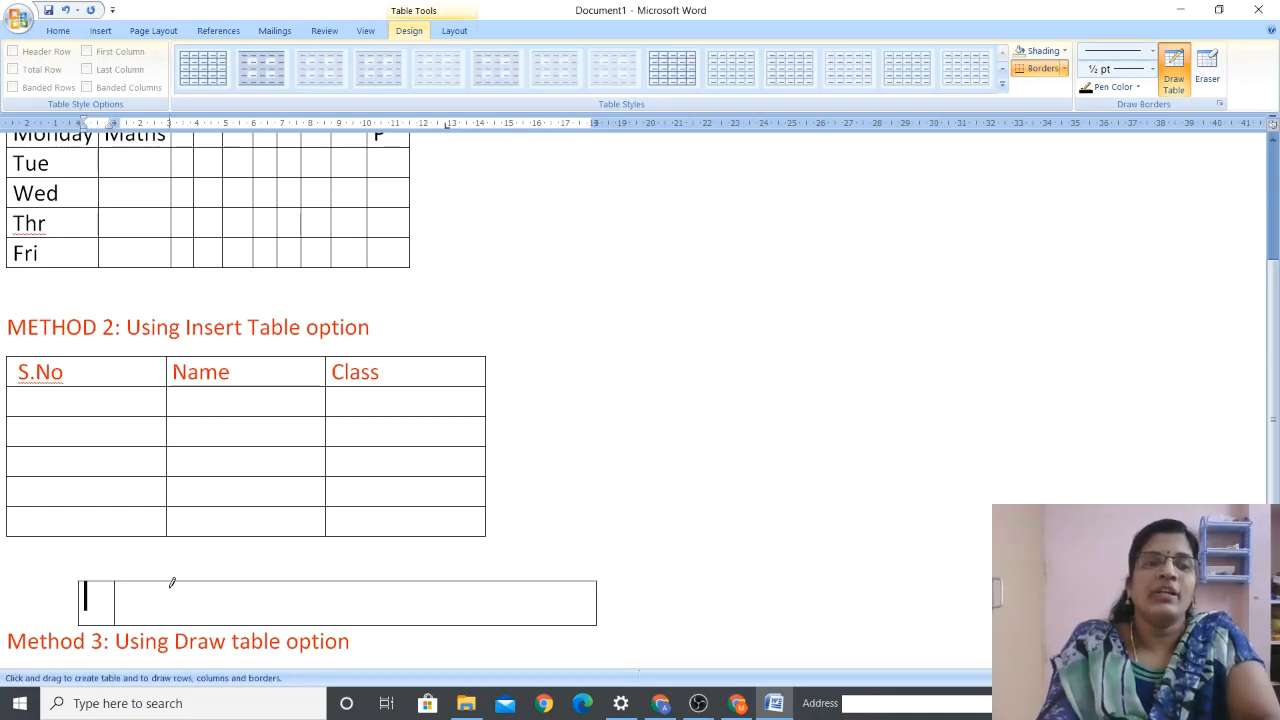
left_click_drag(174, 579, 173, 625)
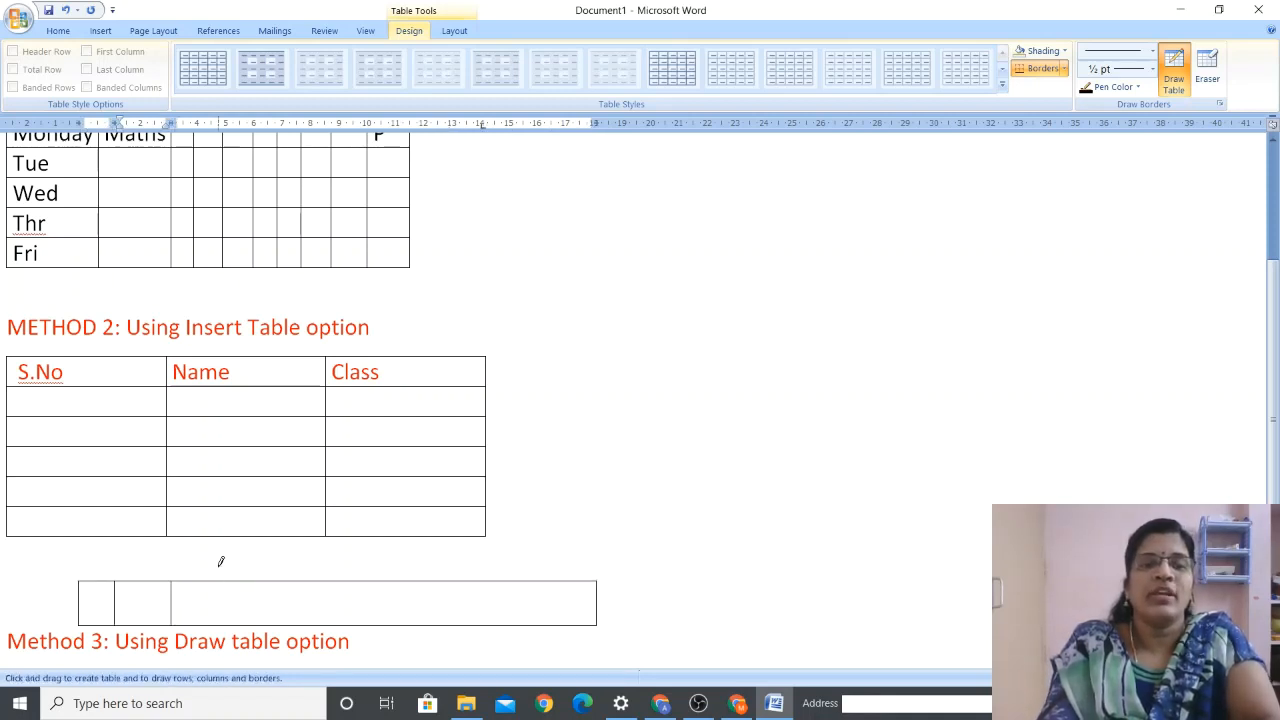
mouse_move(221, 577)
left_mouse_down()
mouse_move(226, 606)
mouse_move(254, 571)
mouse_move(263, 617)
left_mouse_up()
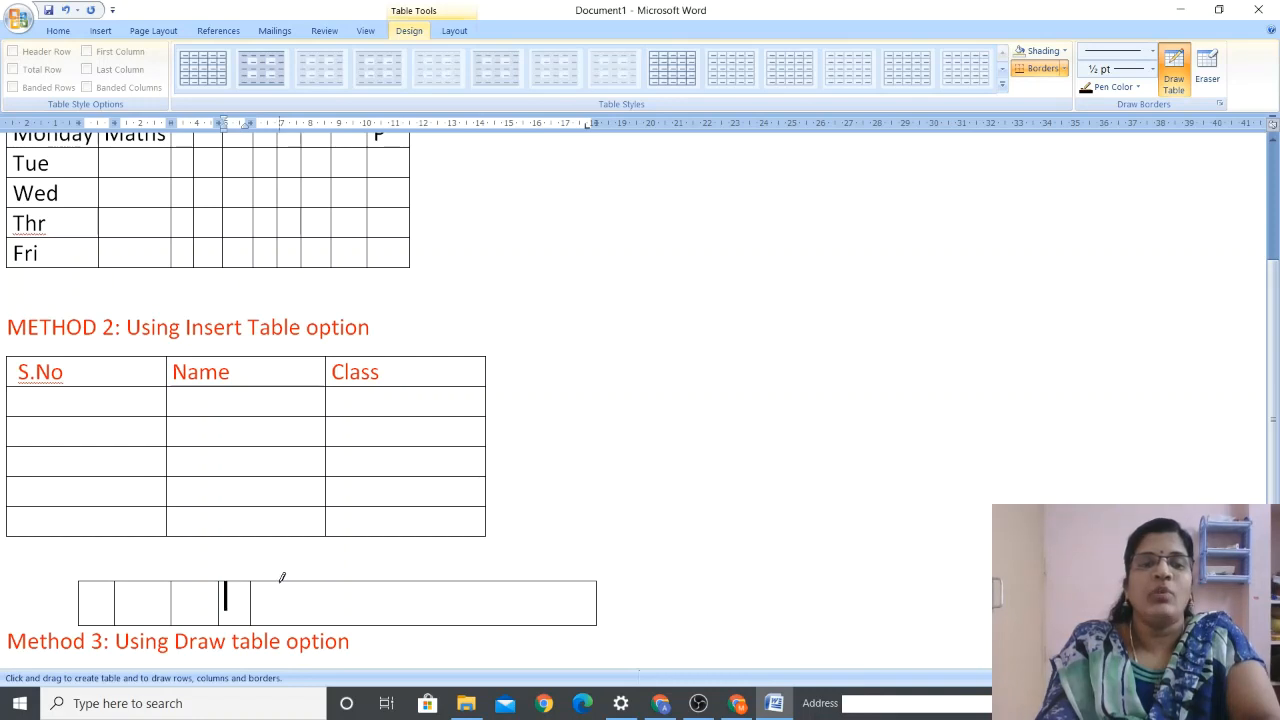
left_click_drag(280, 574, 294, 630)
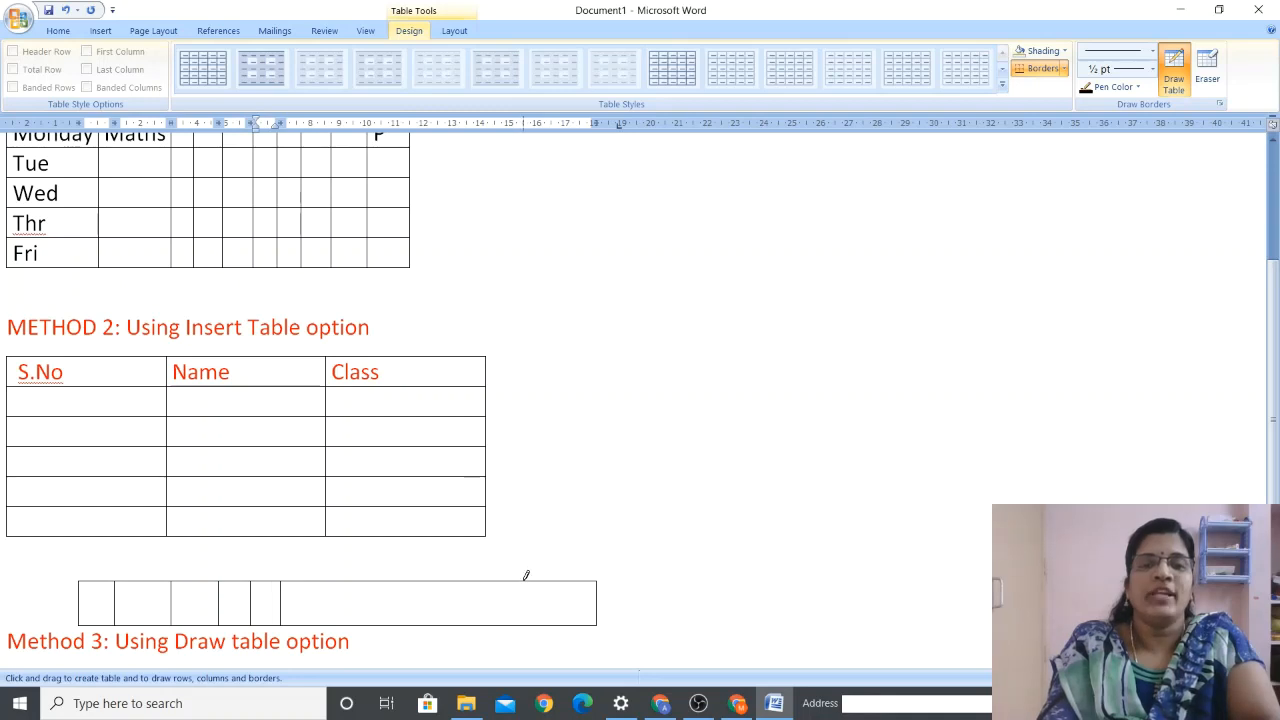
left_click_drag(525, 578, 523, 622)
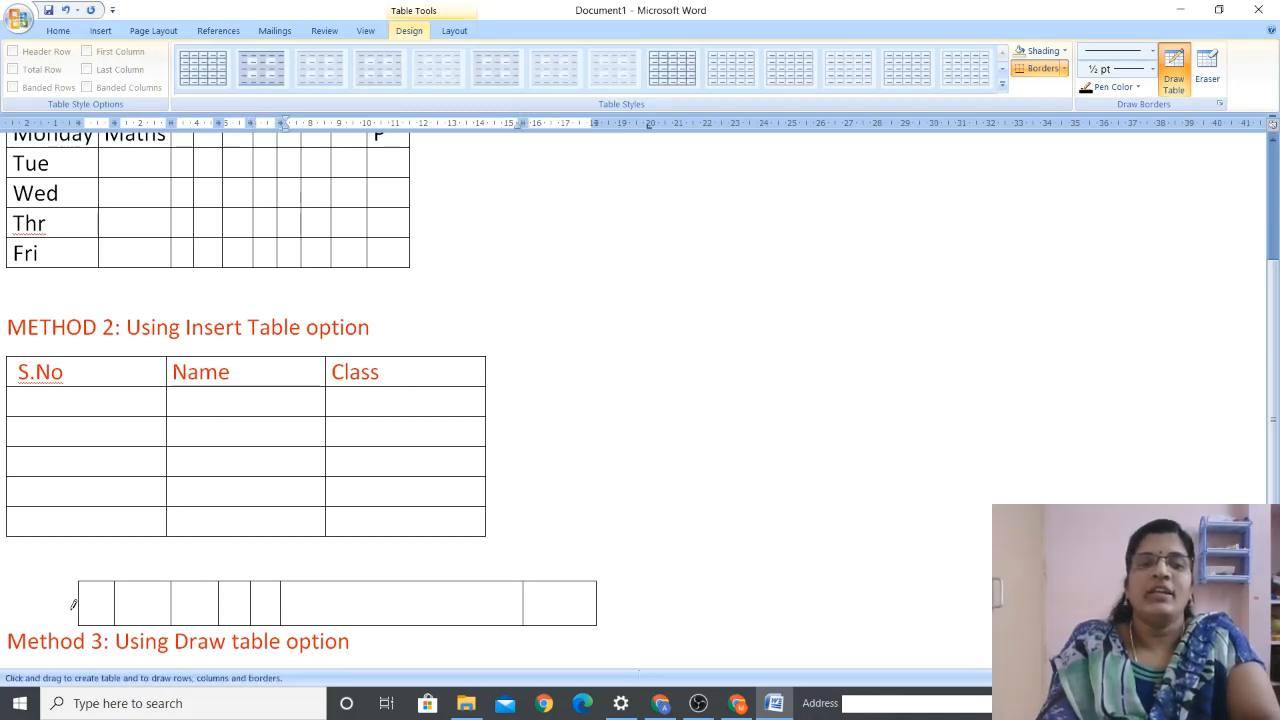
Draw a horizontal line across the drawn table to split it into two rows
left_click_drag(78, 601, 185, 597)
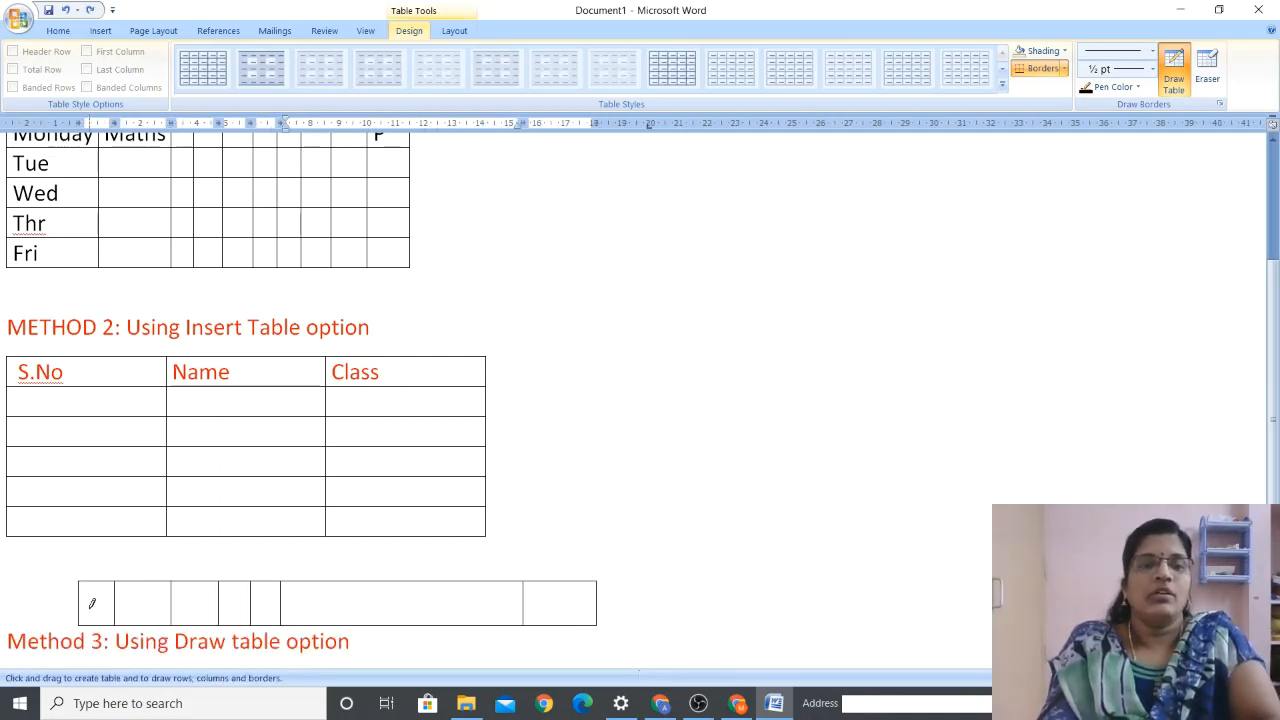
left_click_drag(83, 597, 82, 599)
mouse_move(219, 578)
left_mouse_down()
mouse_move(351, 534)
mouse_move(460, 546)
mouse_move(565, 592)
left_mouse_up()
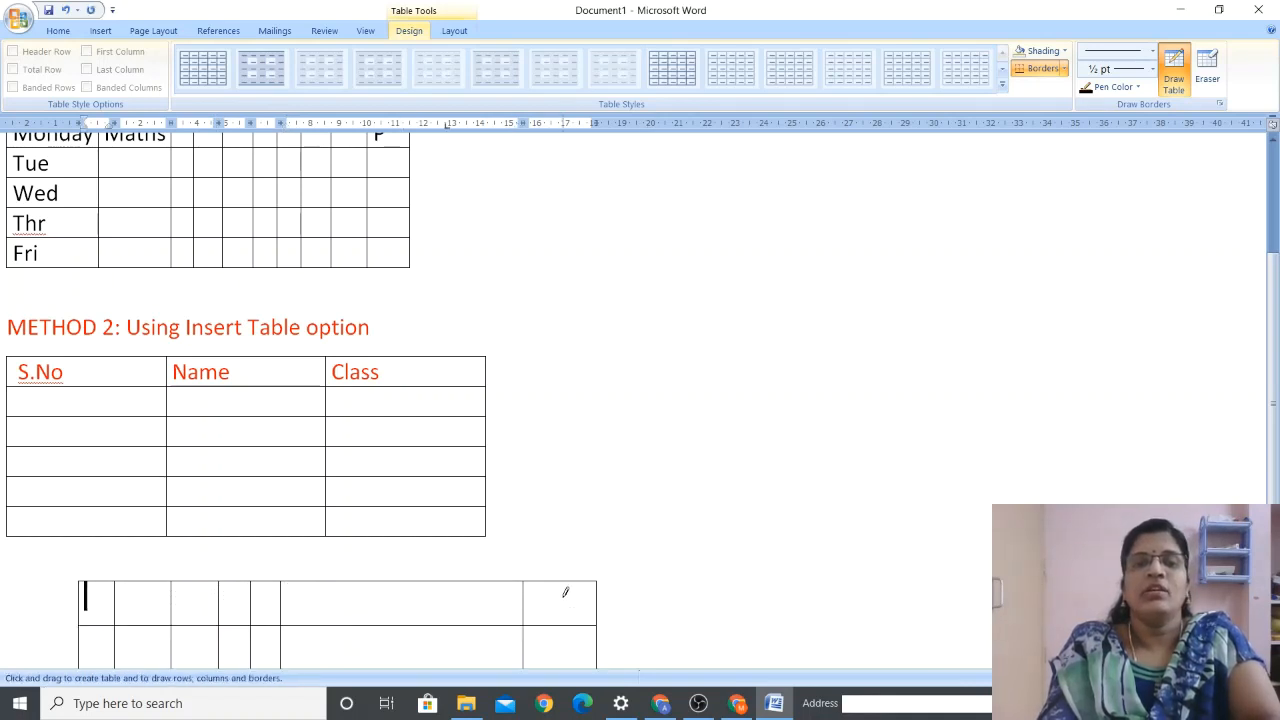
key("Down")
key("Down")
key("Down")
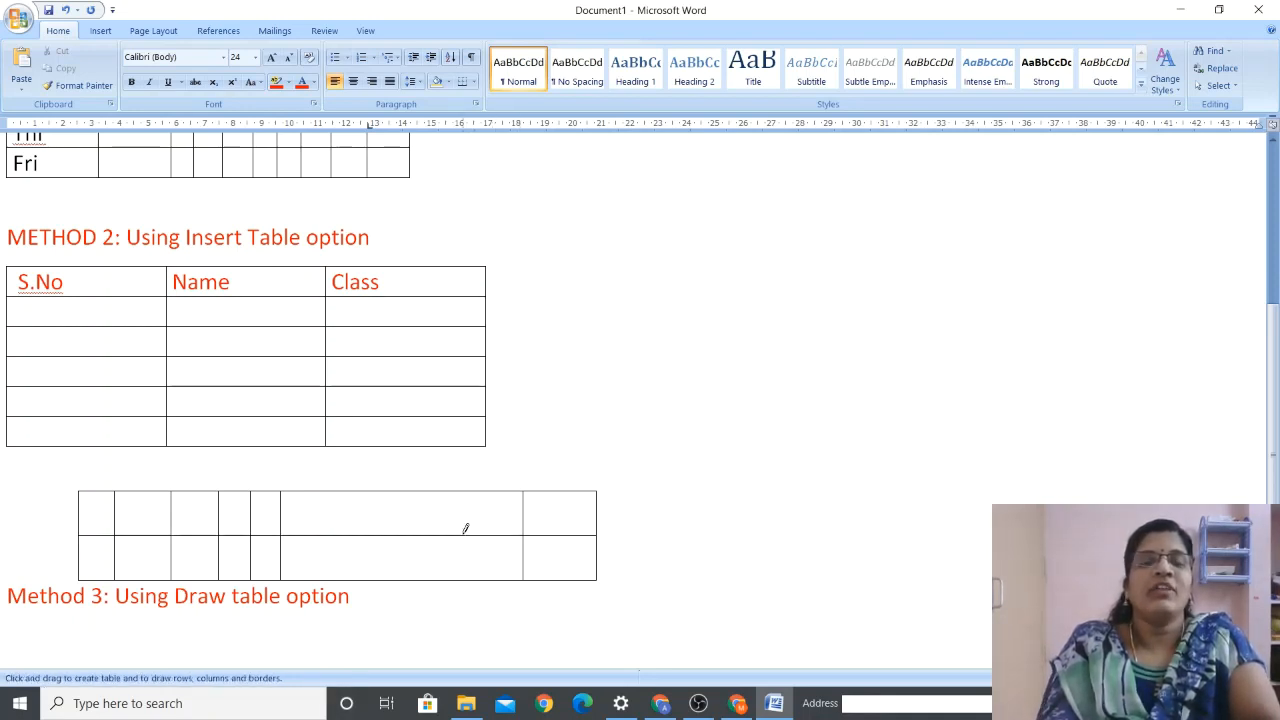
Try drawing a small box inside the wide cell of the drawn table, and undo each attempt
mouse_move(437, 519)
left_mouse_down()
mouse_move(514, 491)
mouse_move(473, 551)
left_mouse_up()
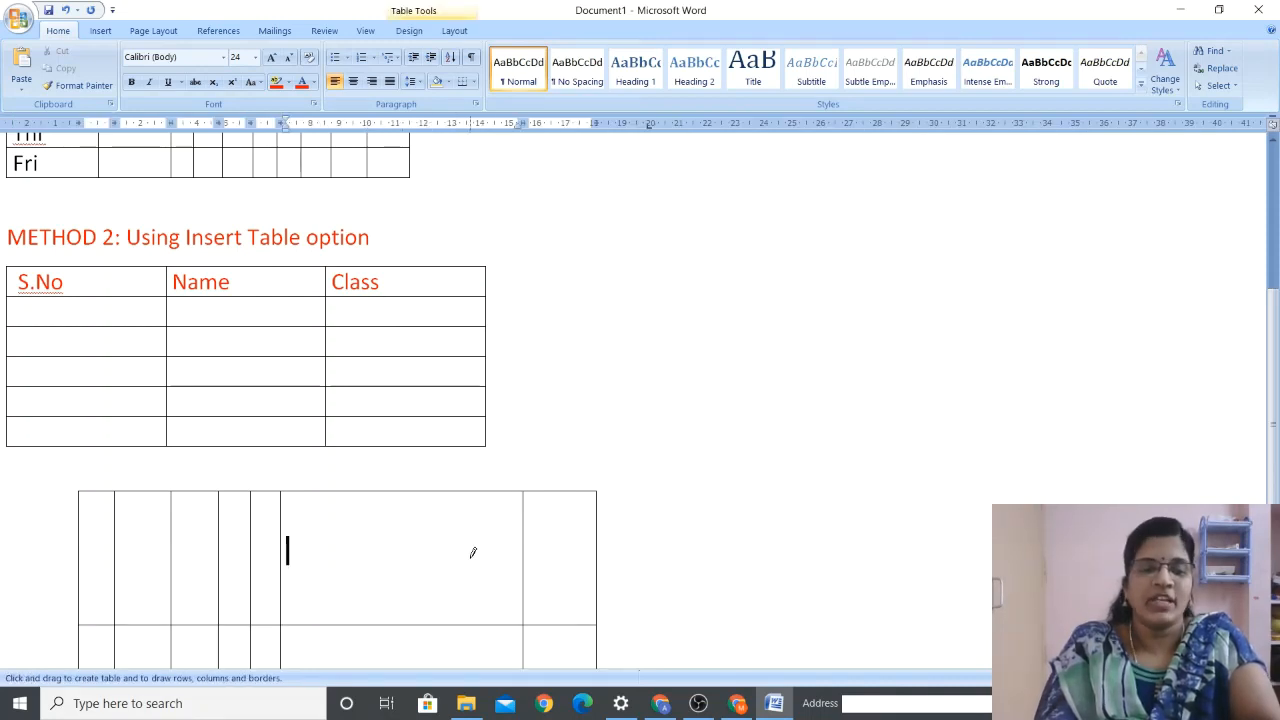
key("ctrl+z")
left_click_drag(430, 516, 451, 497)
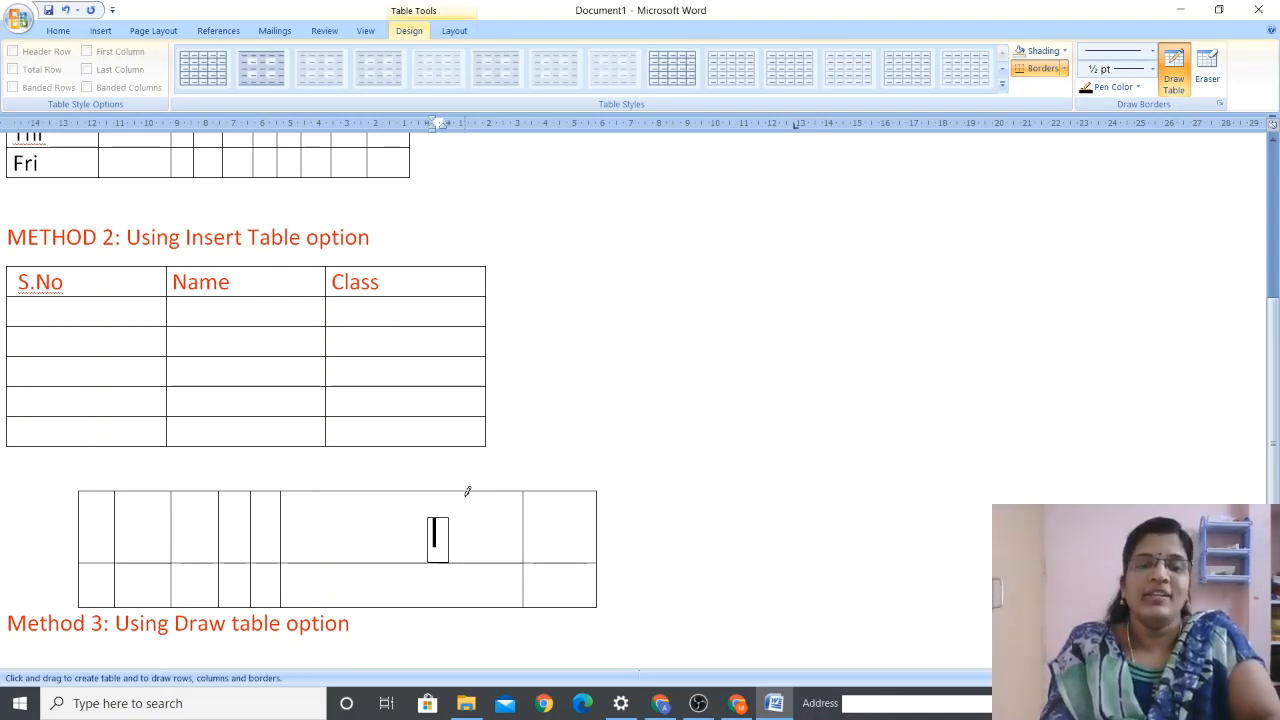
key("ctrl+z")
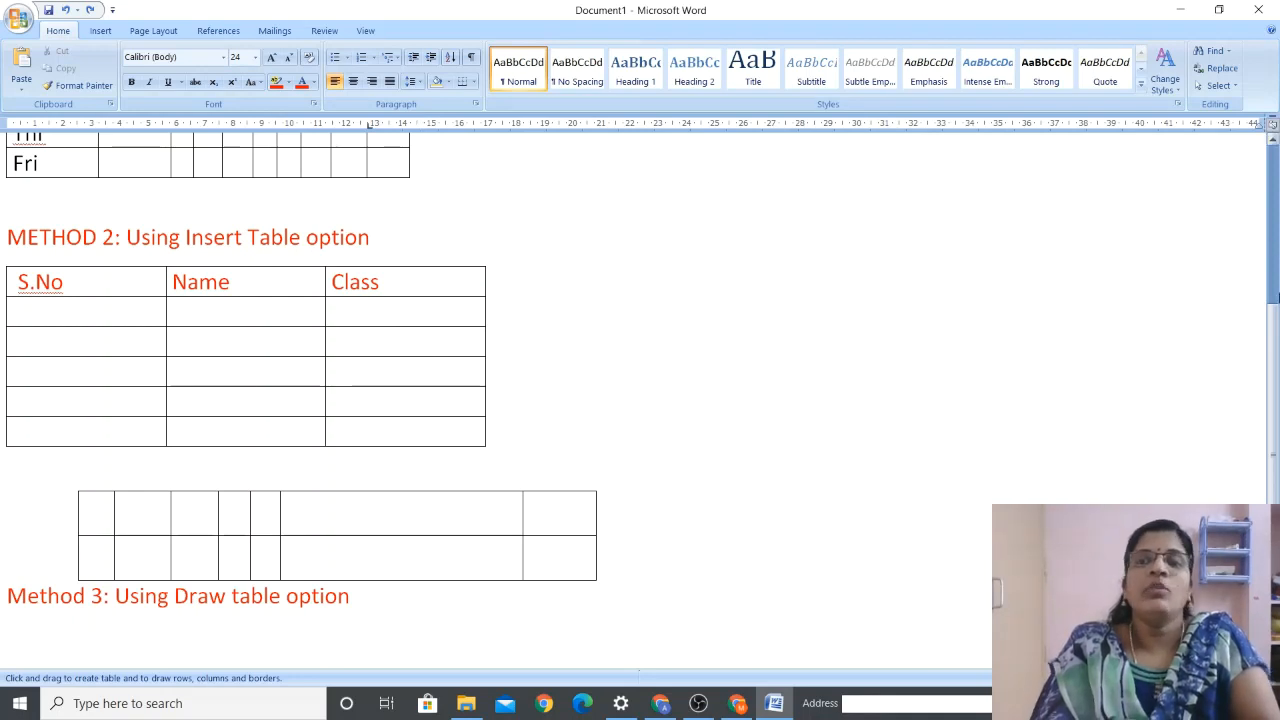
Leave table drawing and insert a new row above the Days header row of the METHOD 1 timetable
left_click_drag(1274, 351, 1276, 215)
scroll(1276, 215, "up", 1, "ctrl")
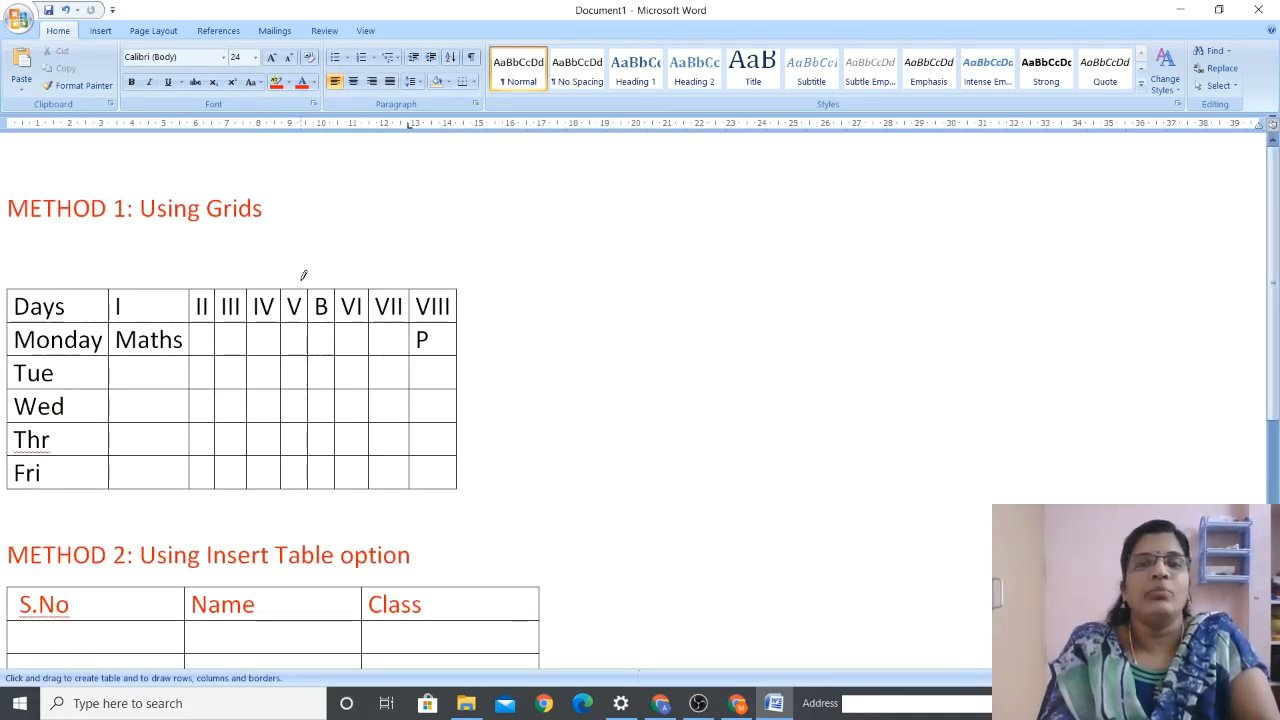
key("Escape")
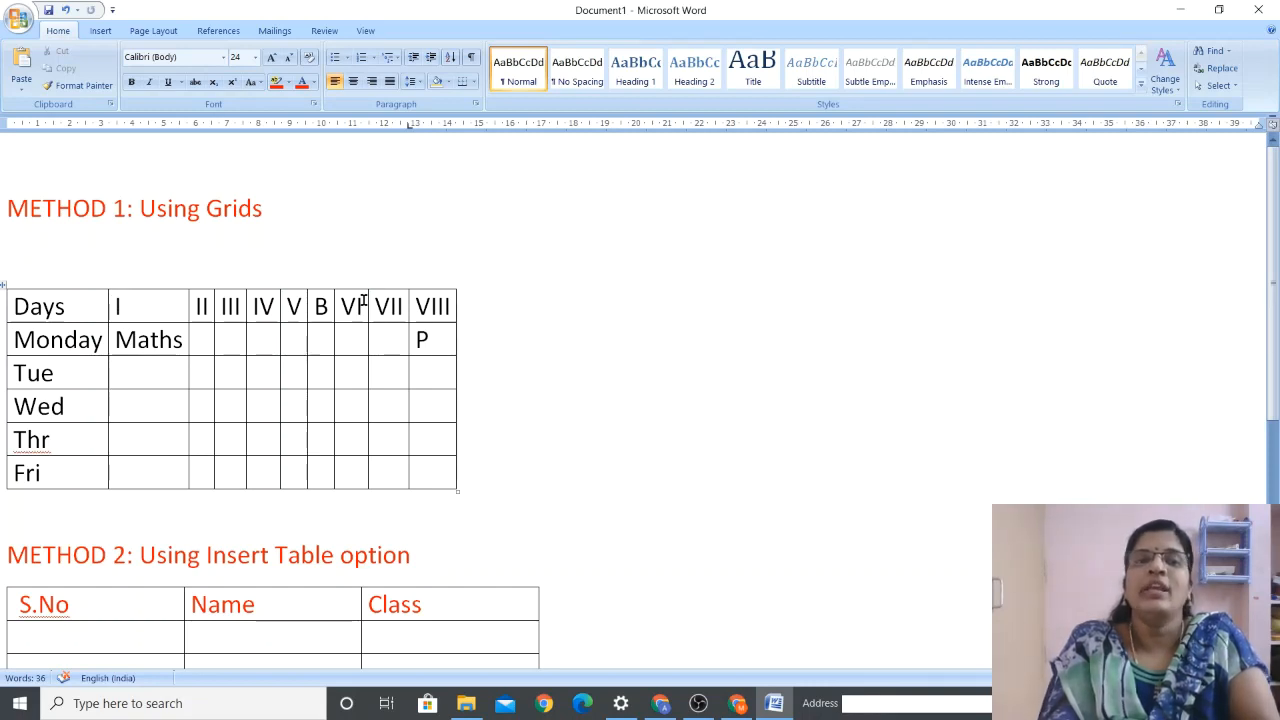
left_click(391, 306)
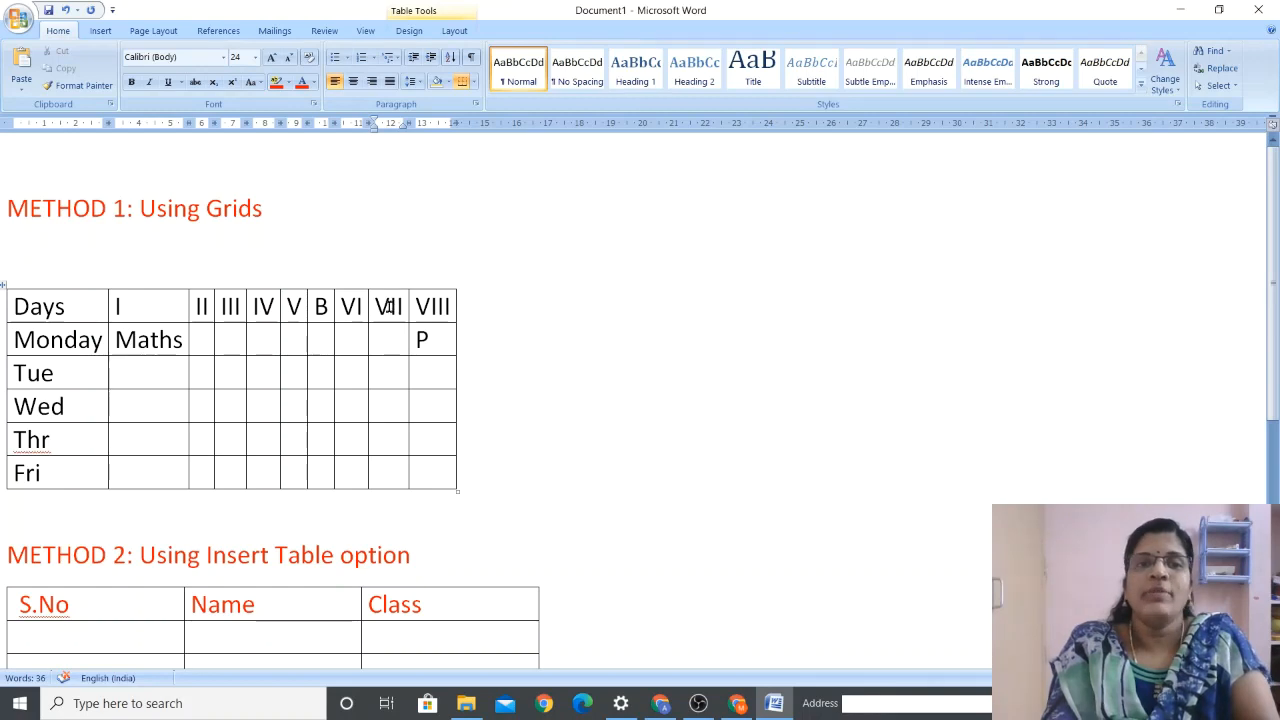
right_click(391, 308)
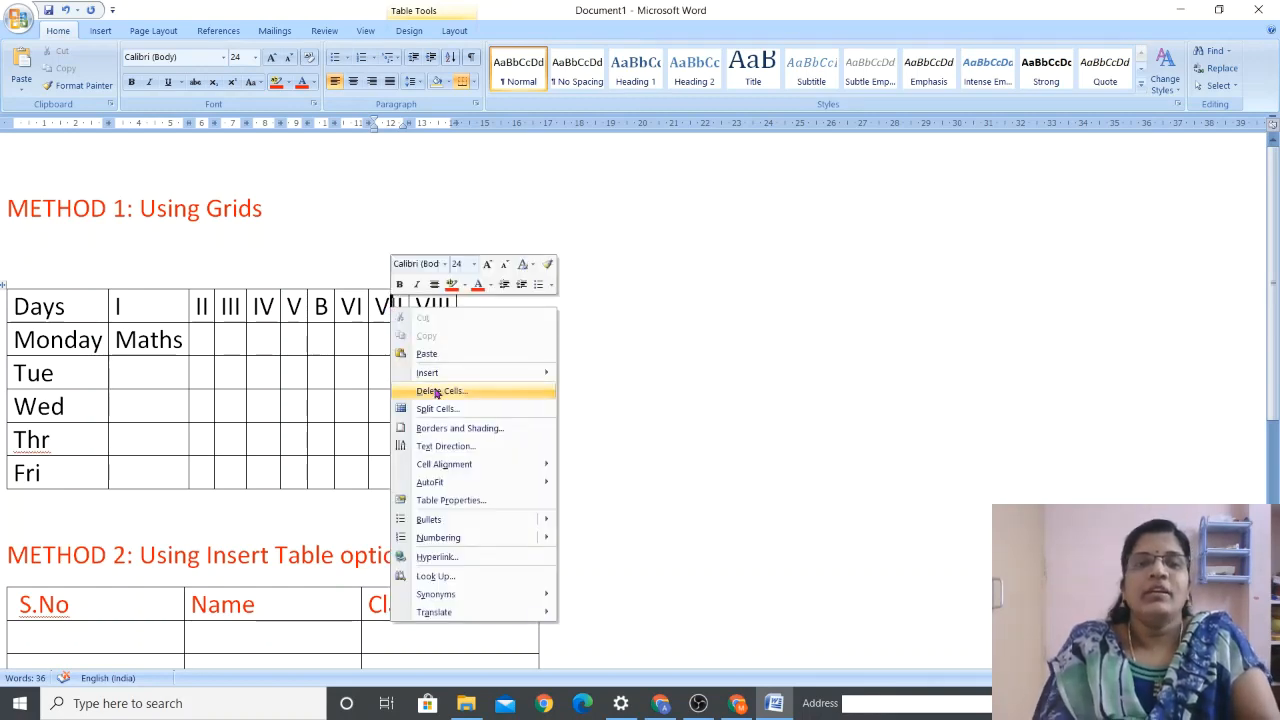
mouse_move(449, 374)
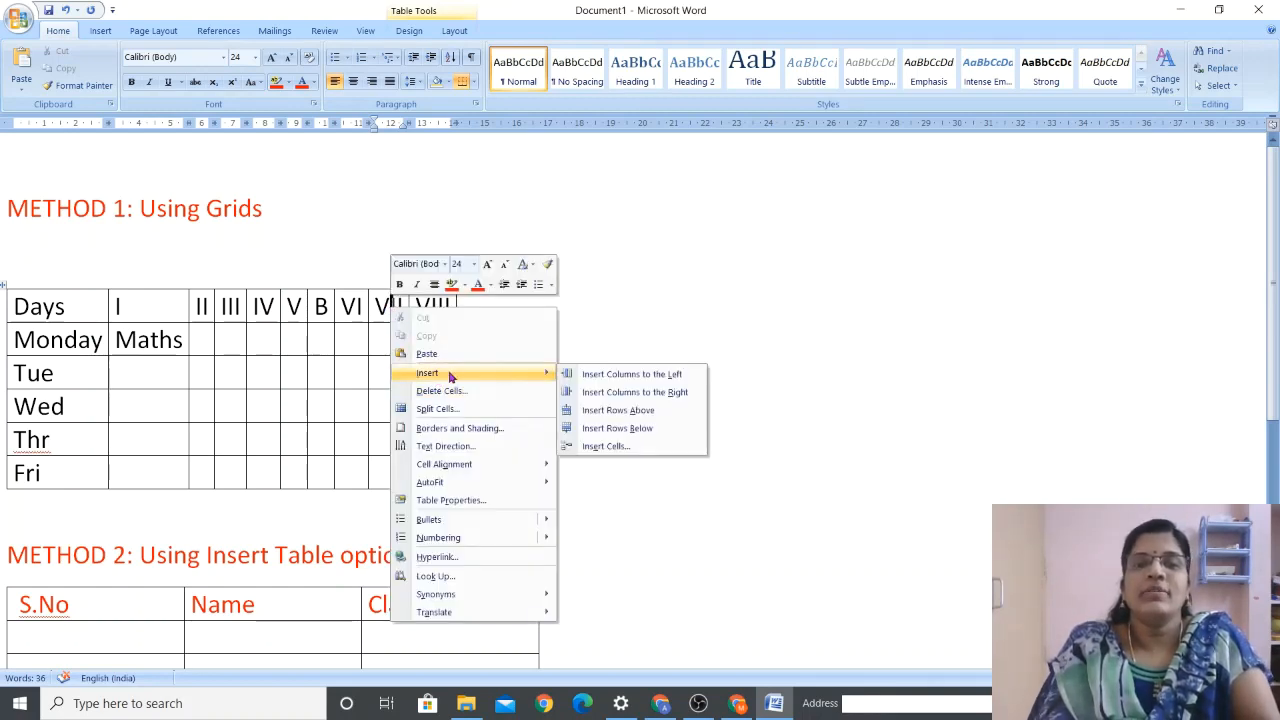
left_click(605, 414)
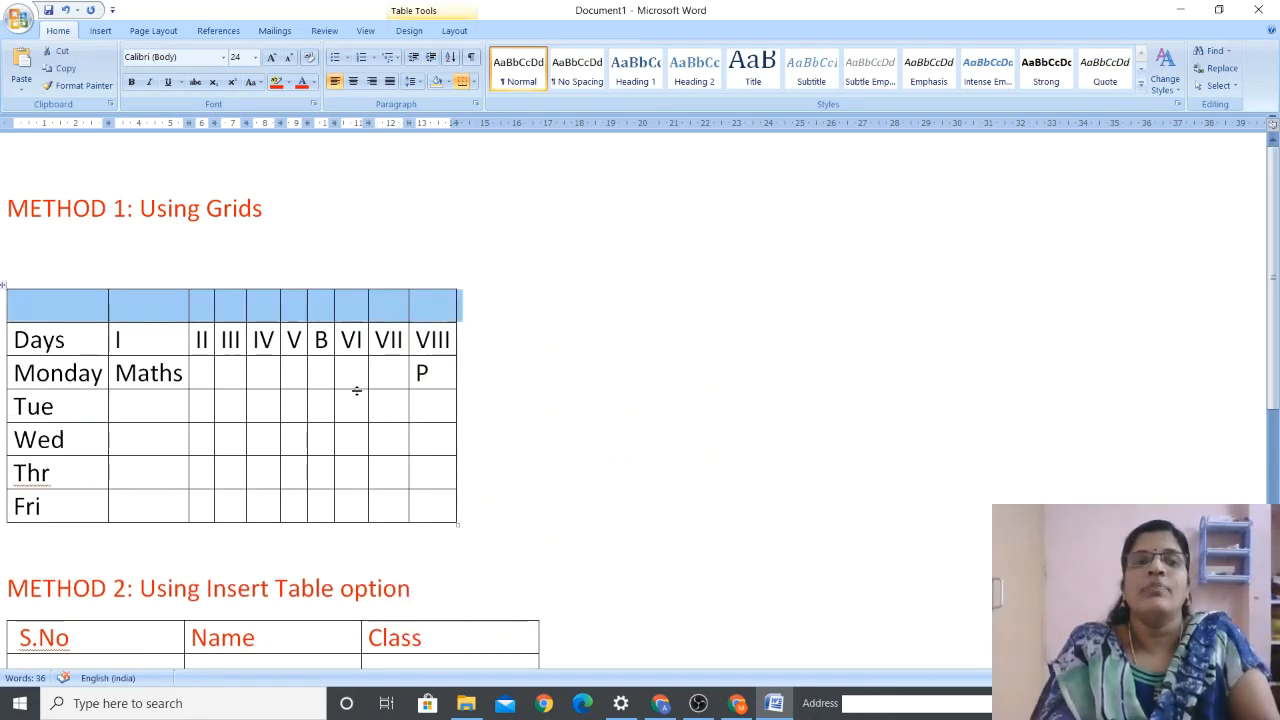
Merge all cells of the timetable's empty first row into a single cell
left_click(232, 310)
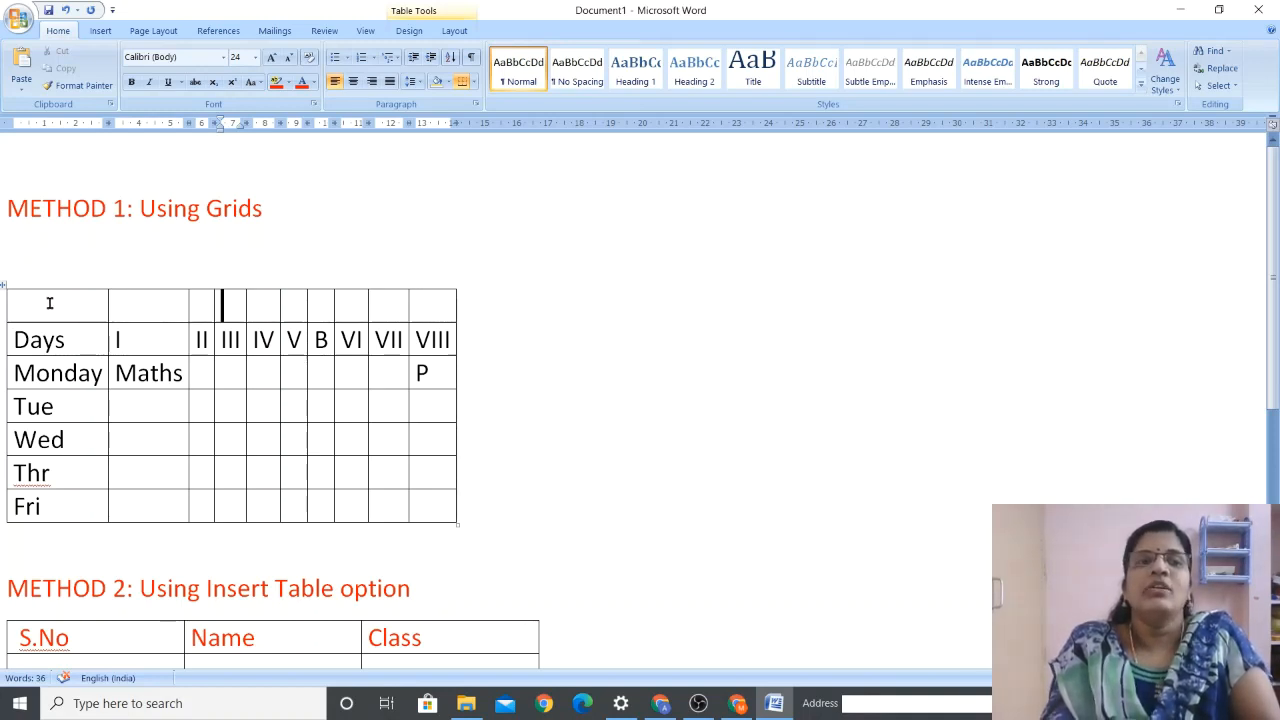
left_click_drag(49, 300, 420, 306)
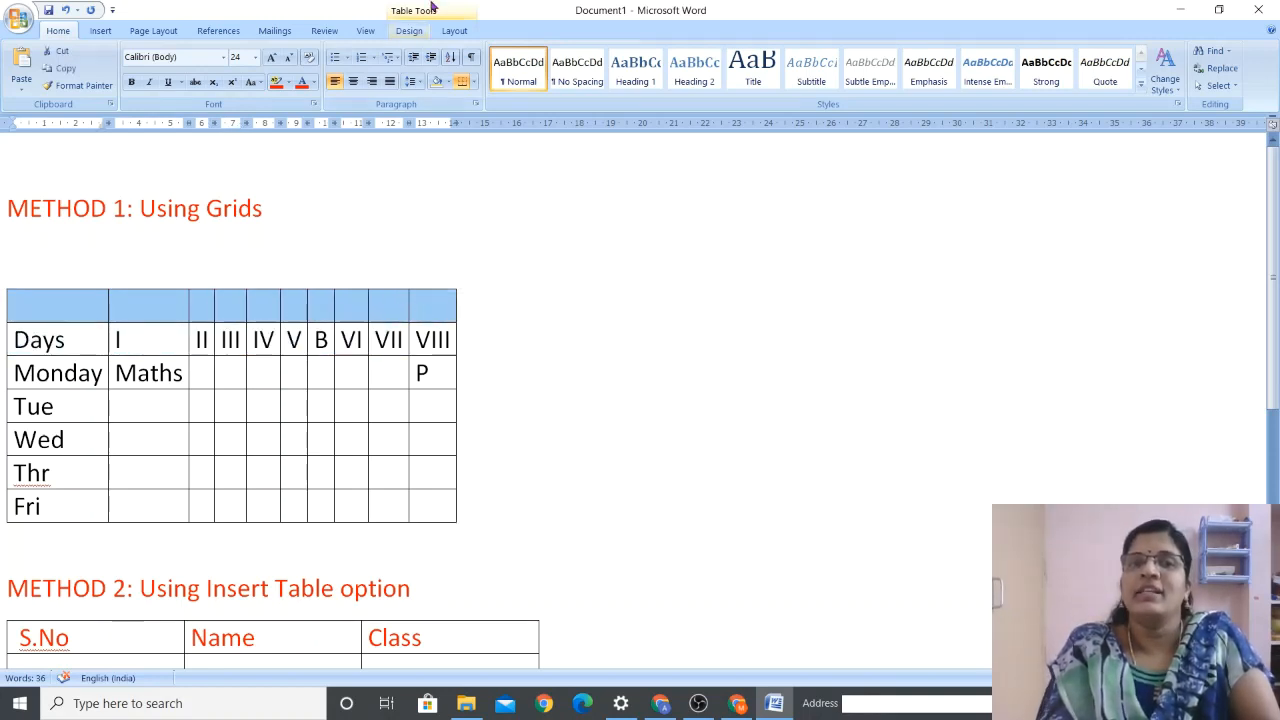
left_click(454, 31)
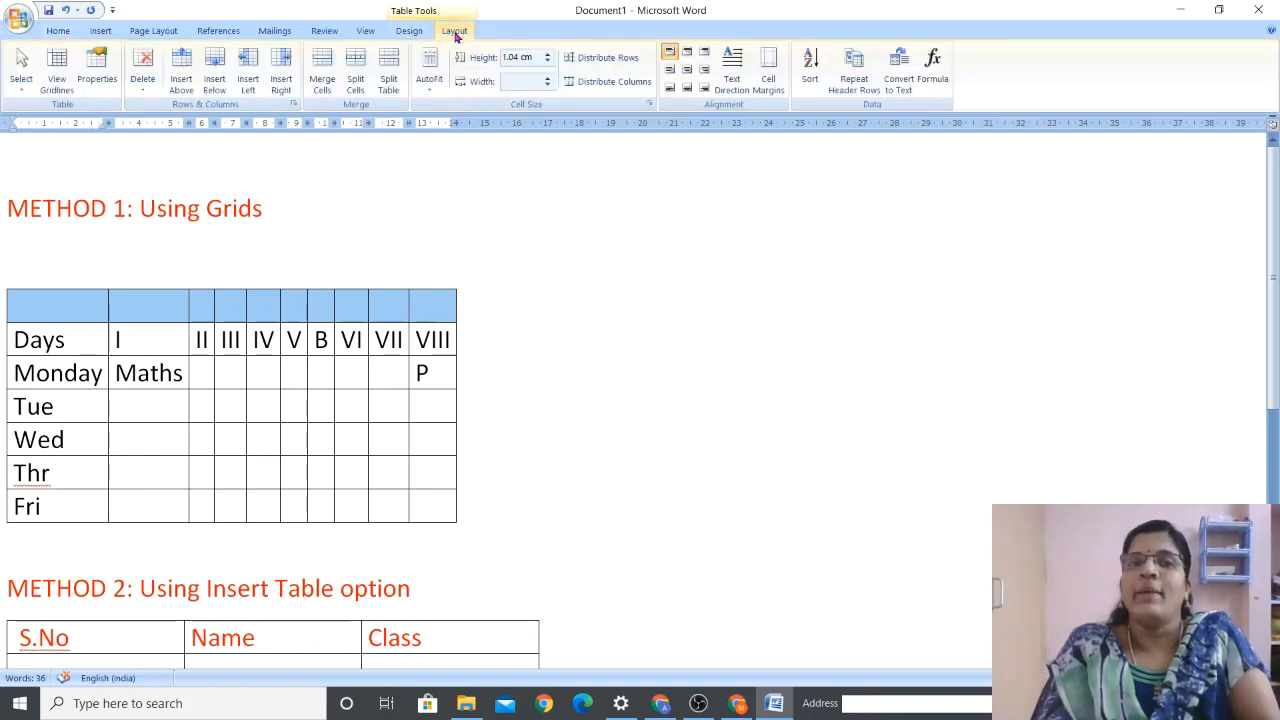
left_click(322, 80)
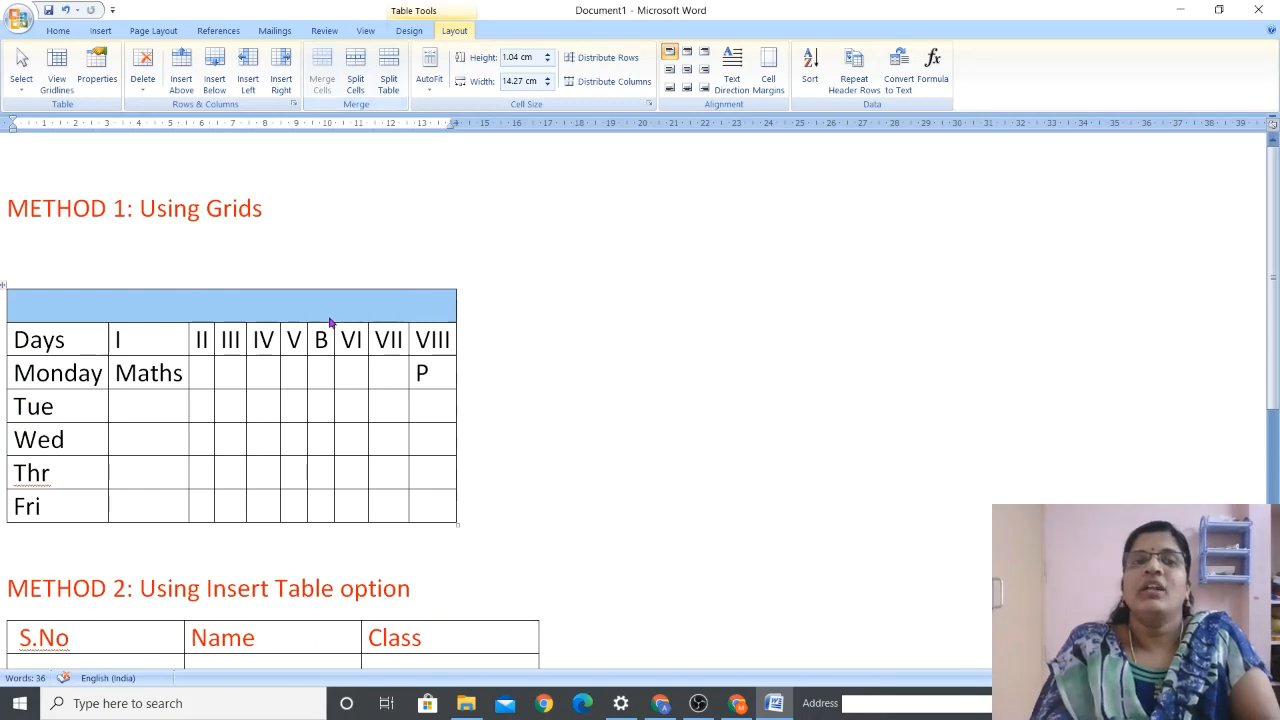
left_click(324, 376)
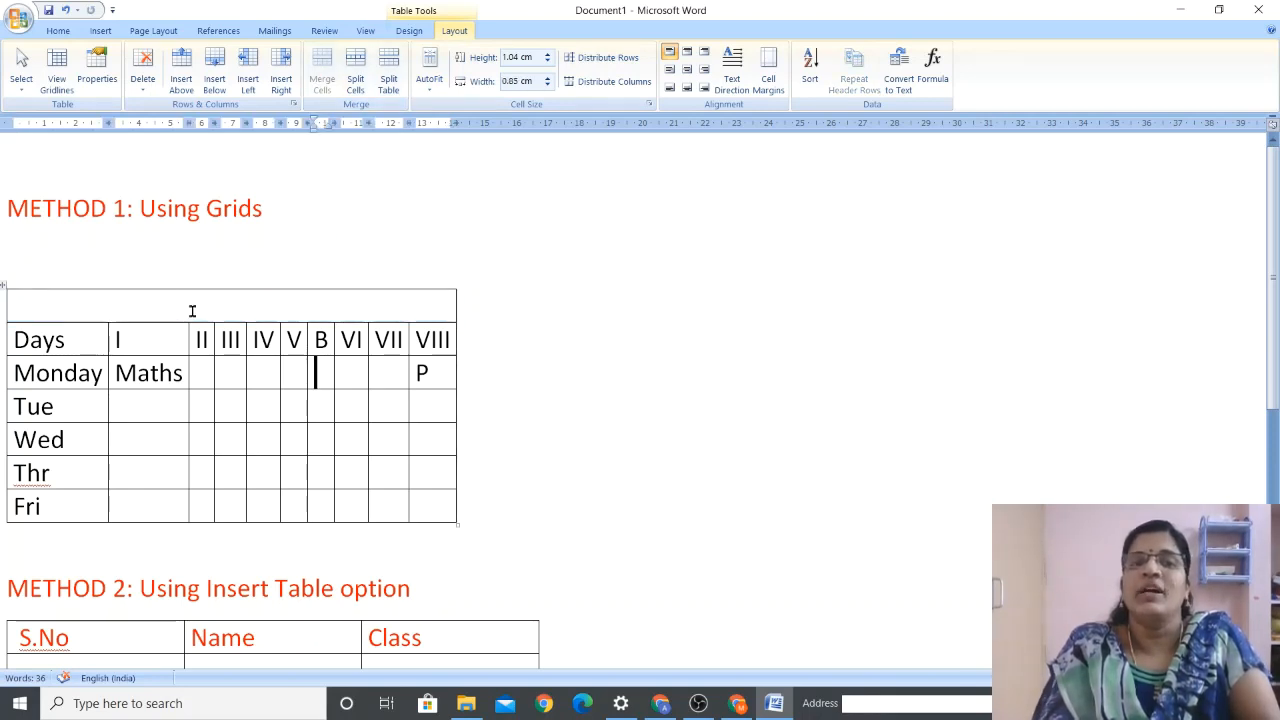
Enter the title "Time table of class 5" in the merged top cell of the timetable
left_click(309, 305)
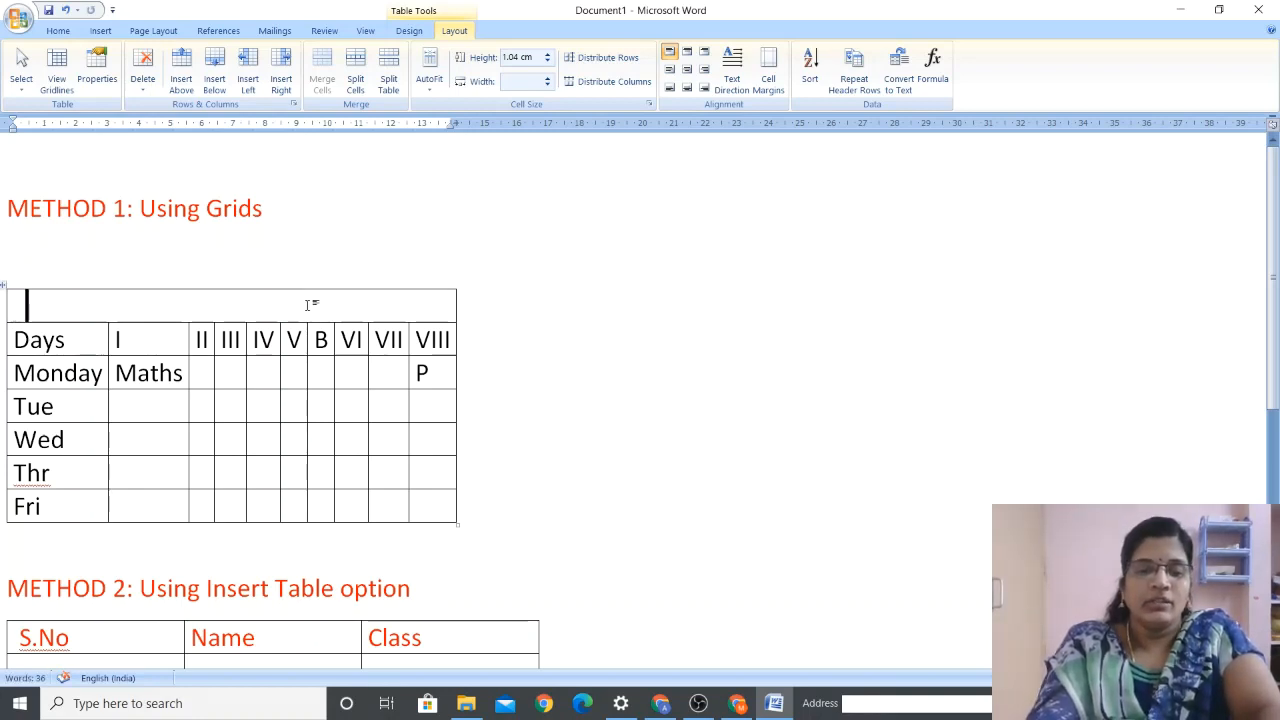
type("Cla")
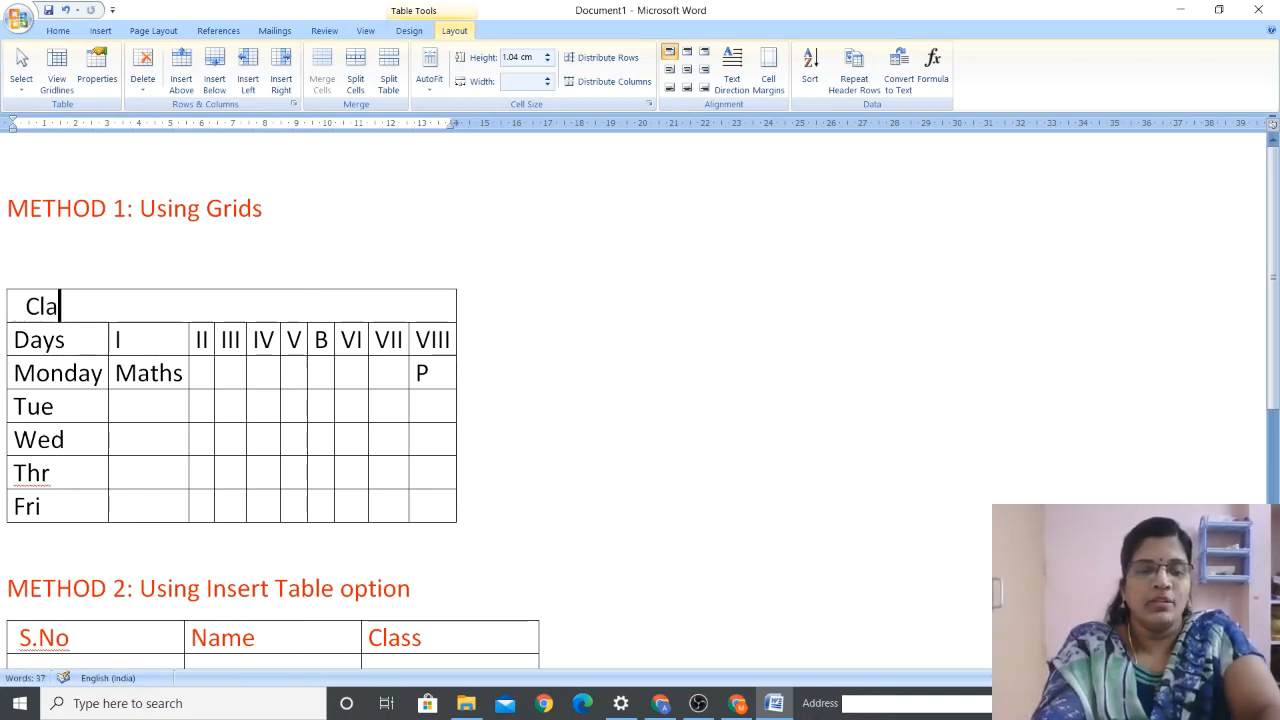
key("BackSpace")
key("BackSpace")
key("BackSpace")
type("Time")
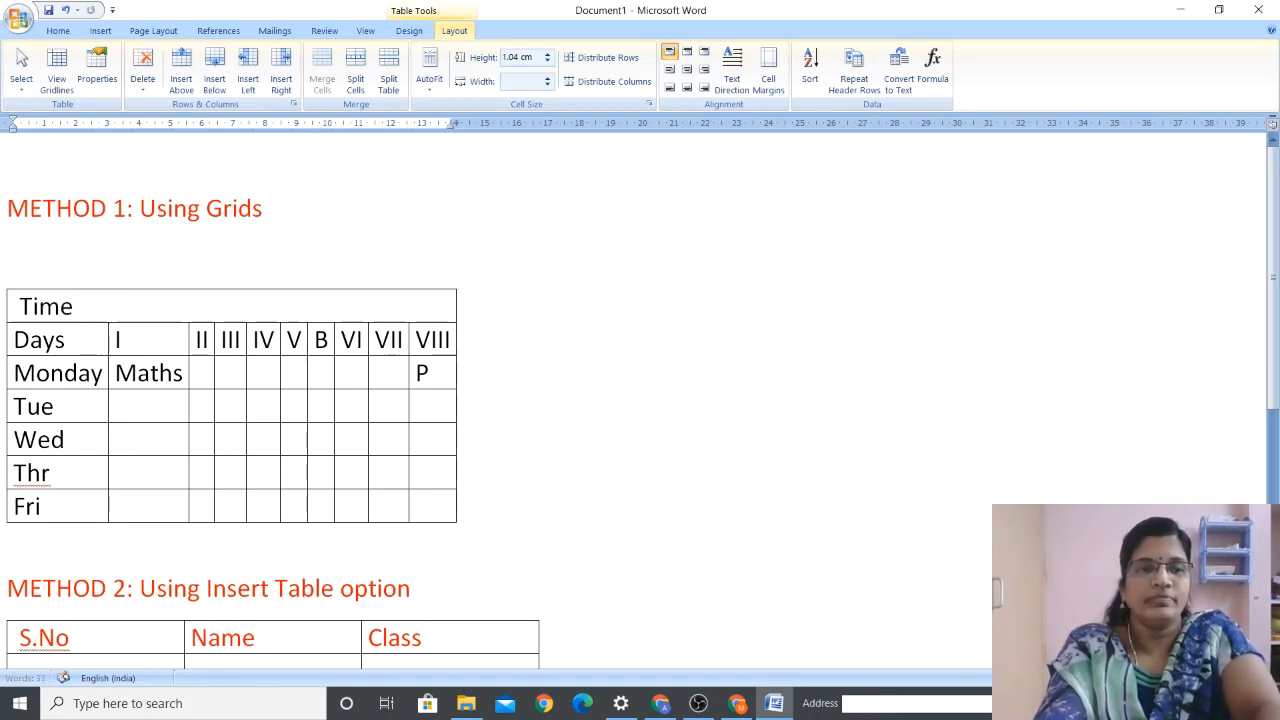
type(" table of cals")
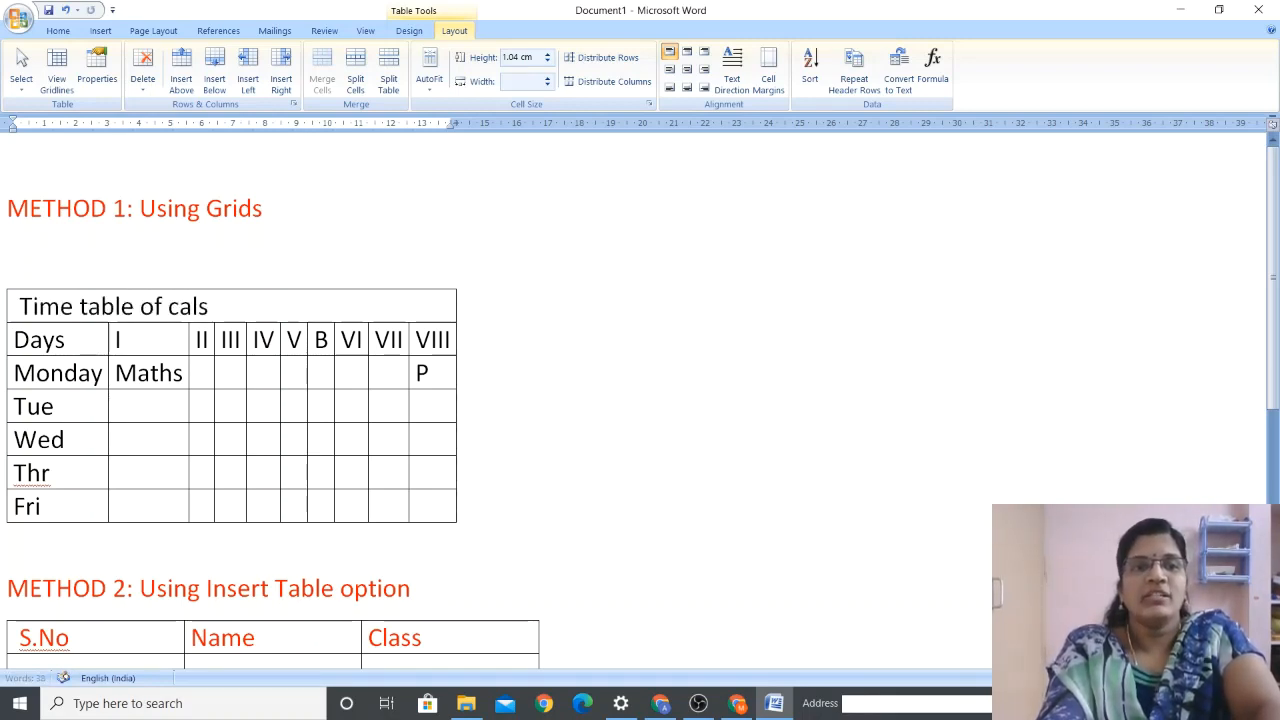
key("BackSpace")
key("BackSpace")
key("BackSpace")
type("lass")
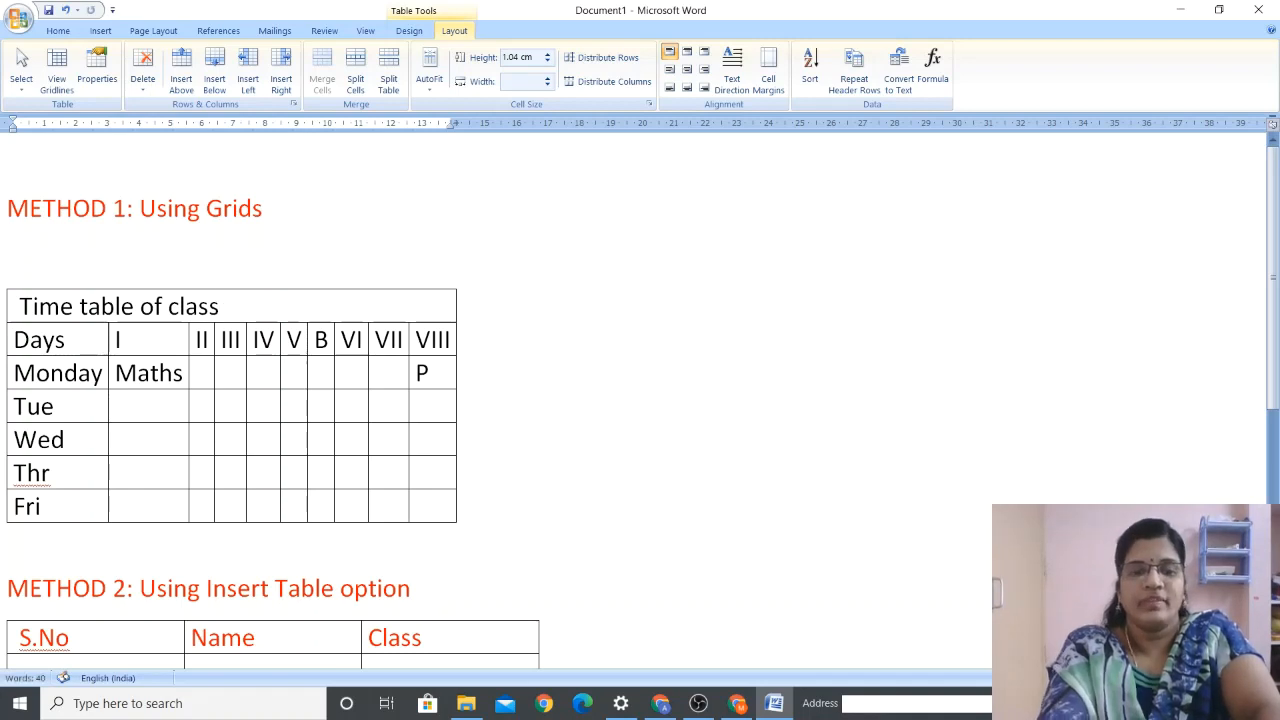
type(" 5")
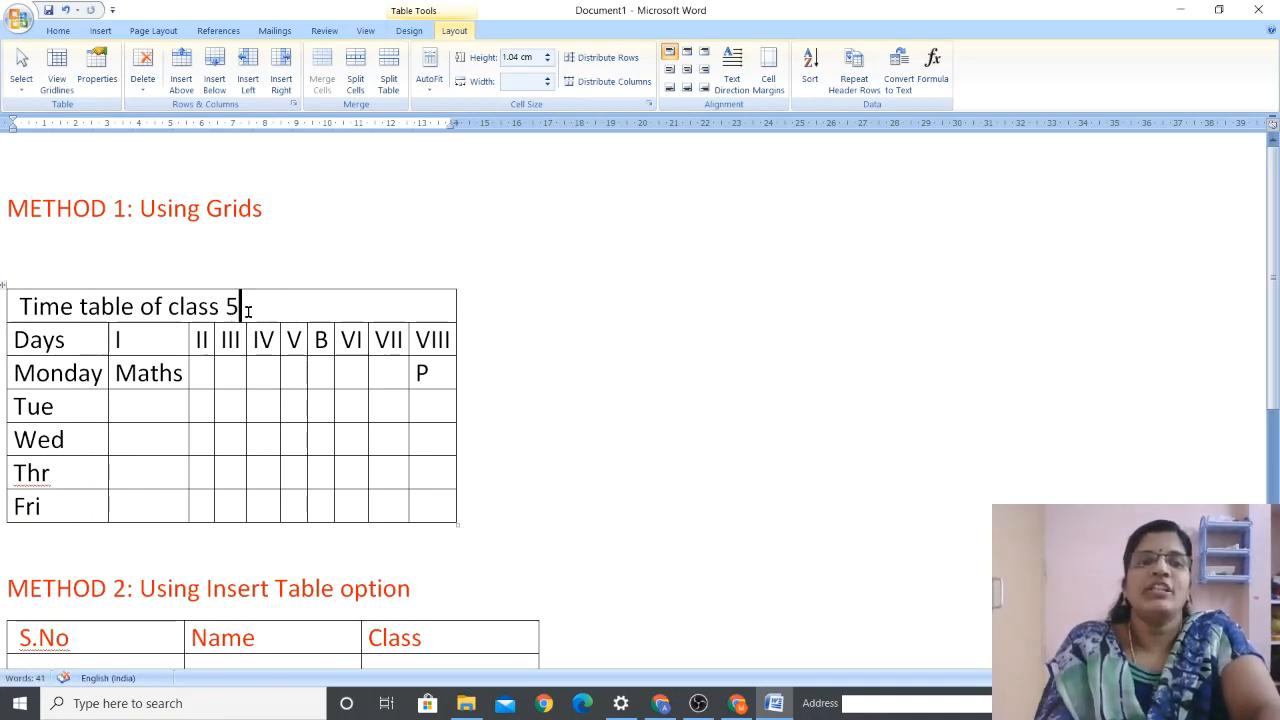
Center the title "Time table of class 5" horizontally and vertically within its merged cell
left_click_drag(248, 311, 63, 297)
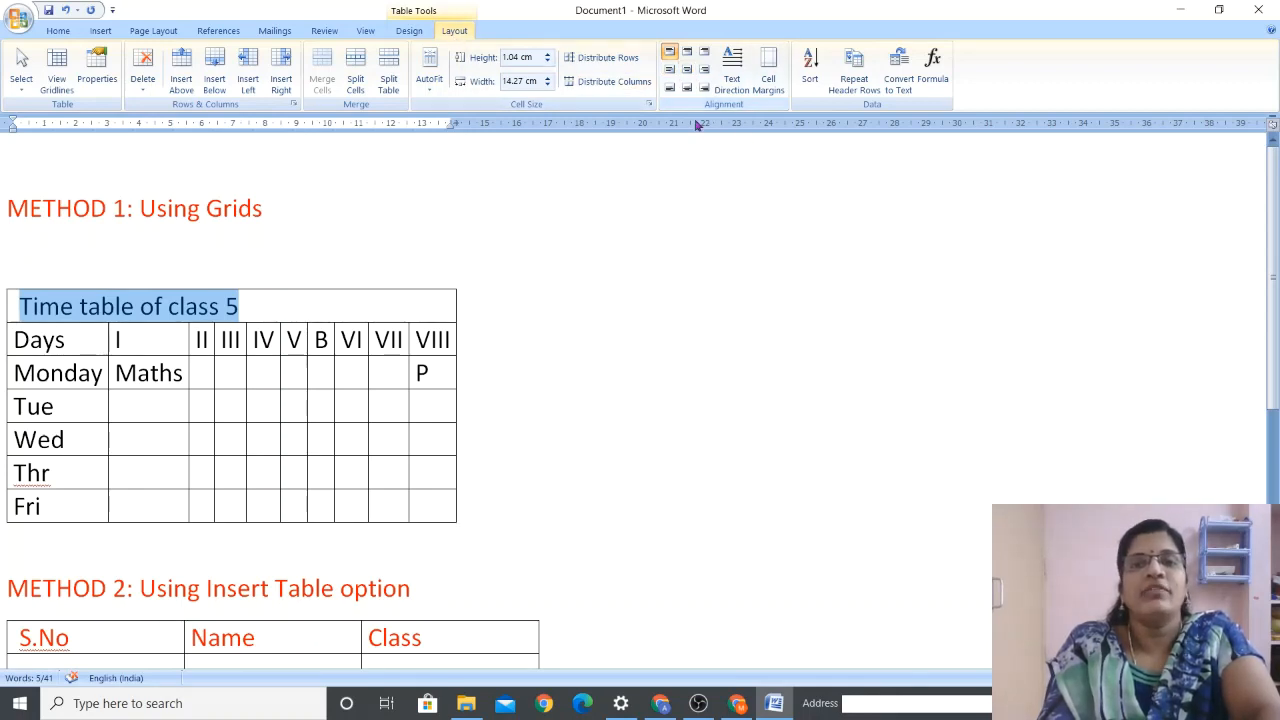
left_click(688, 69)
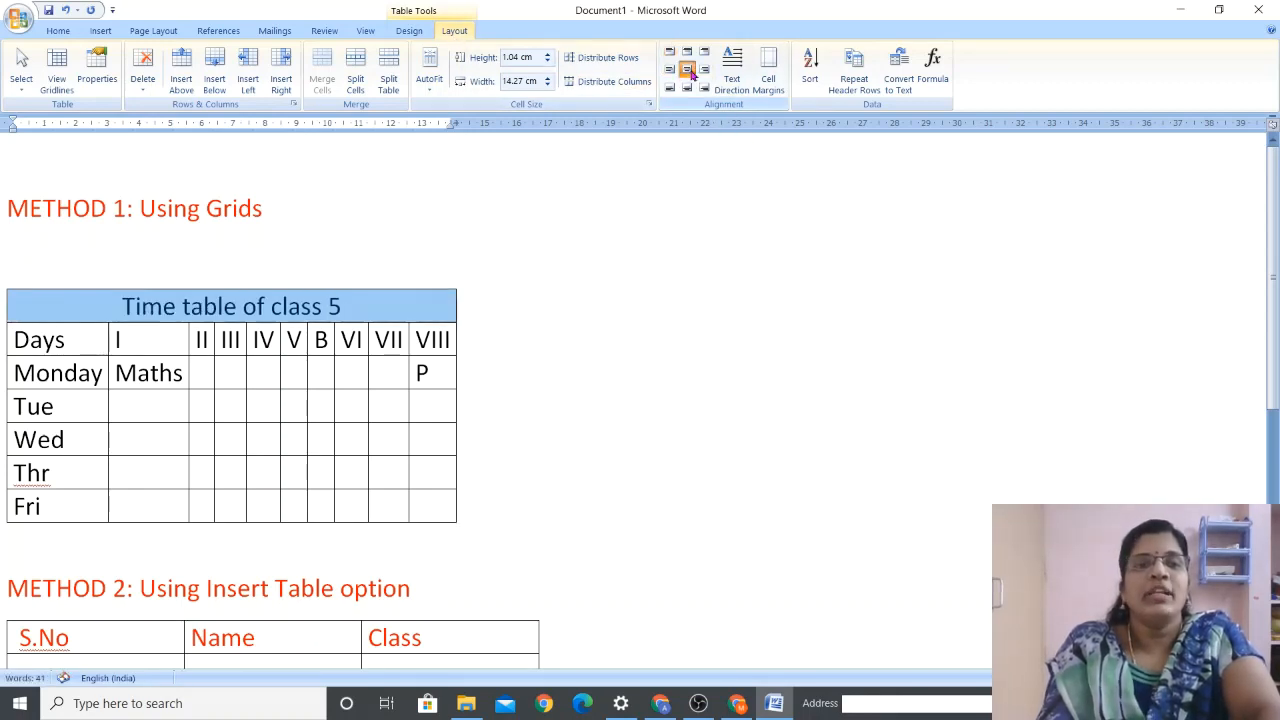
left_click(700, 237)
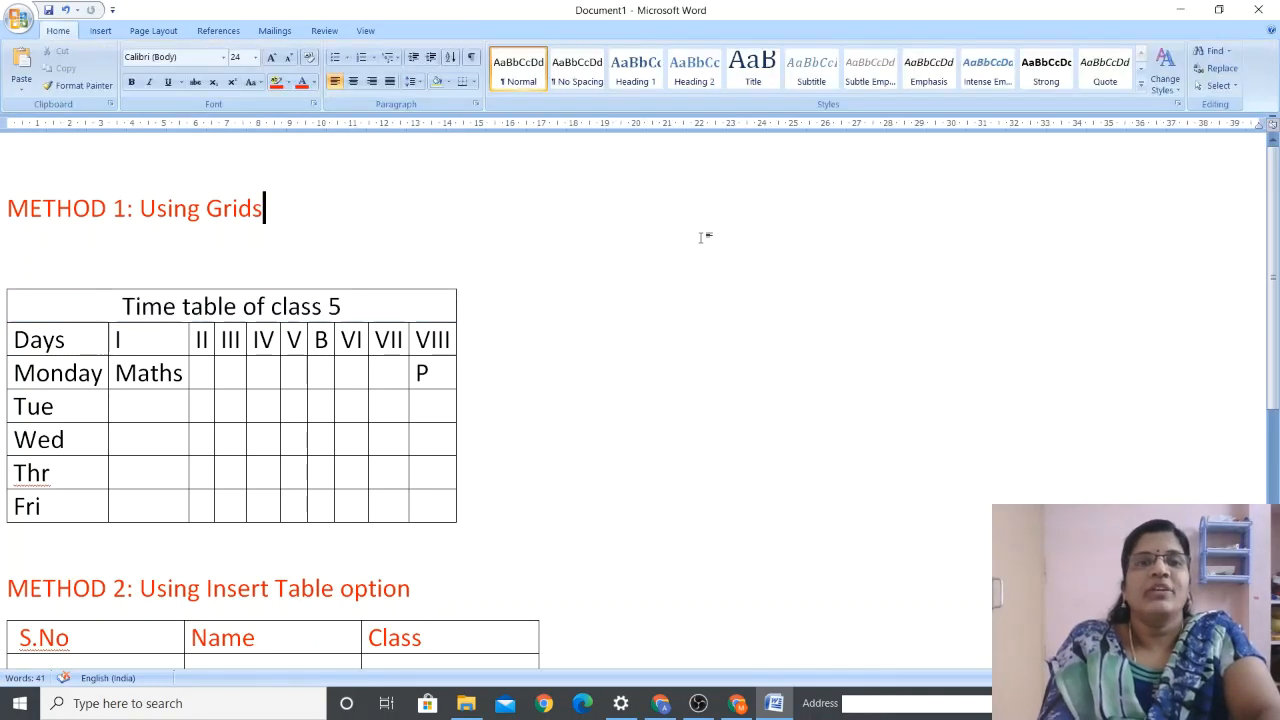
Split the timetable's title cell into 1 column and 2 rows
left_click(405, 305)
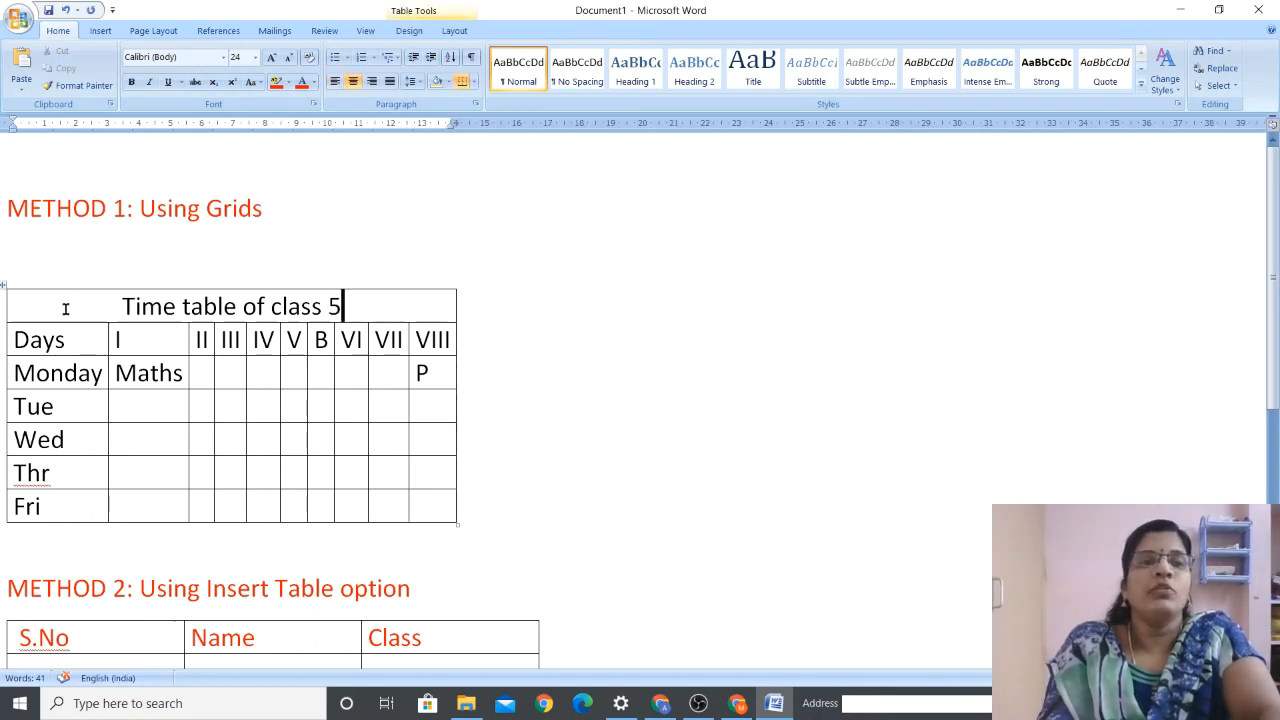
left_click_drag(64, 308, 407, 303)
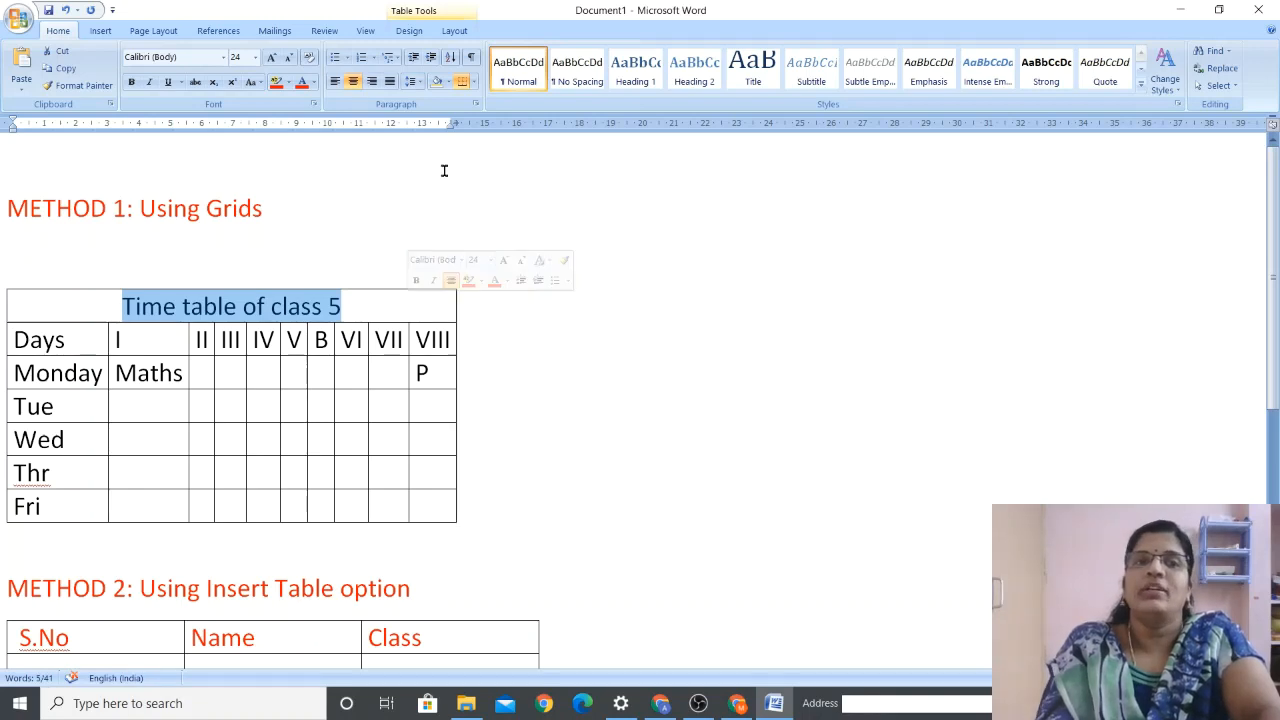
left_click(454, 31)
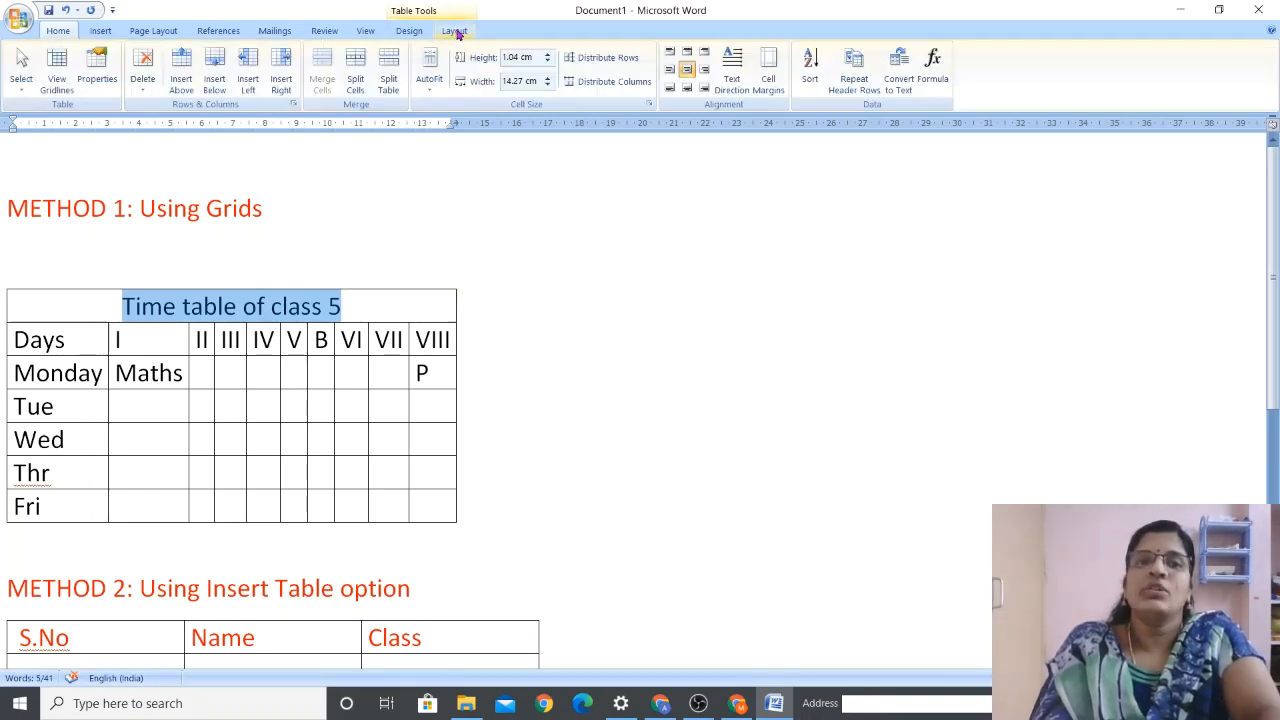
left_click(364, 306)
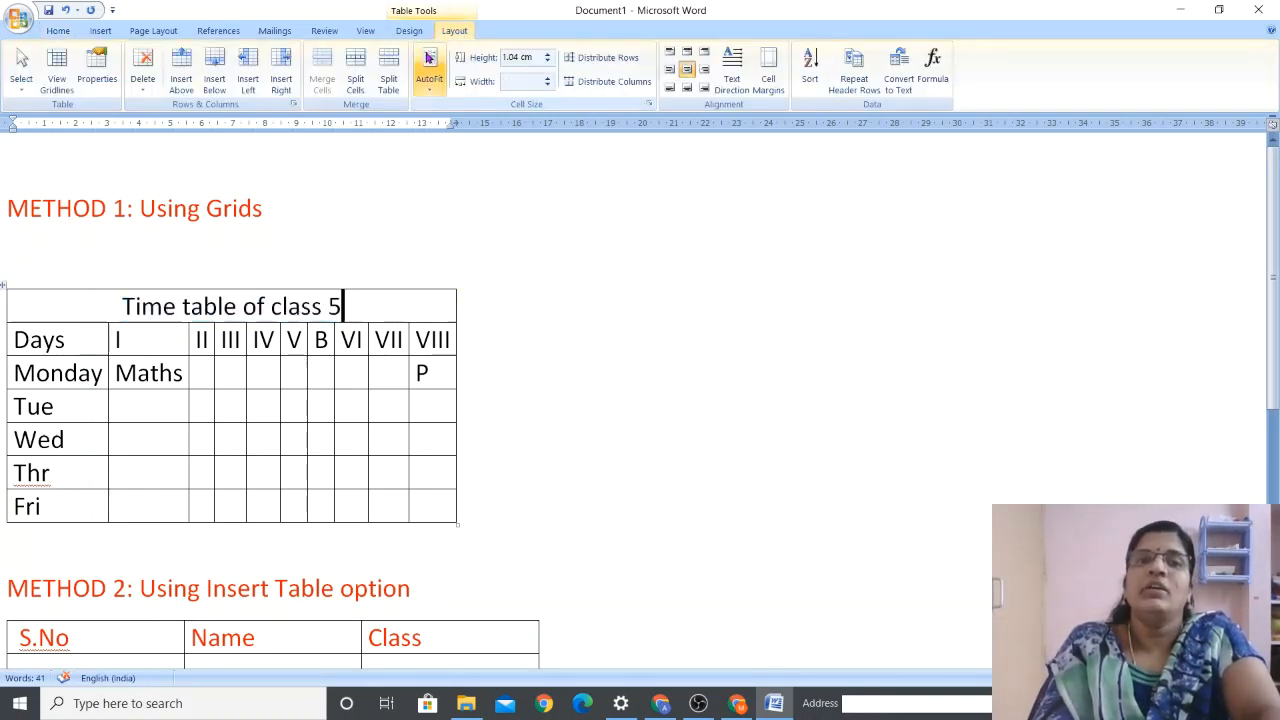
left_click(358, 82)
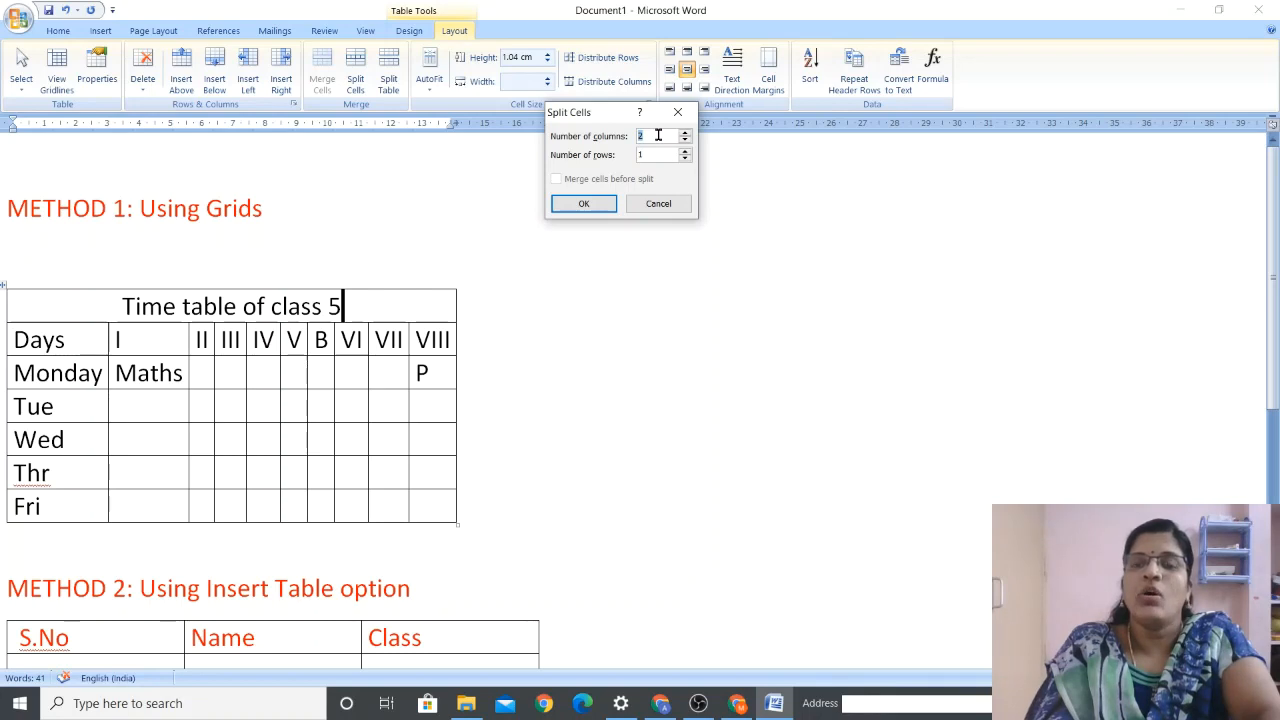
key("BackSpace")
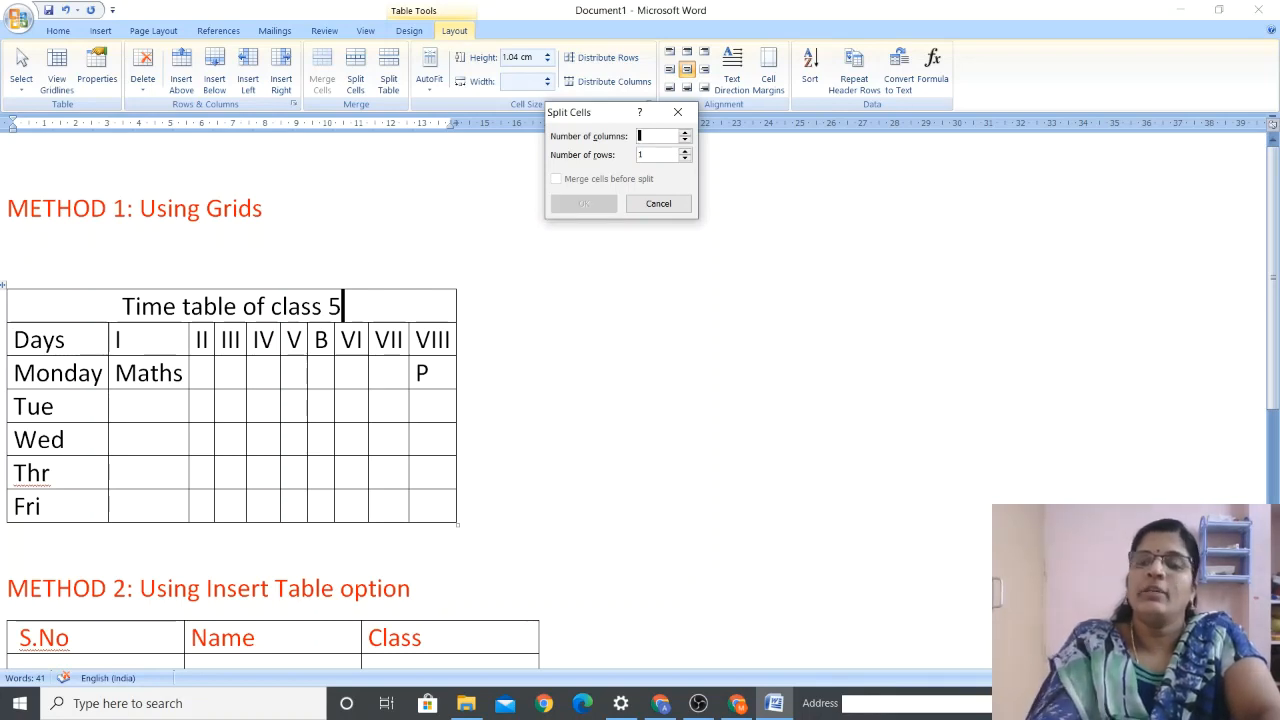
type("1")
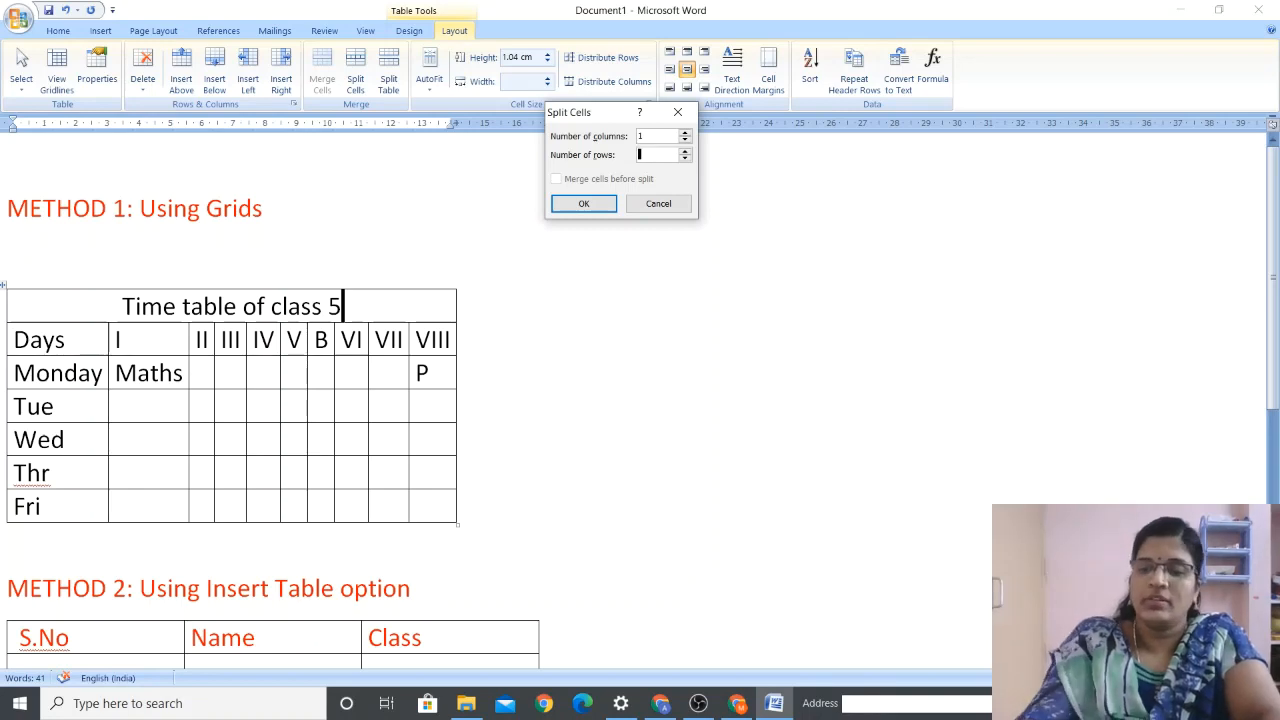
left_click(643, 154)
type("2")
left_click(585, 207)
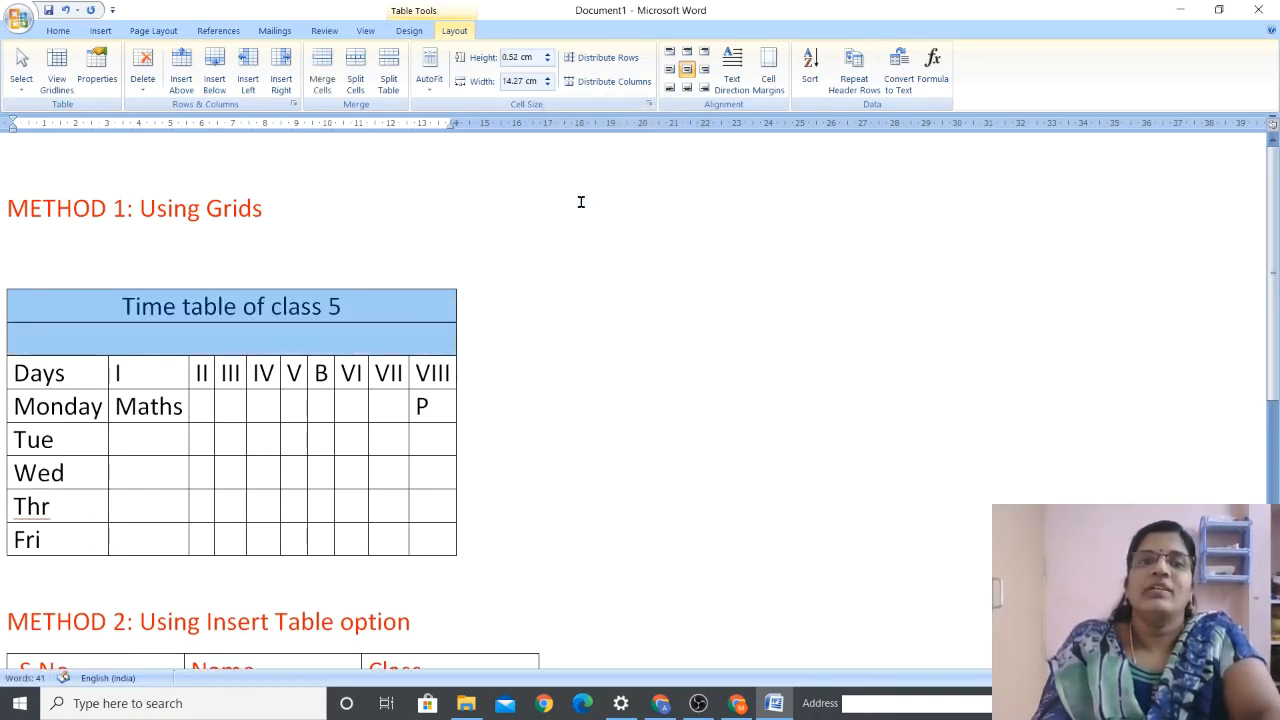
left_click(408, 320)
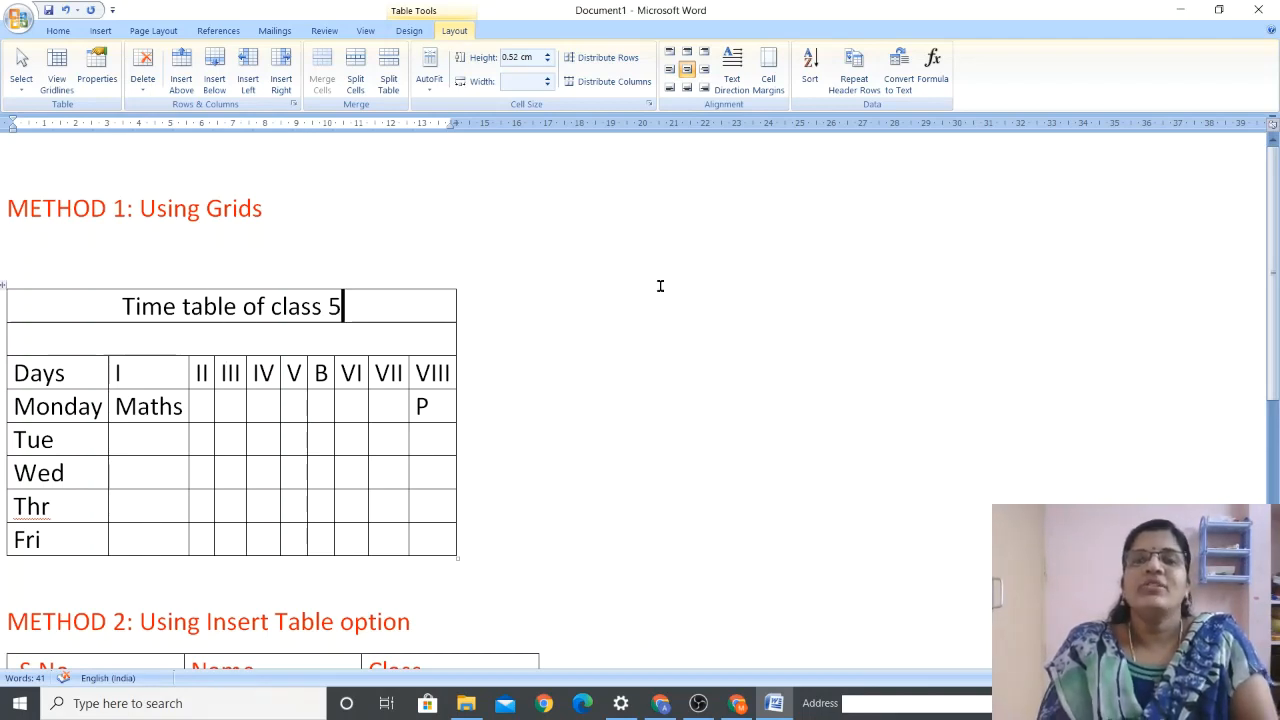
Apply the built-in orange table style with solid header row, solid first column and banded rows to the METHOD 1 timetable
scroll(1275, 268, "down", 1)
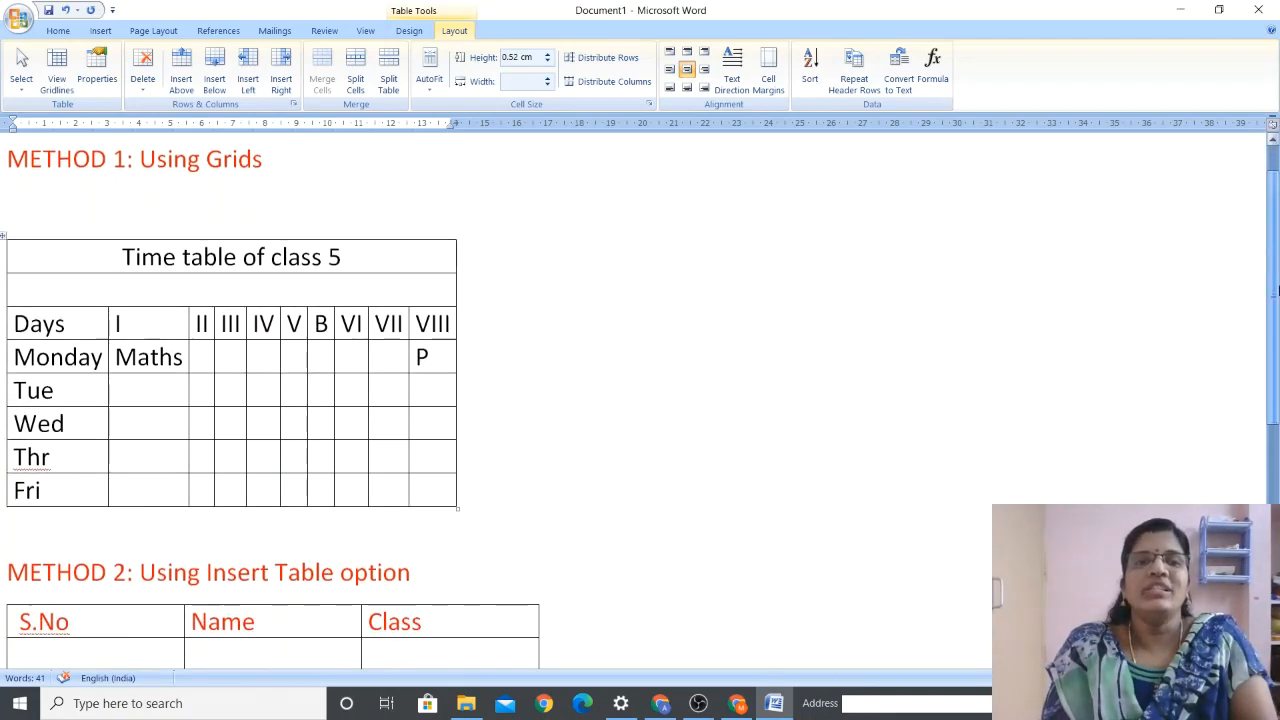
left_click(360, 357)
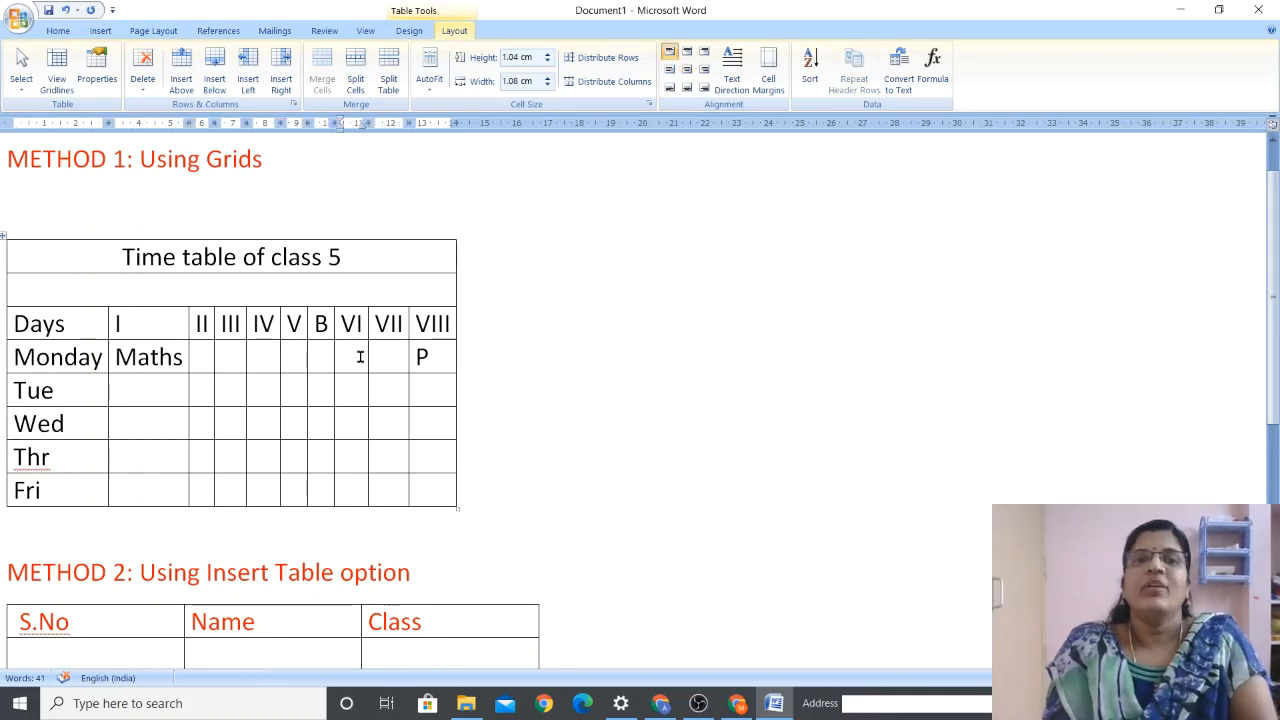
left_click(409, 30)
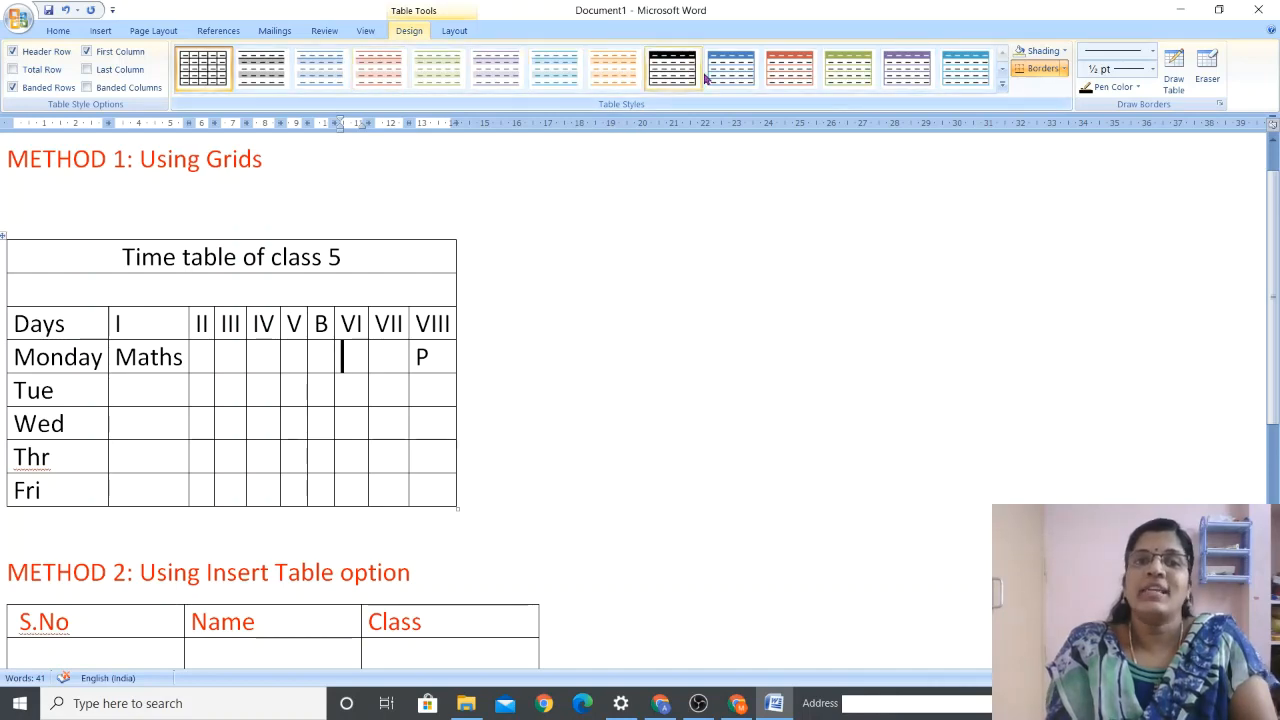
left_click(1002, 84)
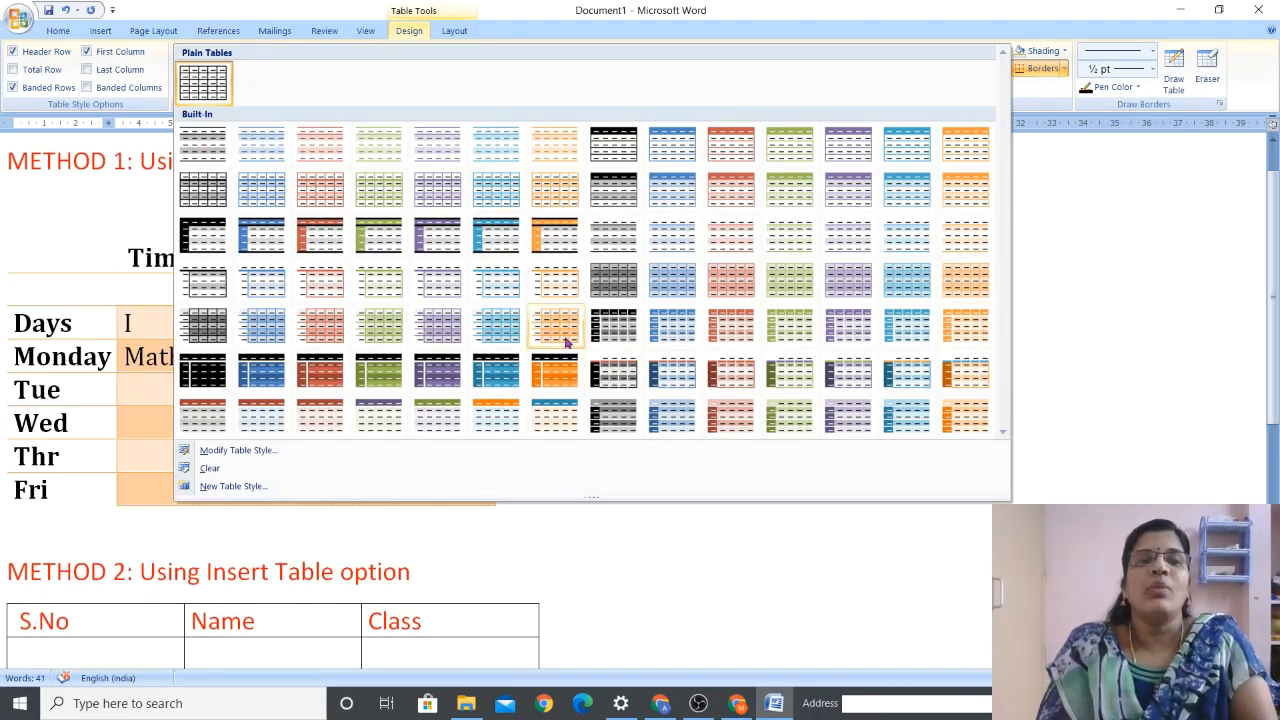
left_click(957, 329)
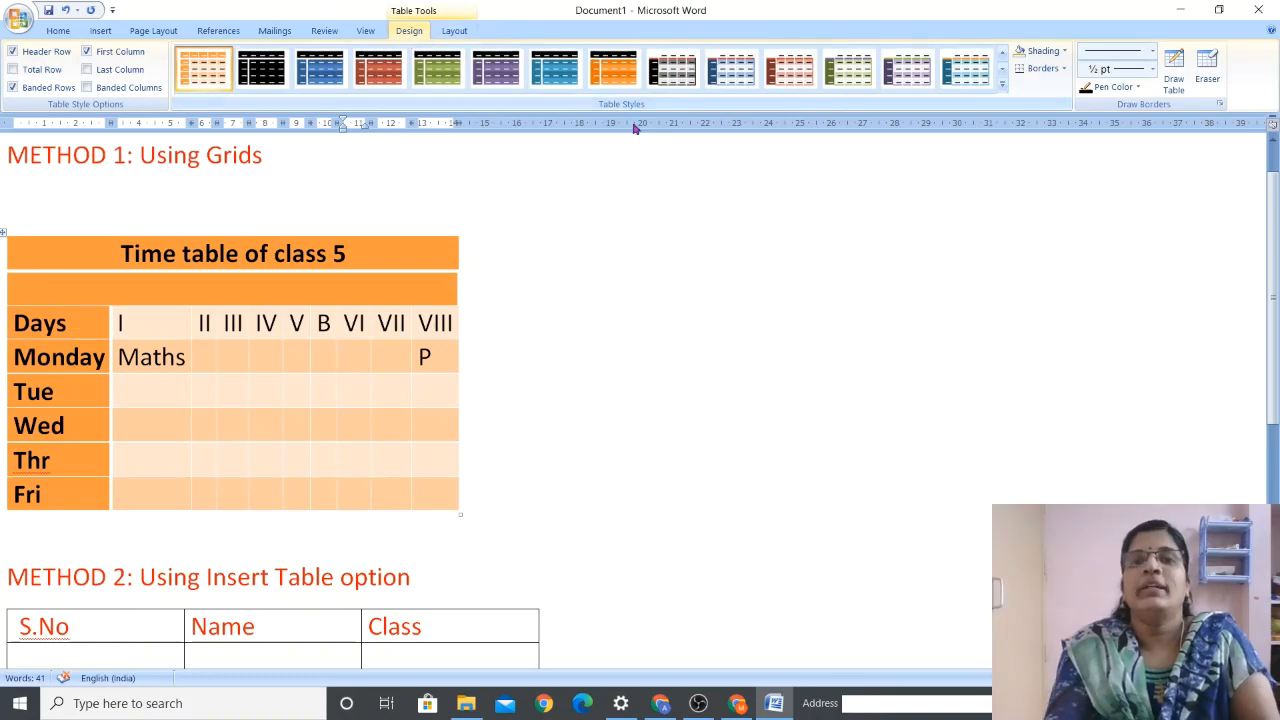
left_click(1002, 84)
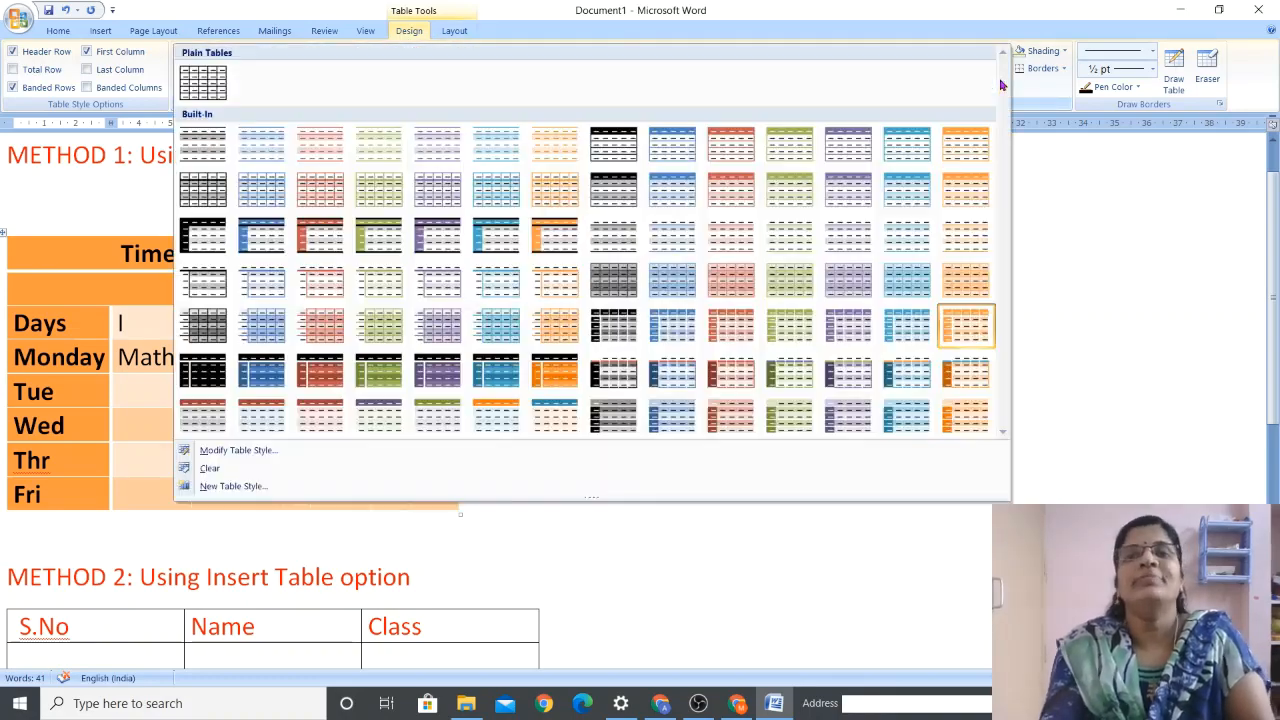
left_click(1069, 226)
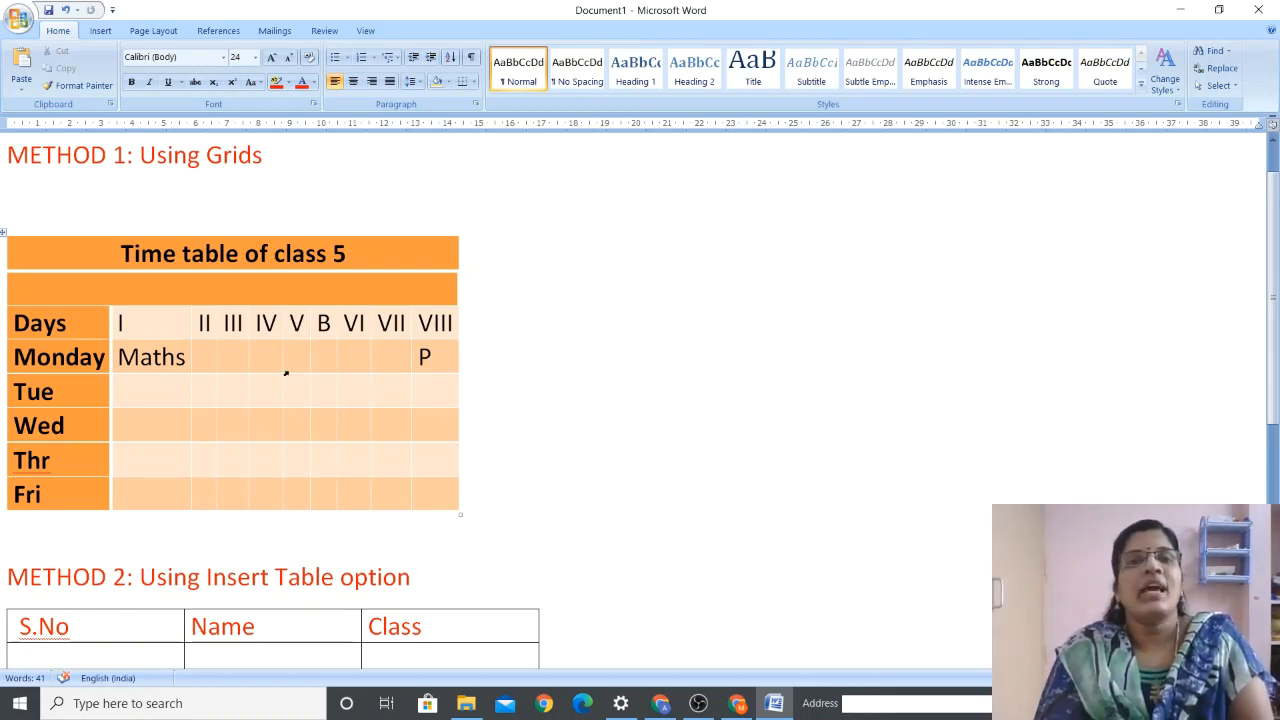
Open the AutoFit choices for the METHOD 1 timetable with the cursor in its III header cell
left_click(242, 323)
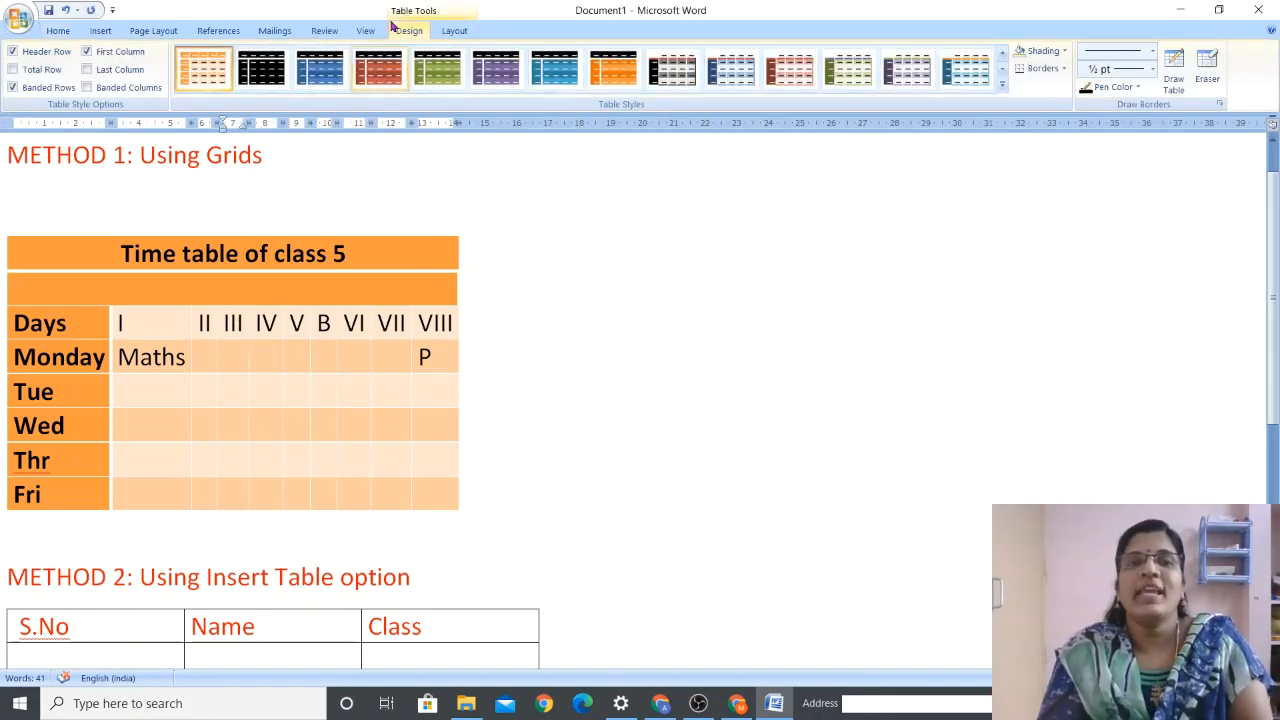
left_click(452, 31)
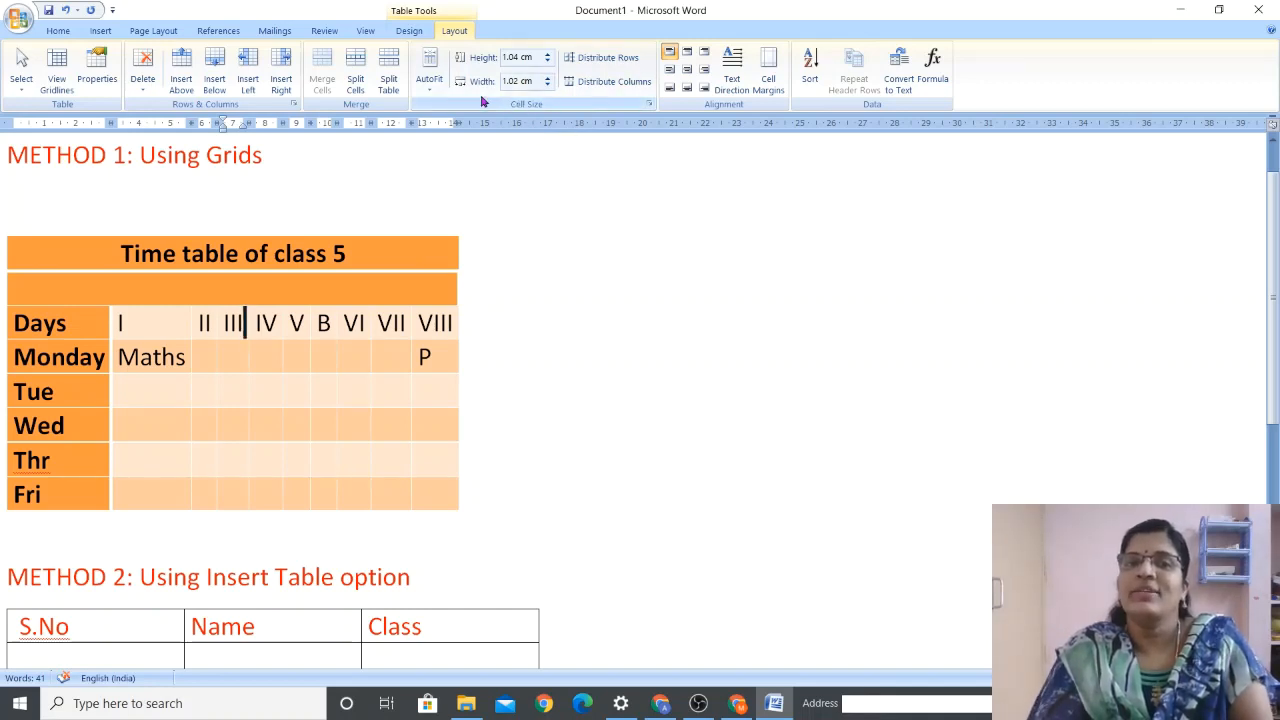
left_click(430, 90)
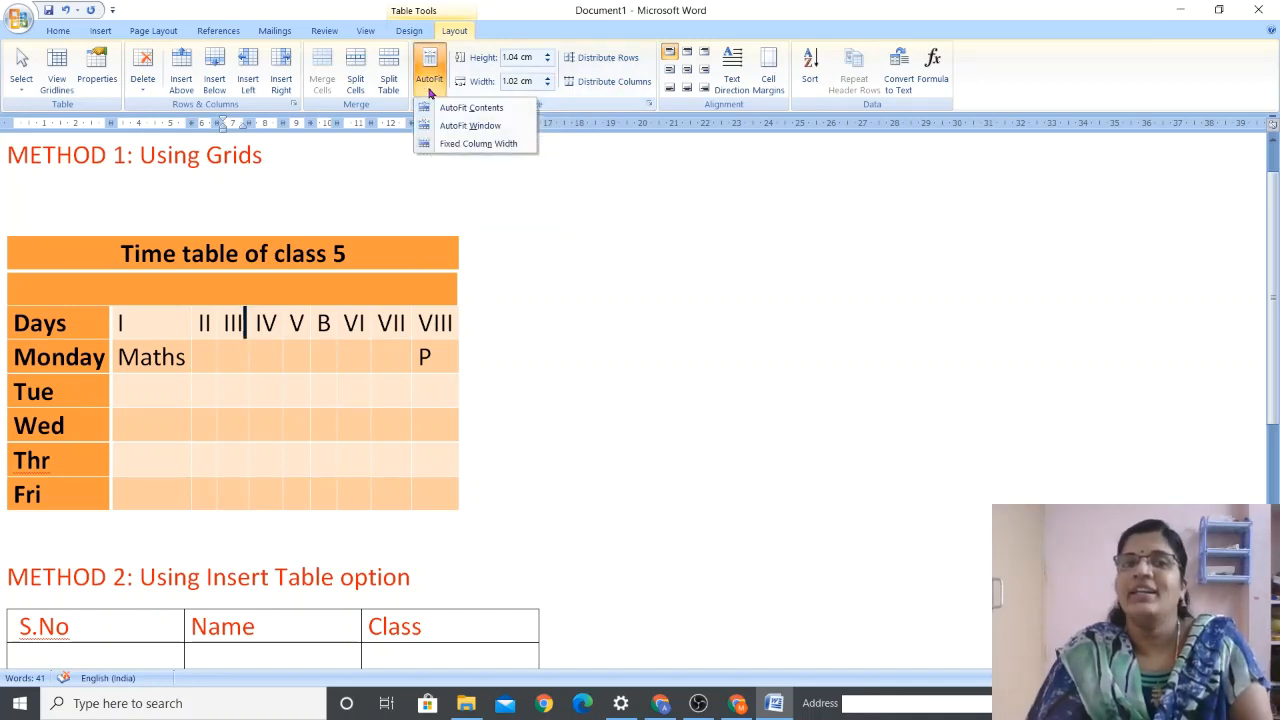